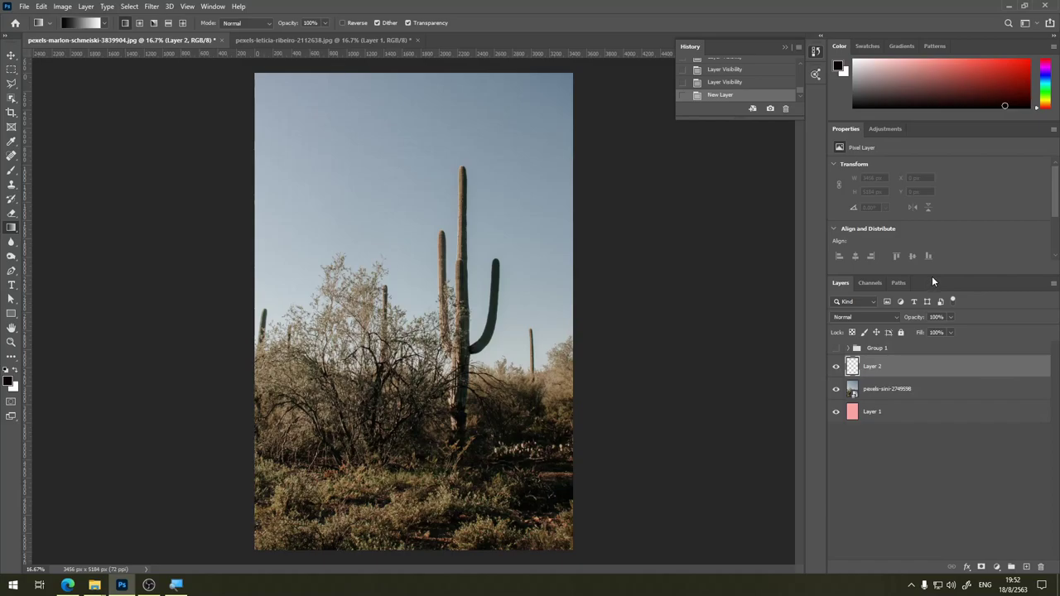
Step: Drag the Layers panel's top border up so the layer list has more vertical room
left_click_drag(931, 276, 932, 220)
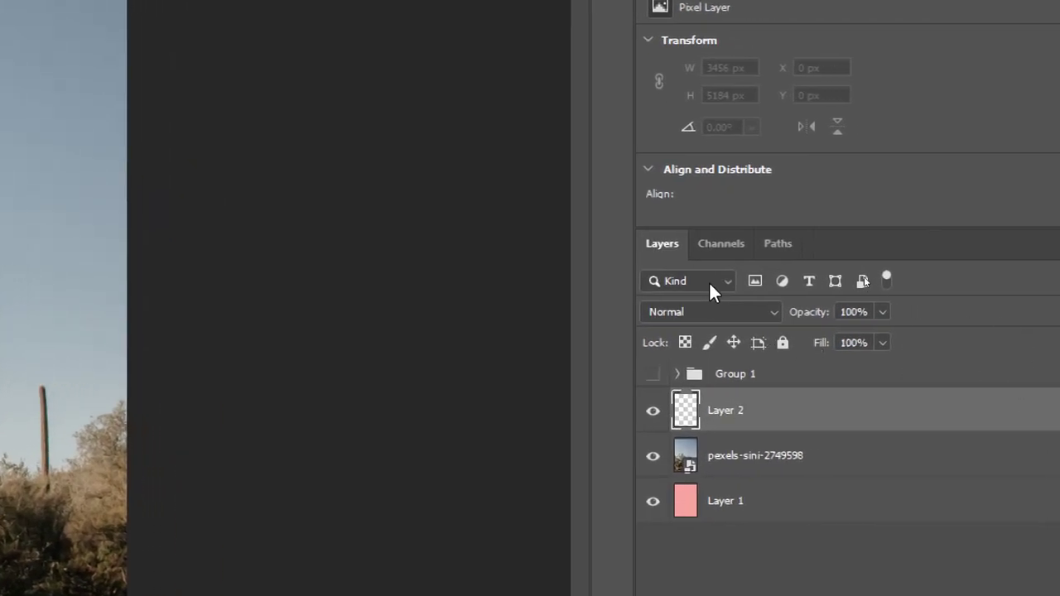
left_click(709, 281)
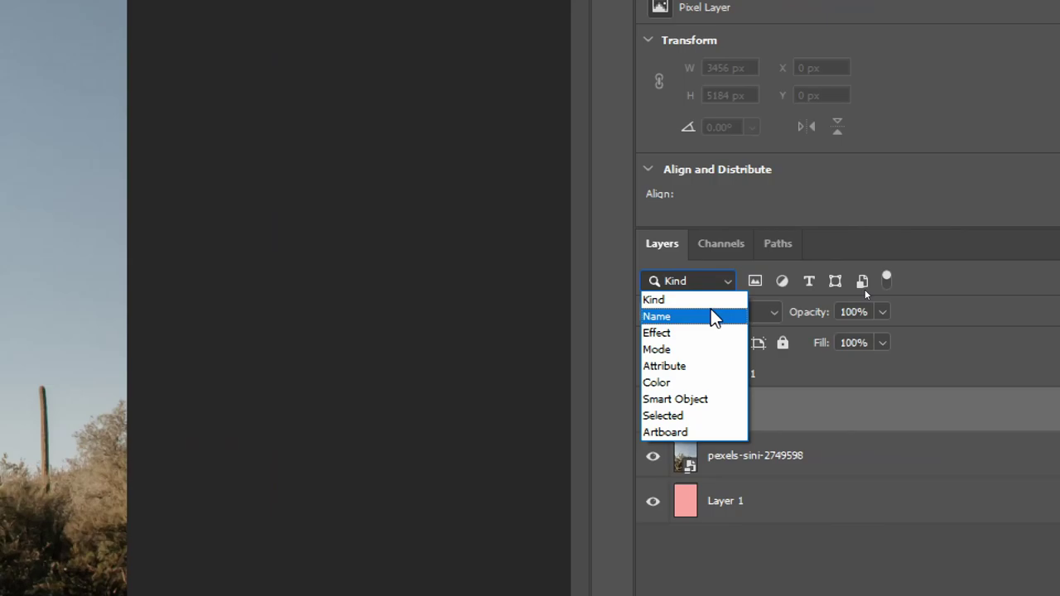
left_click(710, 315)
left_click(718, 283)
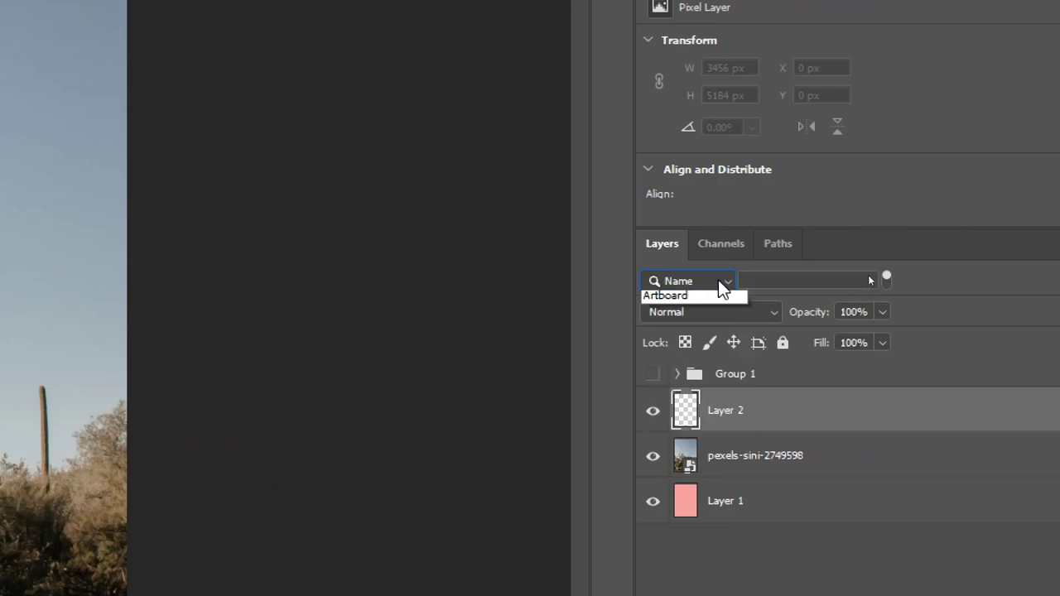
left_click(775, 281)
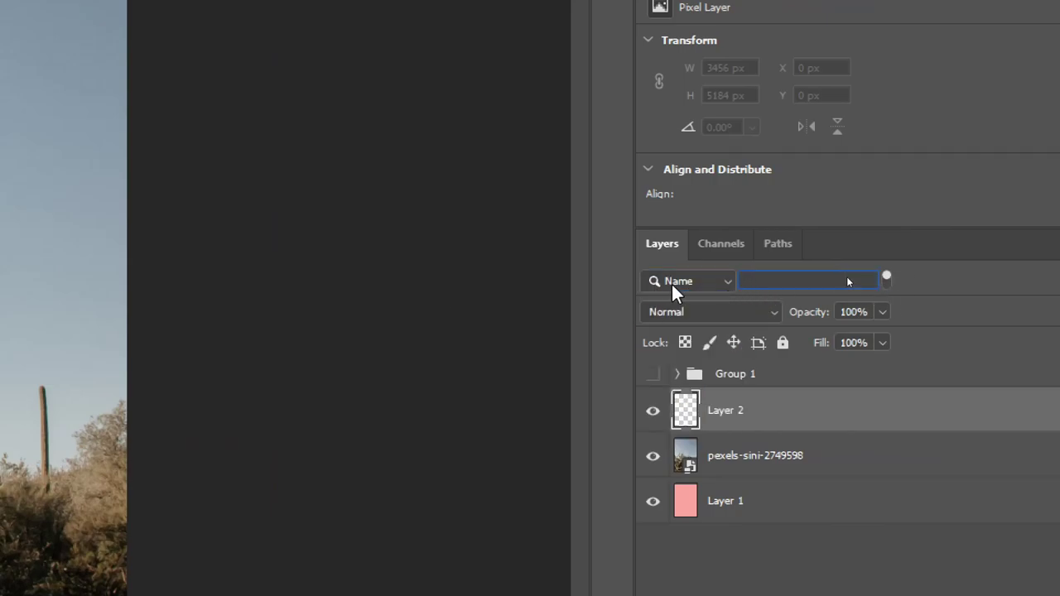
type("p")
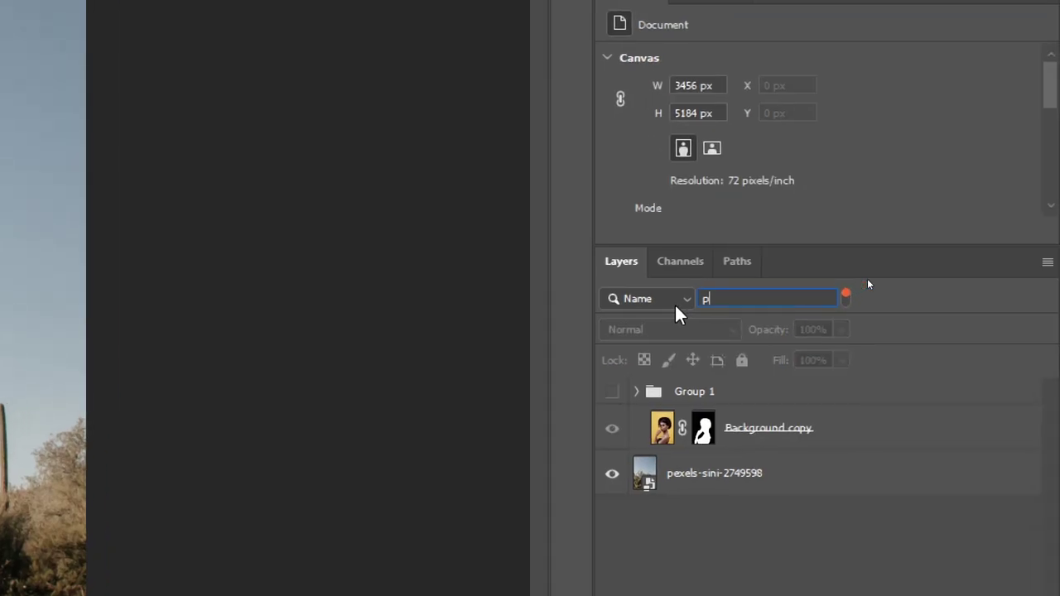
type("x")
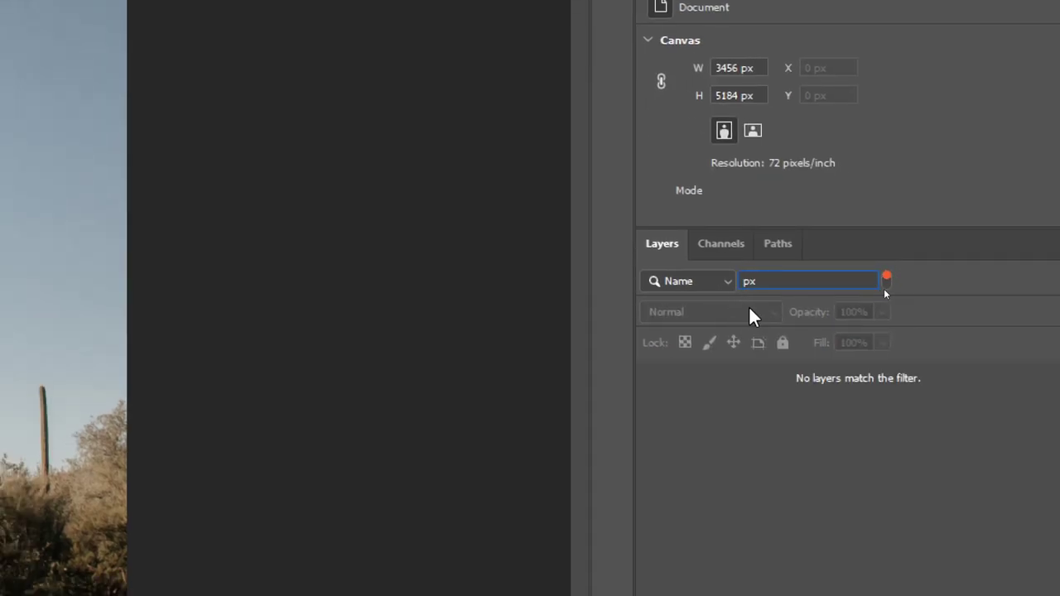
key("BackSpace")
type("exel")
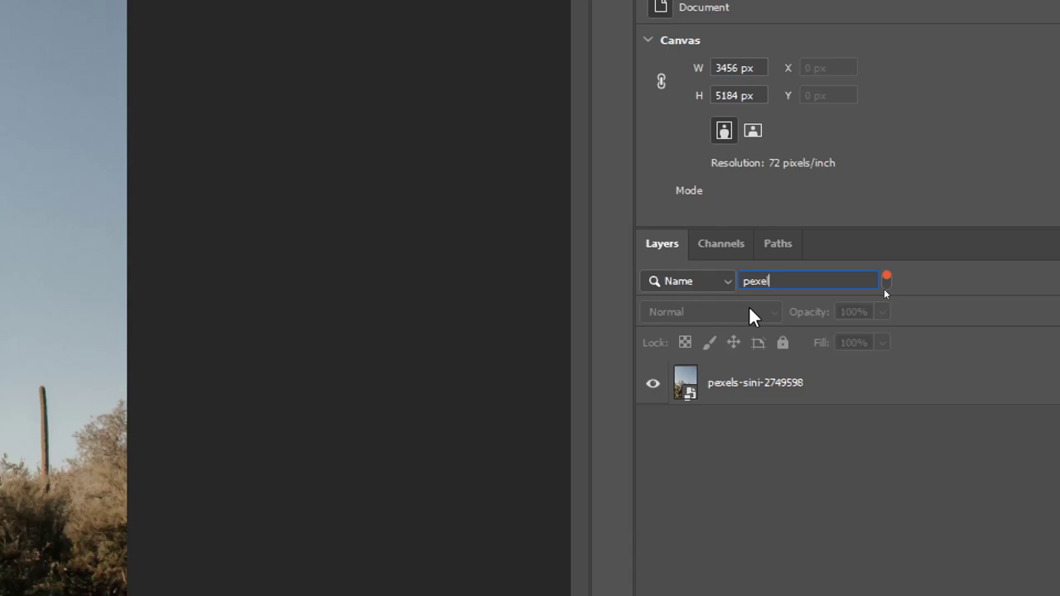
key("BackSpace")
key("BackSpace")
key("BackSpace")
key("BackSpace")
key("BackSpace")
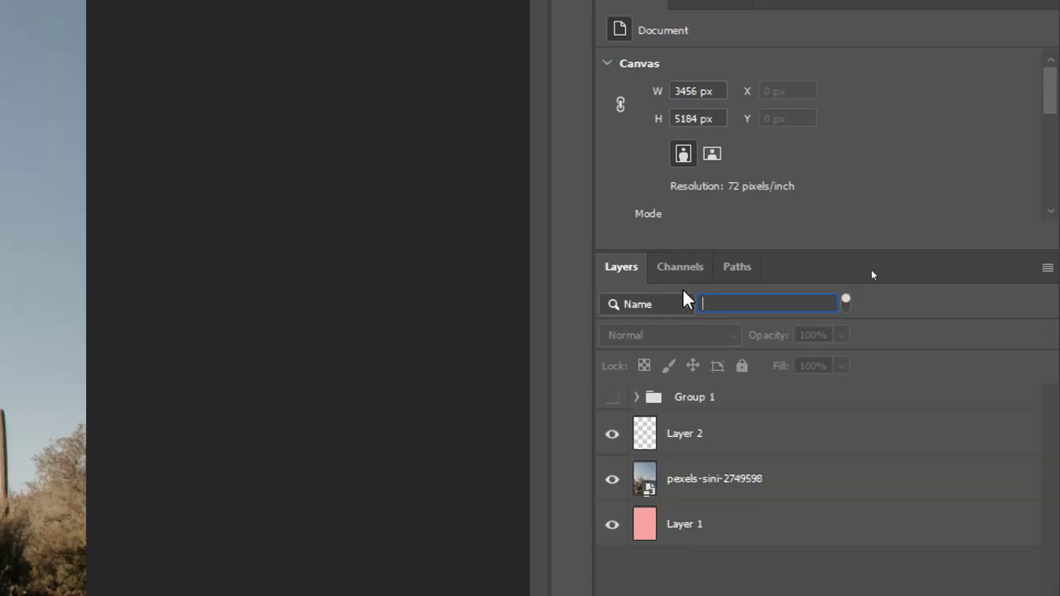
left_click(722, 281)
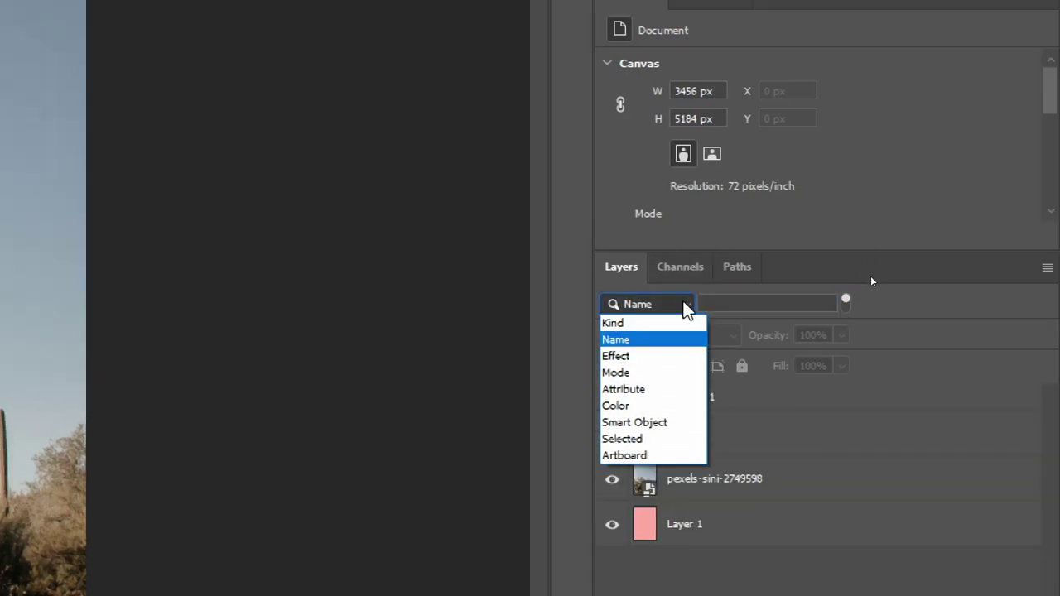
left_click(667, 356)
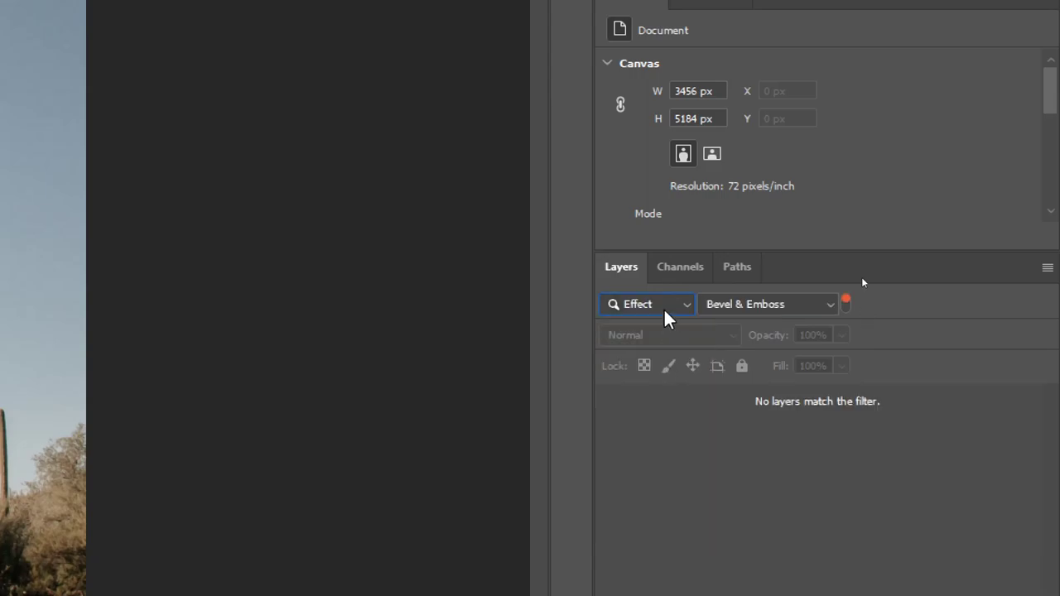
left_click(668, 307)
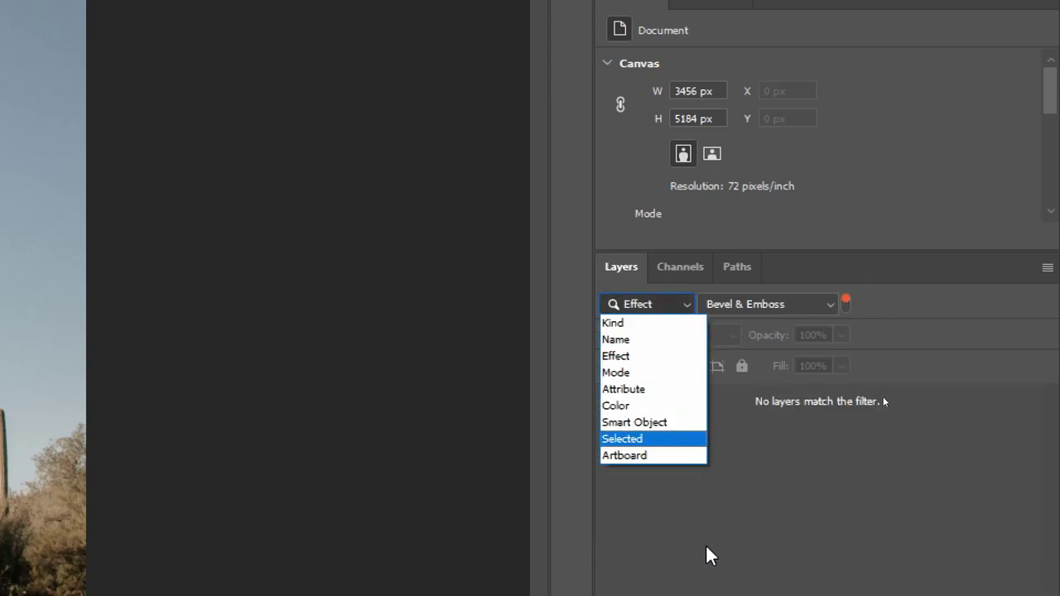
left_click(650, 372)
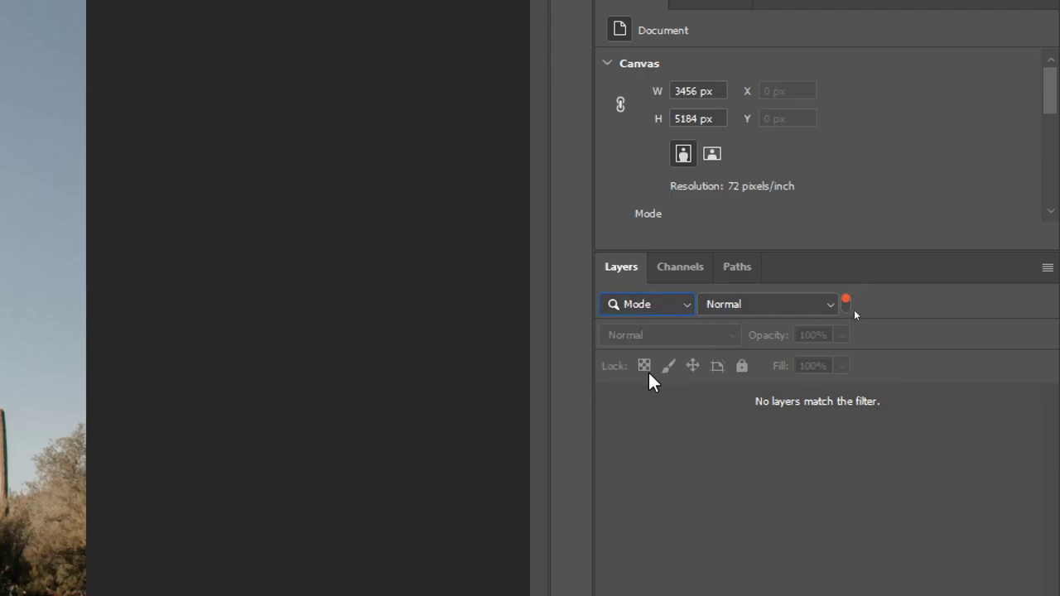
left_click(675, 307)
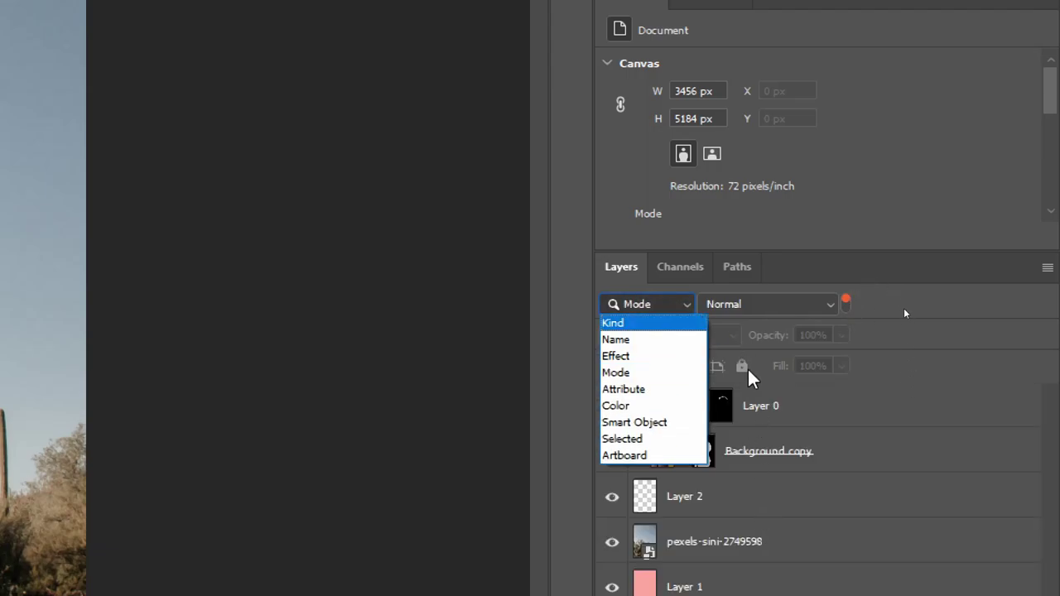
left_click(667, 406)
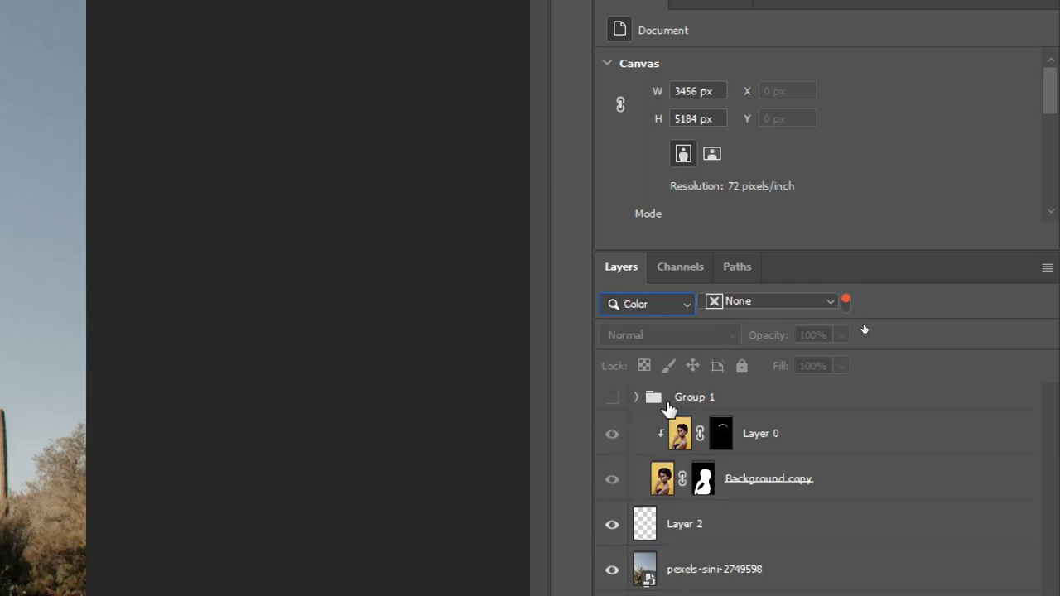
left_click(675, 306)
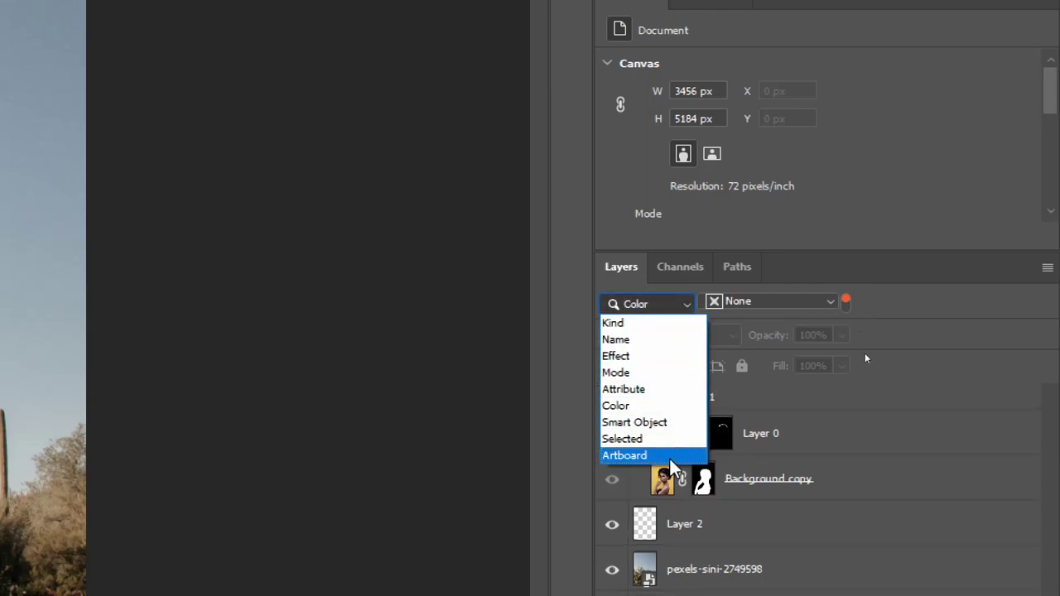
left_click(667, 423)
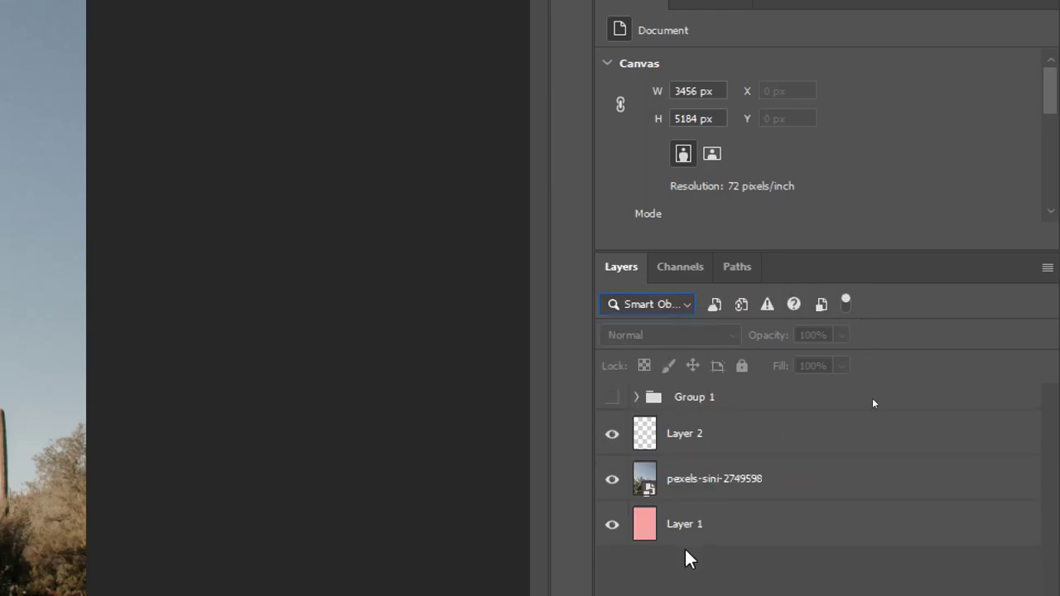
left_click(685, 305)
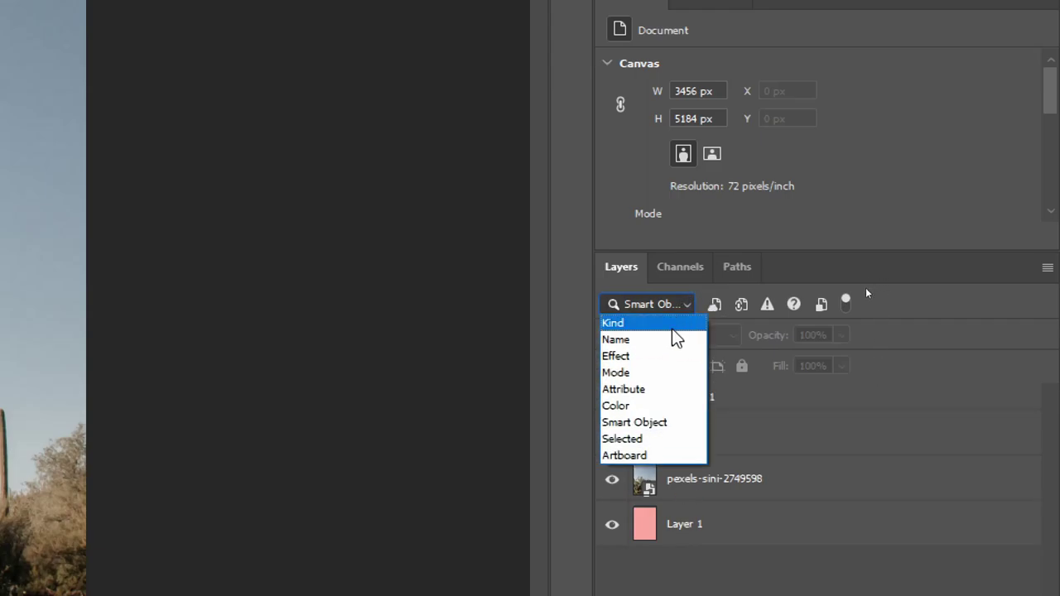
left_click(670, 323)
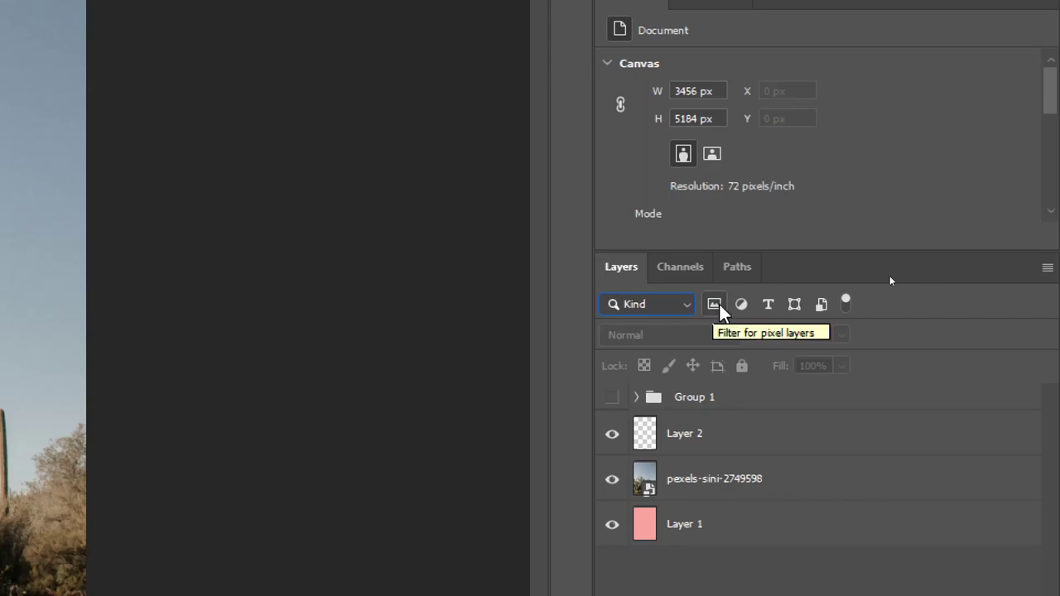
left_click(719, 305)
left_click(719, 305)
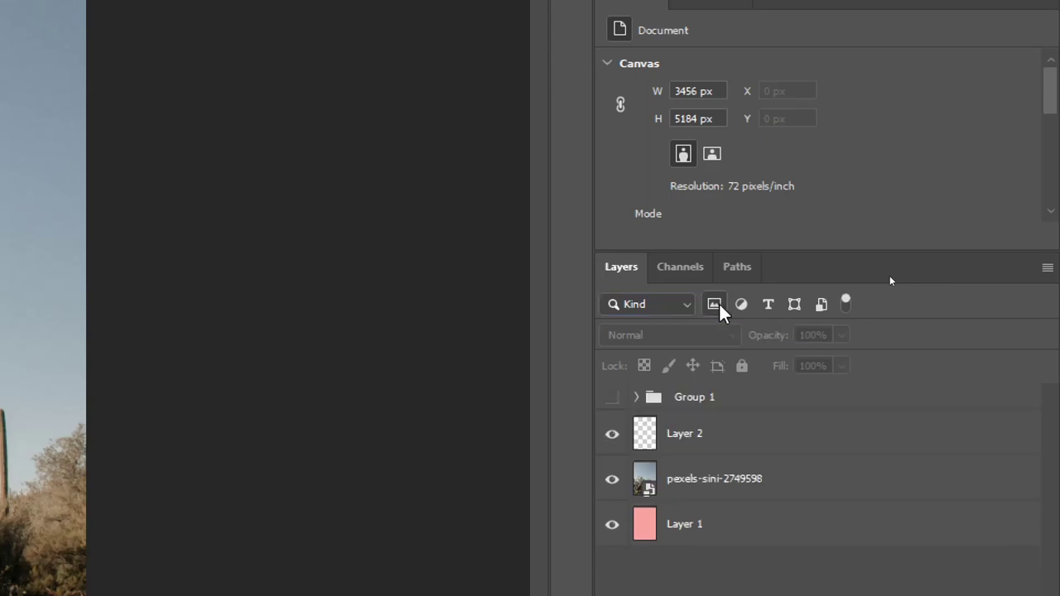
left_click(719, 305)
left_click(719, 305)
left_click(719, 305)
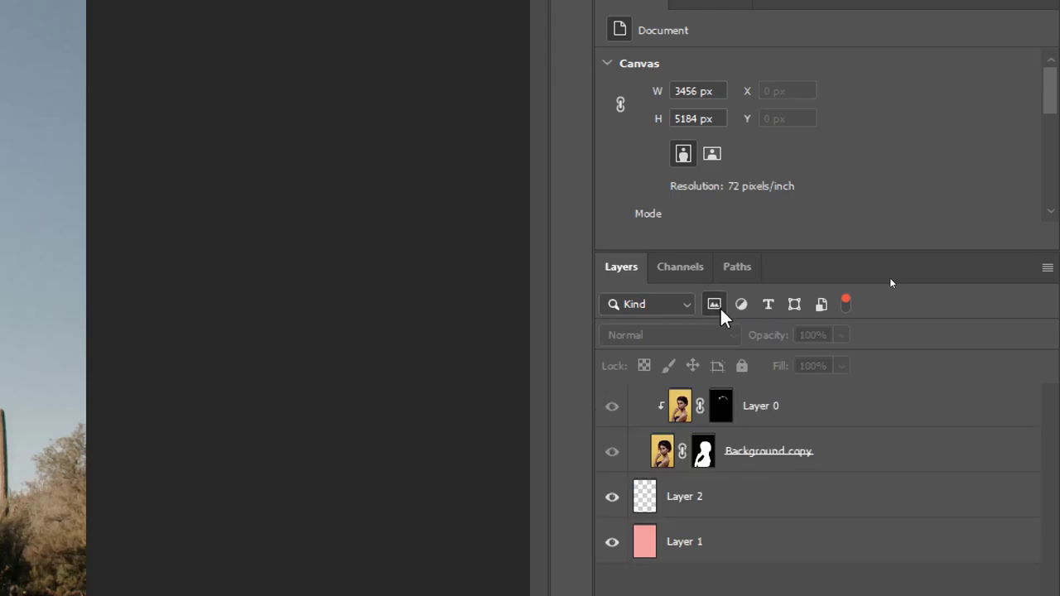
left_click(720, 308)
left_click(743, 304)
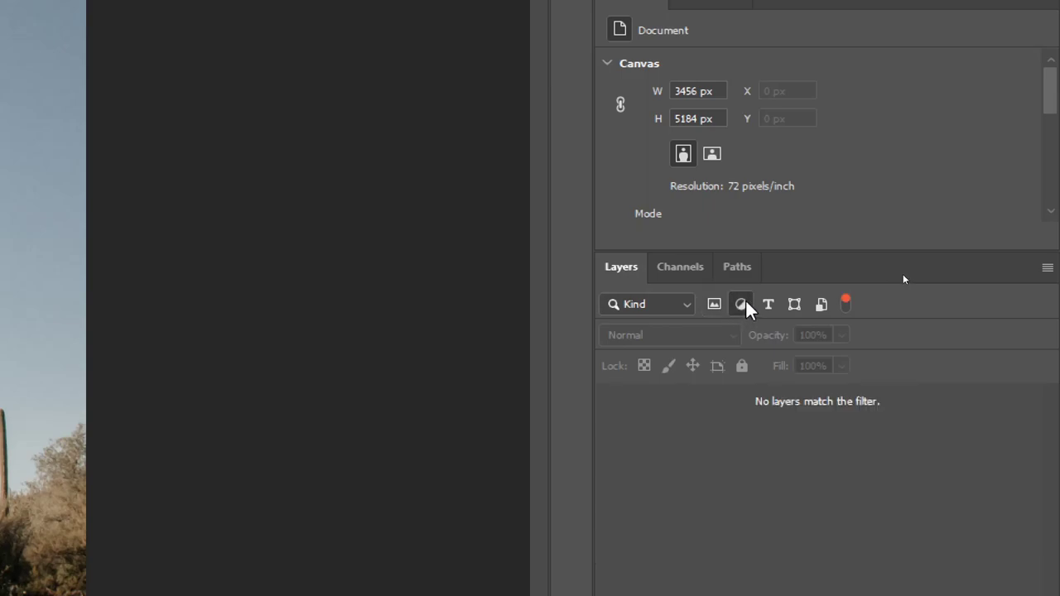
left_click(743, 304)
left_click(772, 305)
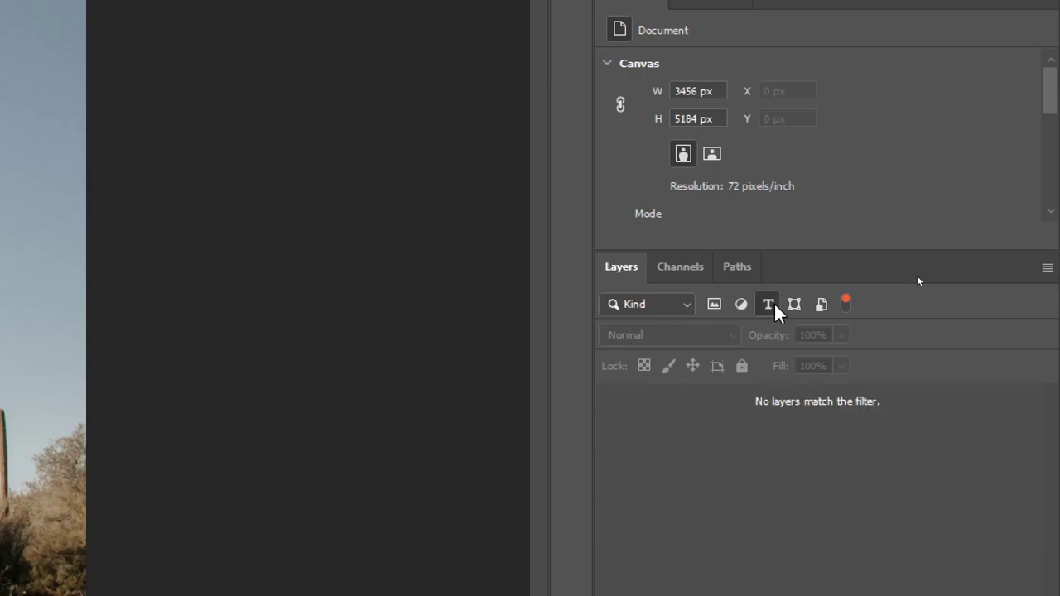
left_click(774, 304)
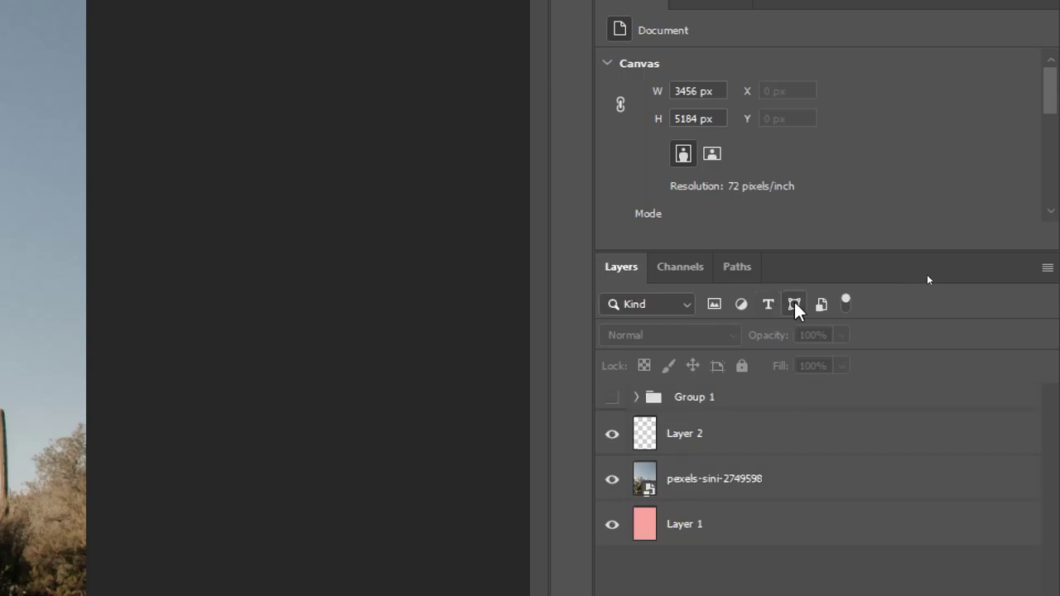
left_click(795, 306)
left_click(796, 305)
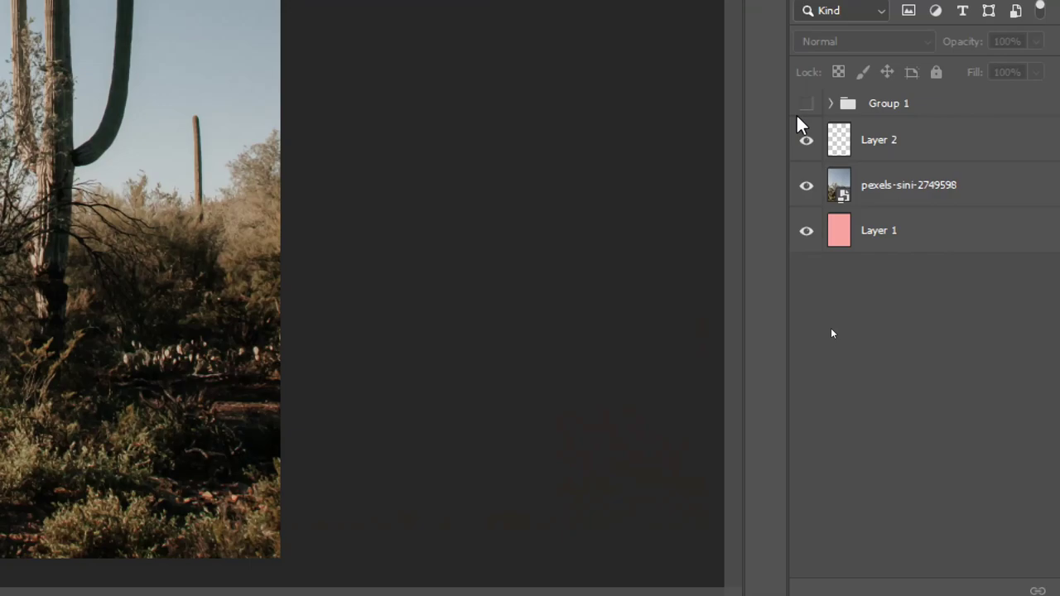
Step: Show the woman's Group 1 over the cactus, then select it and apply Lock All
left_click(810, 105)
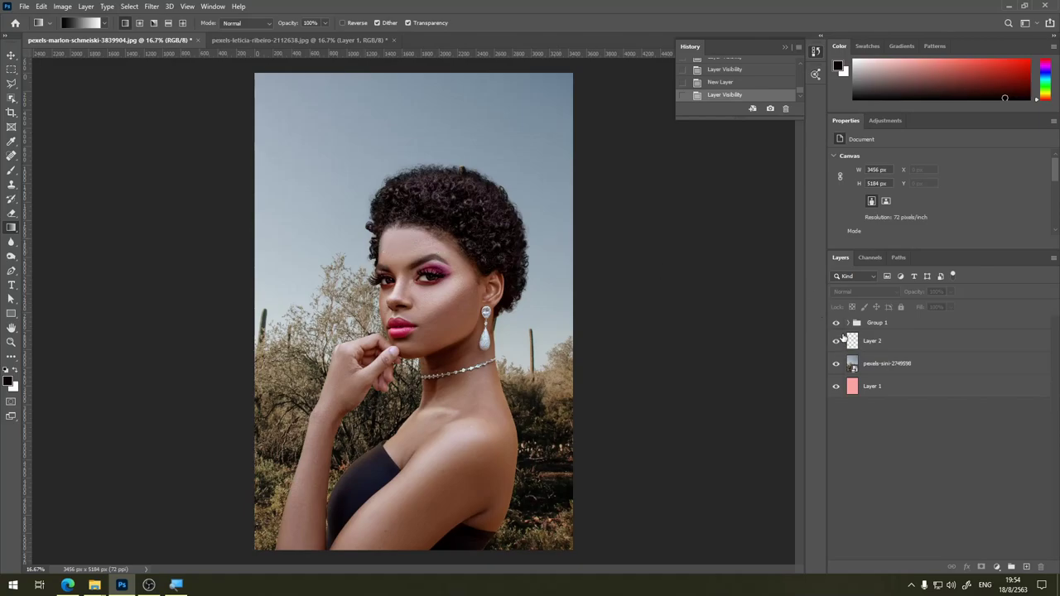
left_click(836, 324)
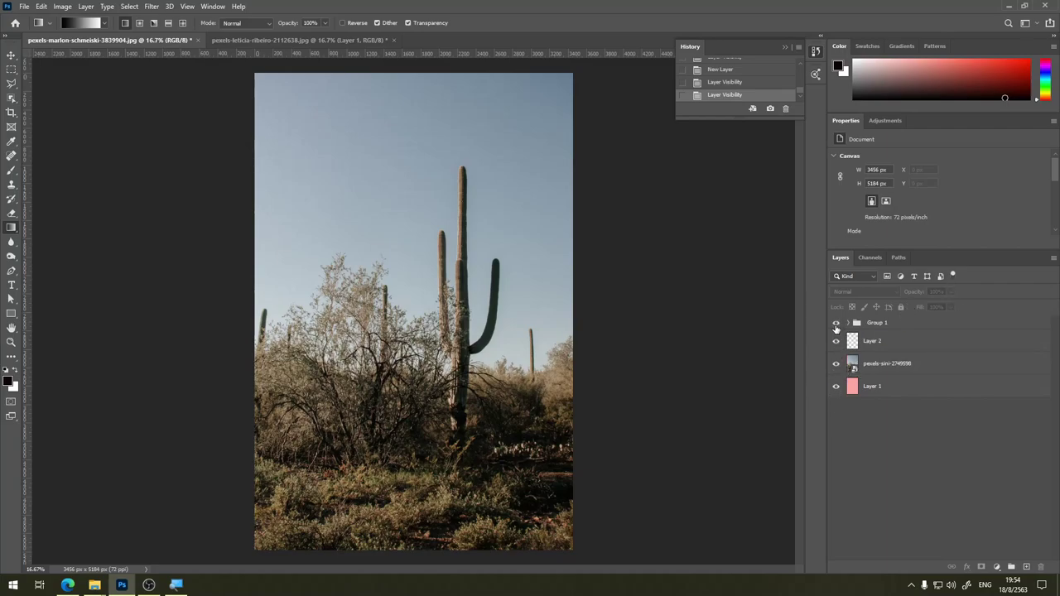
left_click(836, 323)
left_click(879, 324)
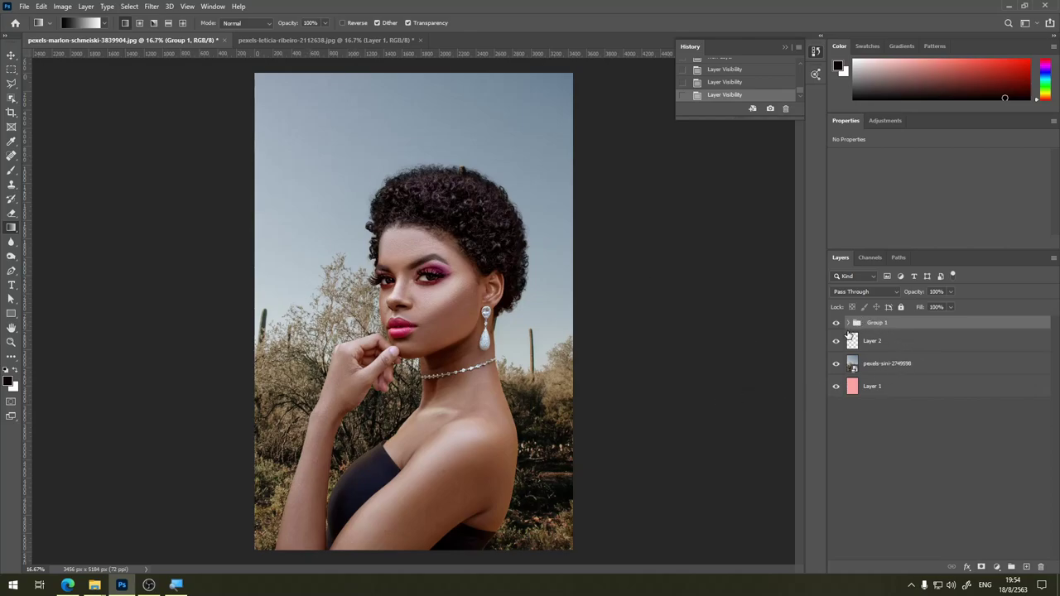
left_click(901, 308)
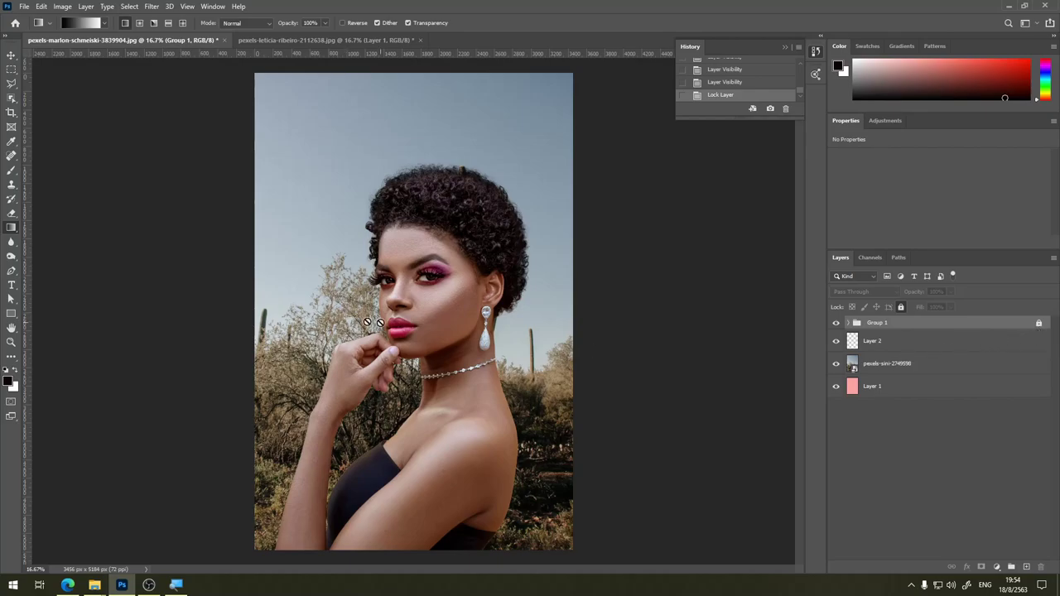
Step: Unlock Group 1 and get the Brush tool ready on Layer 2
left_click(905, 307)
left_click(936, 367)
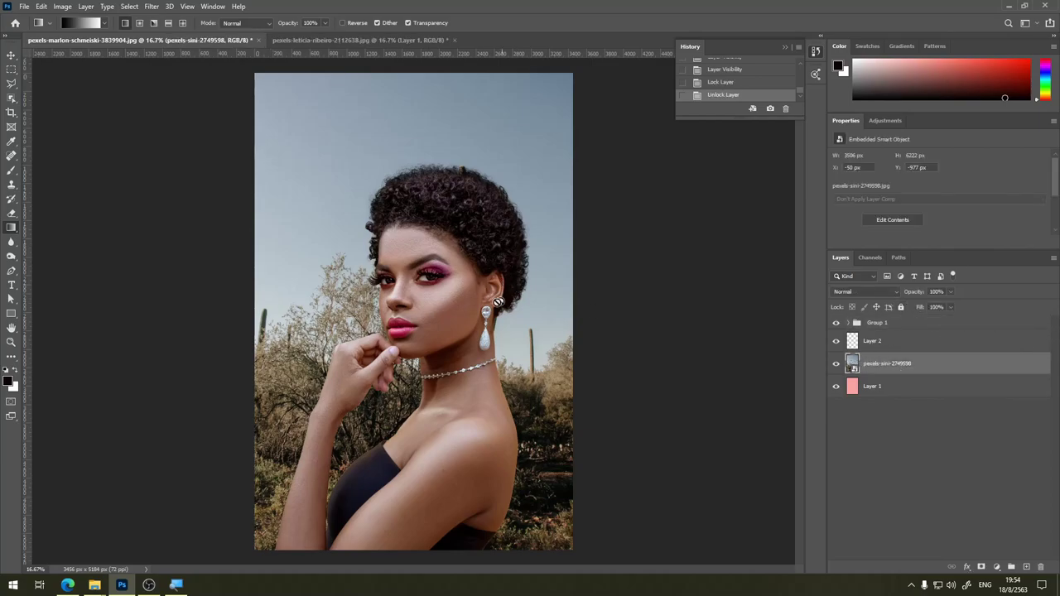
left_click(11, 170)
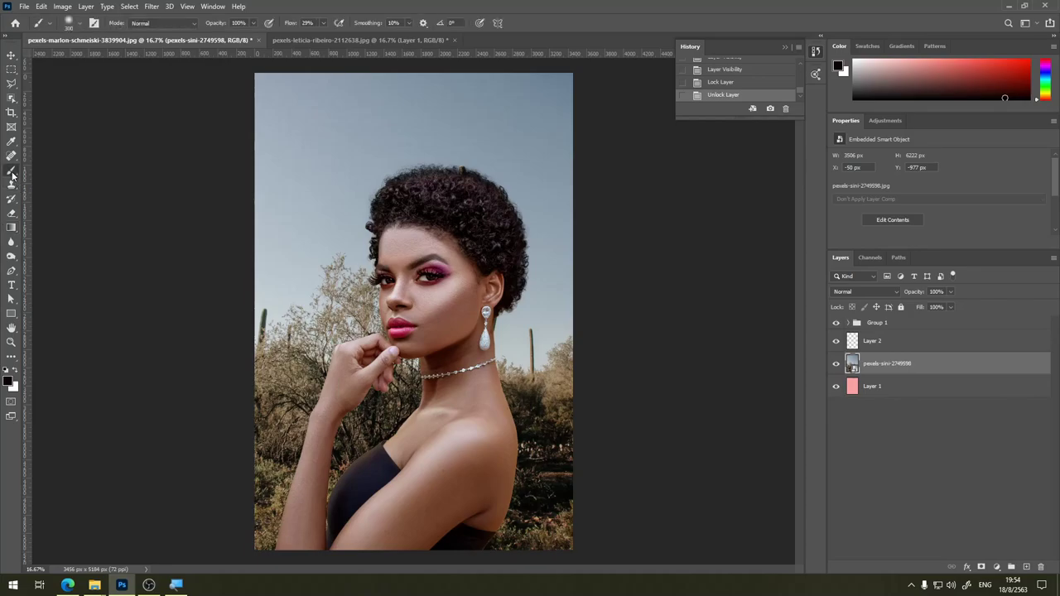
left_click(911, 341)
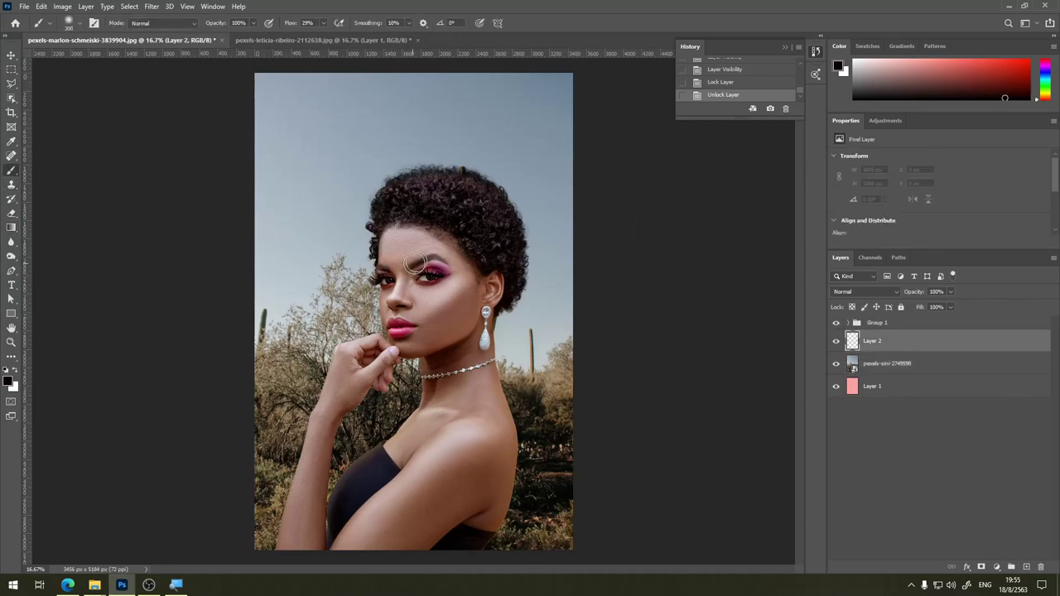
Step: Paint and undo dark test strokes on Layer 2, then lock it and confirm brushing is refused
mouse_move(339, 309)
left_mouse_down()
mouse_move(656, 204)
mouse_move(647, 209)
left_mouse_up()
key("ctrl+z")
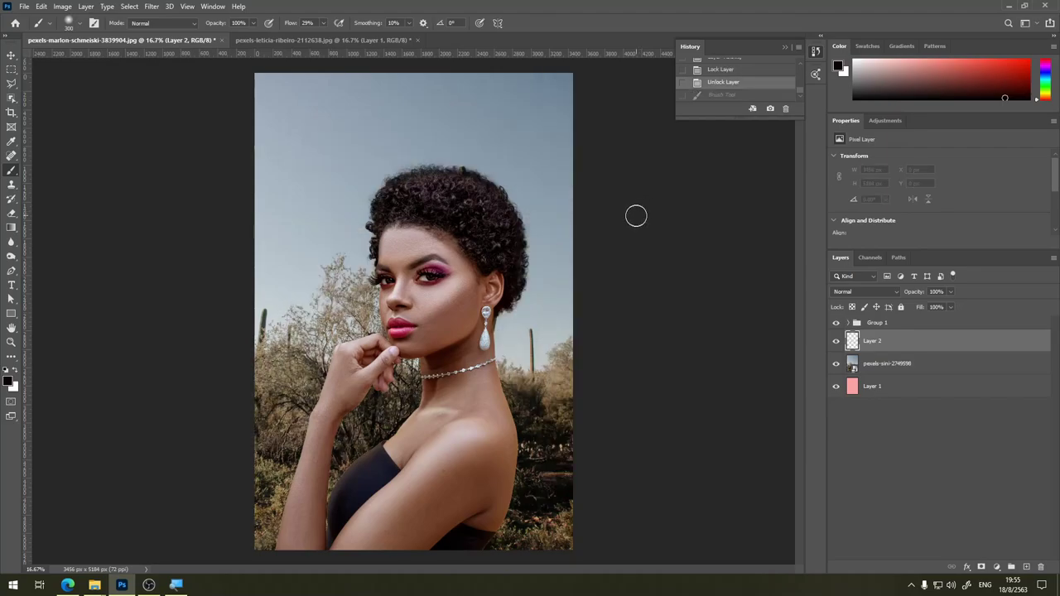
left_click_drag(522, 241, 564, 227)
key("ctrl+z")
left_click(485, 240)
left_click_drag(527, 184, 567, 237)
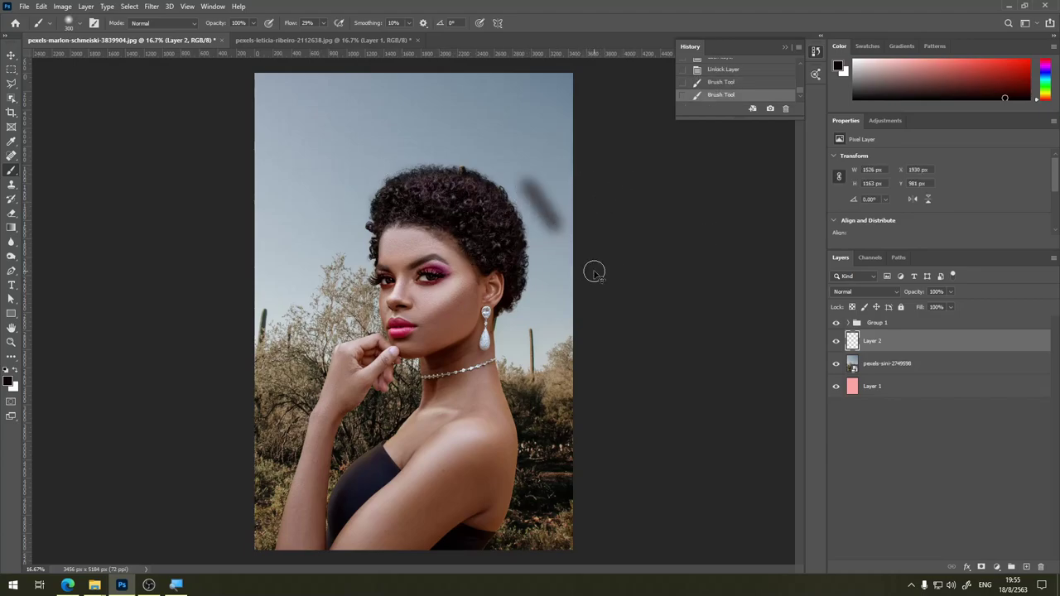
key("ctrl+z")
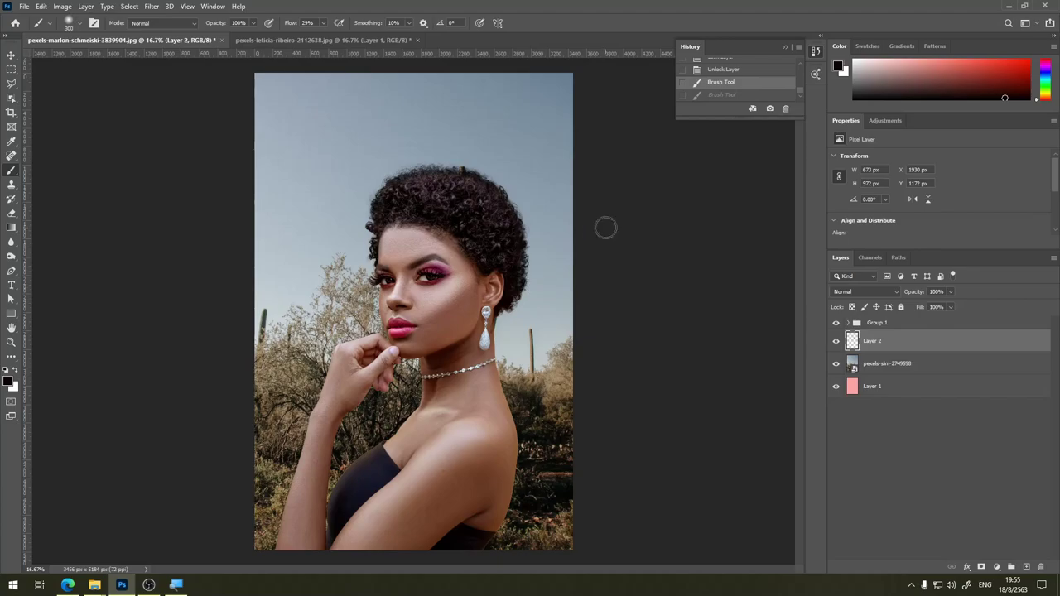
left_click_drag(560, 195, 214, 378)
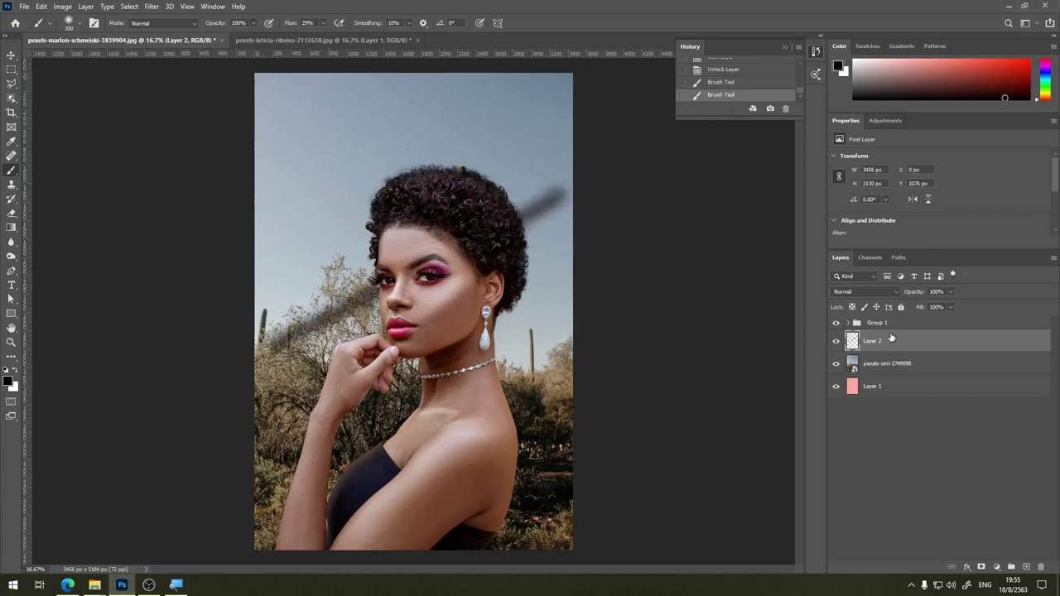
key("ctrl+z")
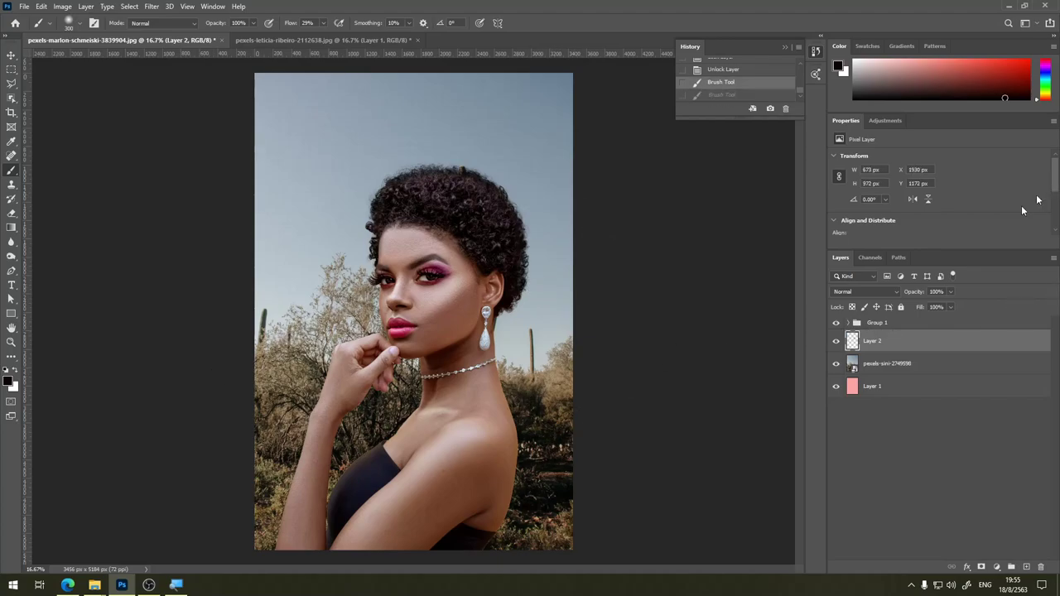
left_click(901, 308)
left_click(517, 208)
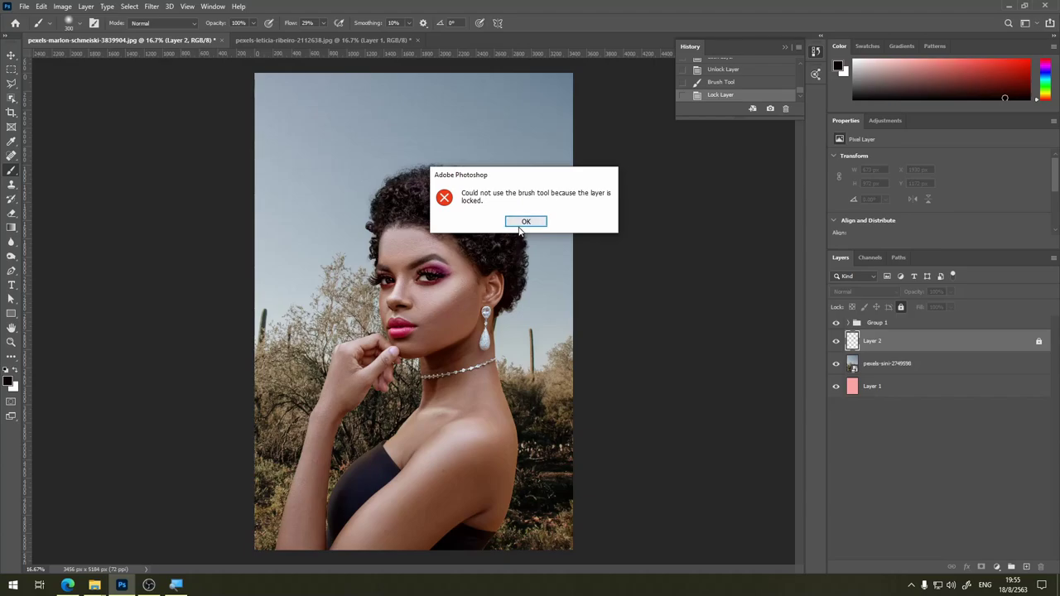
Step: Dismiss the locked-layer error, unlock Layer 2, and hide Group 1 to reveal the cactus and dark smudge
left_click(524, 222)
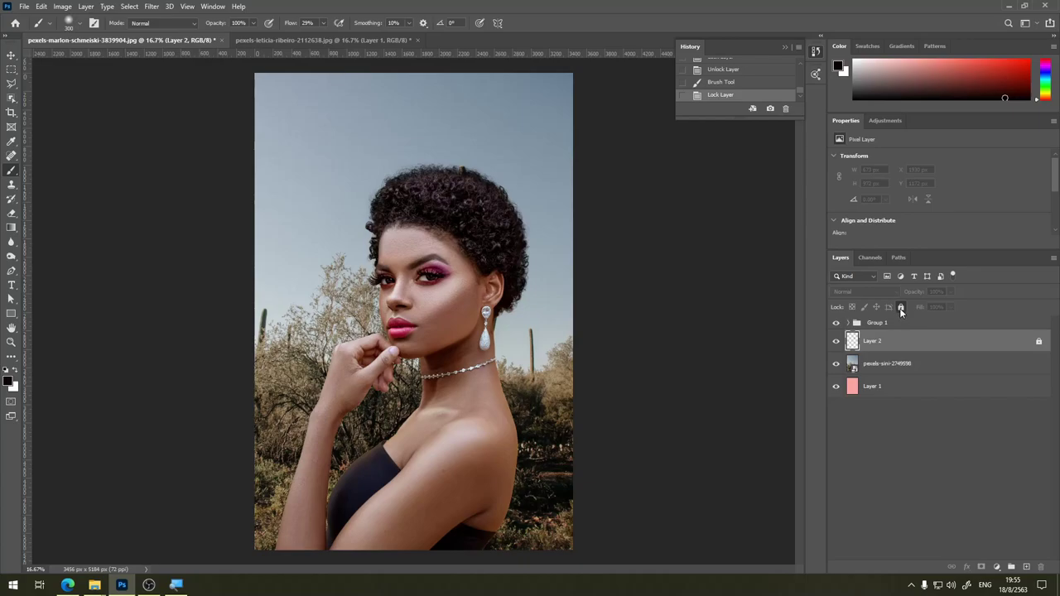
left_click(901, 308)
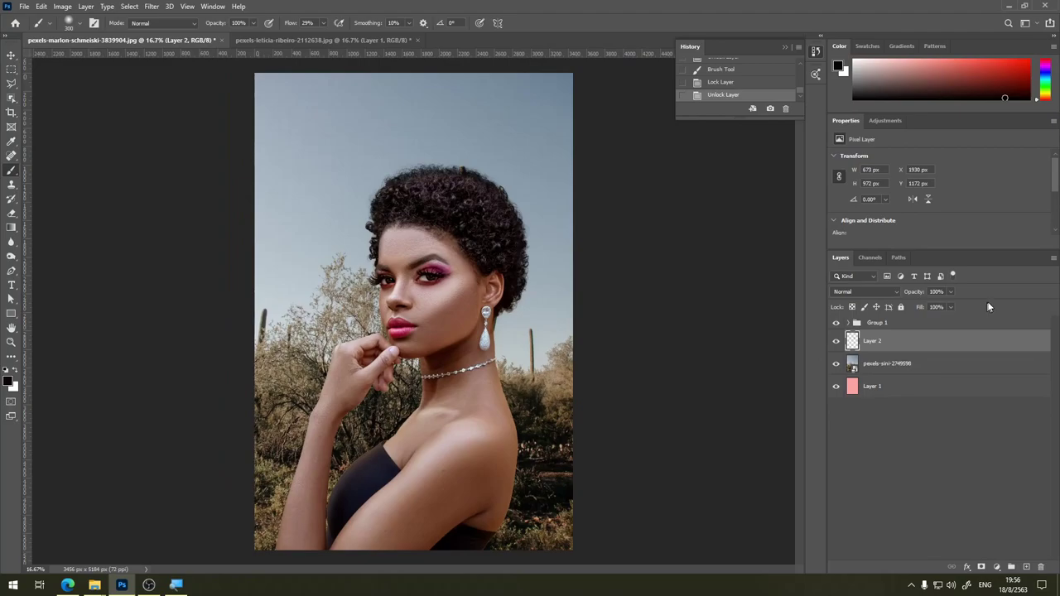
left_click(837, 341)
left_click(837, 341)
left_click(836, 323)
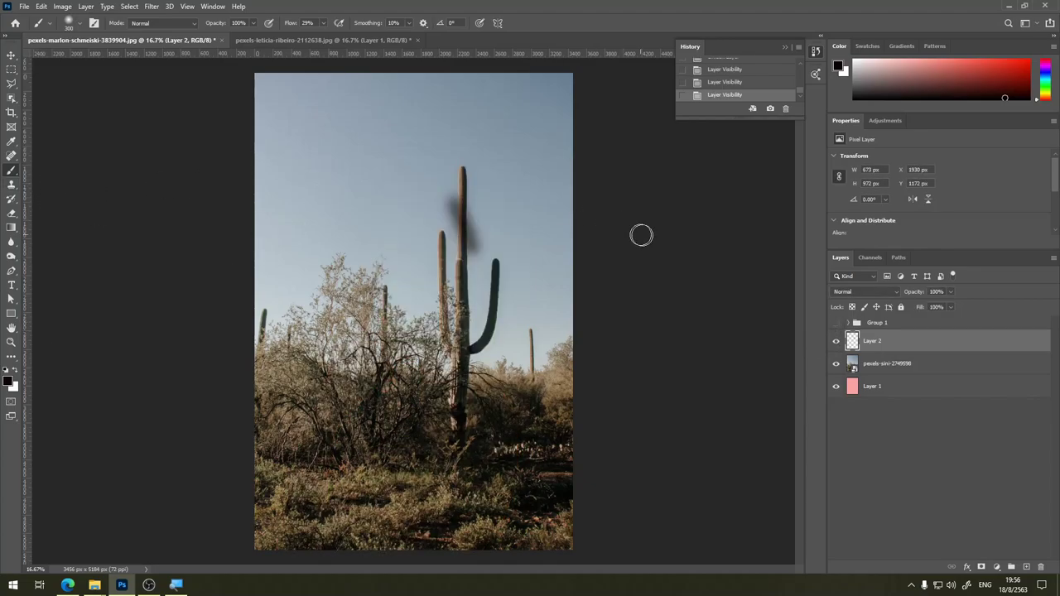
key("ctrl+z")
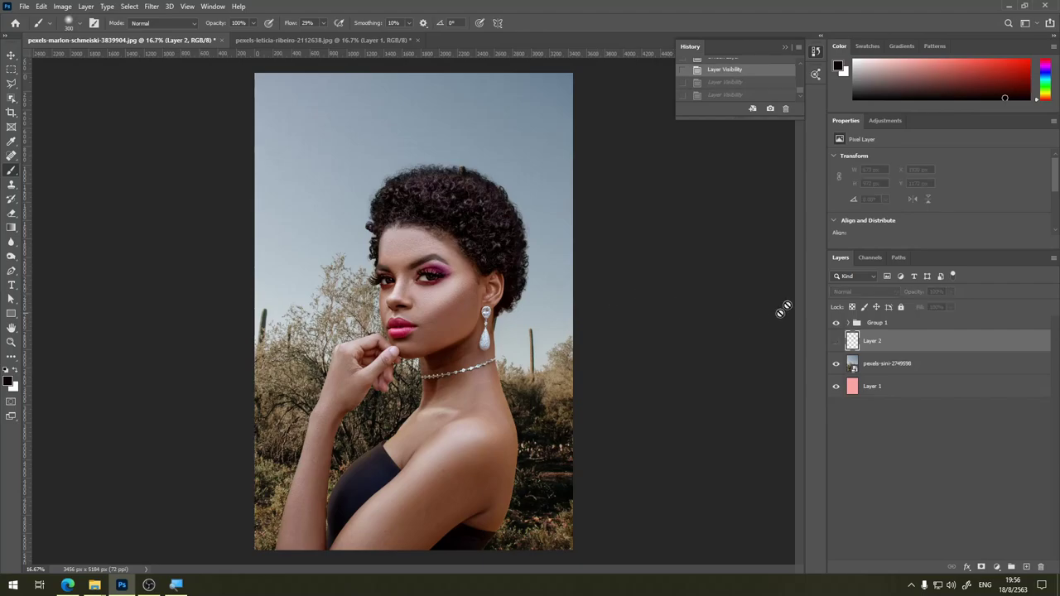
left_click(835, 337)
left_click(836, 323)
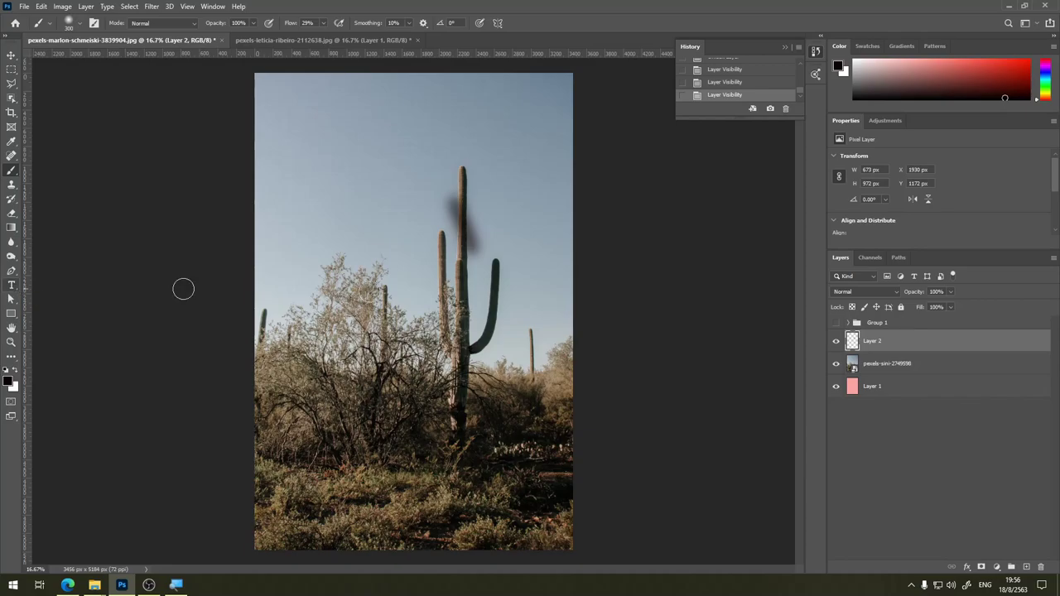
Step: Add a new empty Layer 3 and delete Layer 2 with its smudge, confirming the deletion
left_click(1027, 568)
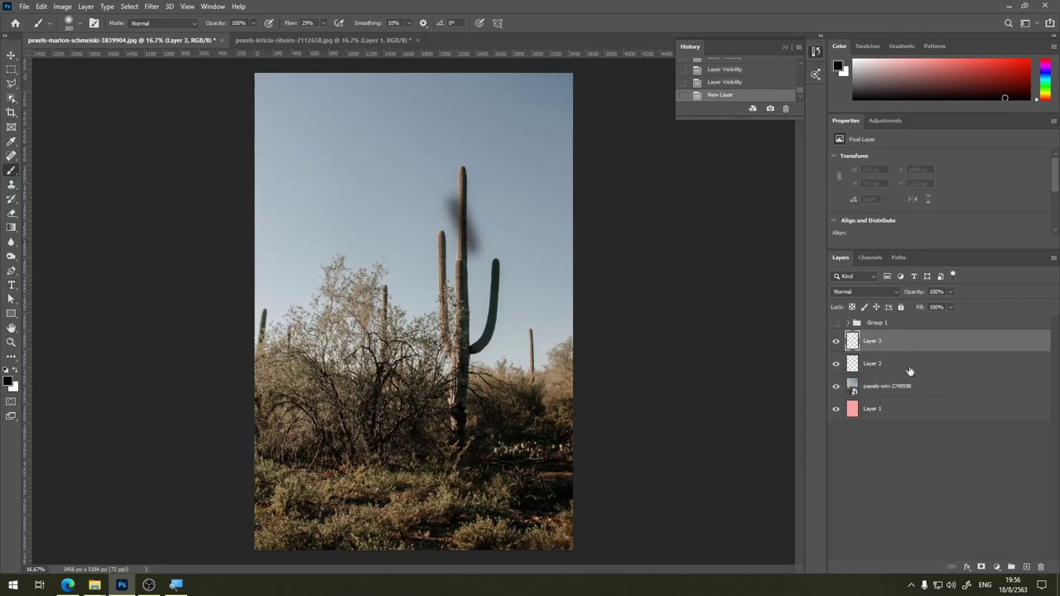
left_click(1041, 568)
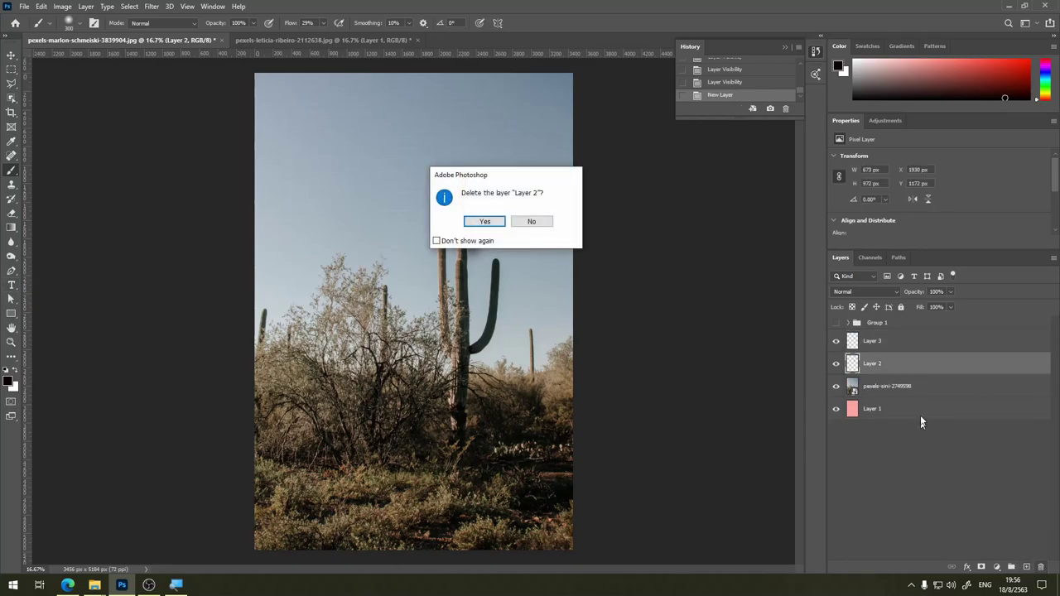
left_click(490, 225)
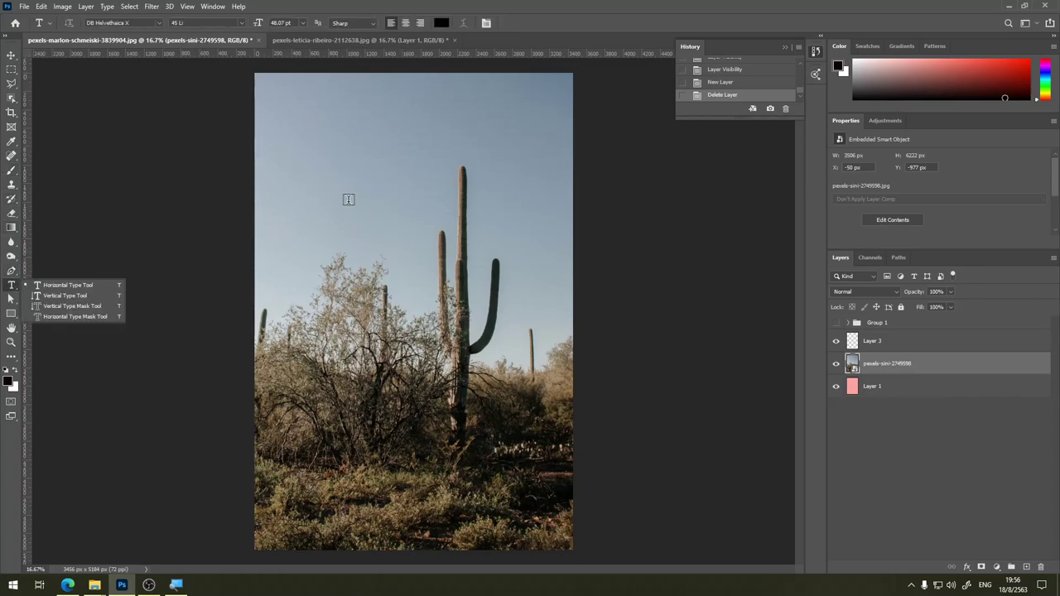
Step: Create a paragraph text box at the image's left edge and commit the Hello text
left_click_drag(323, 193, 218, 376)
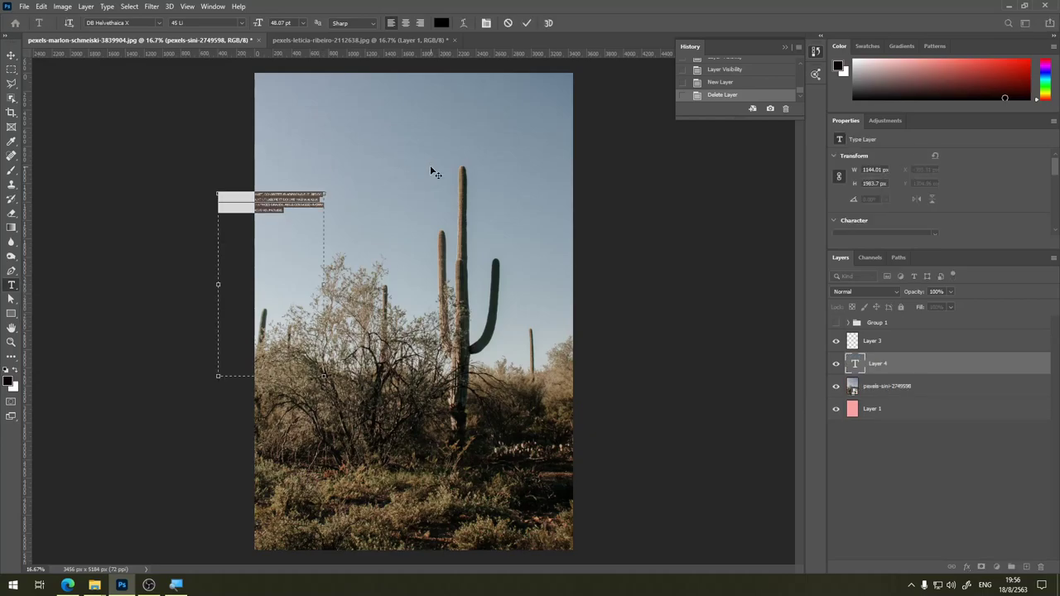
key("Delete")
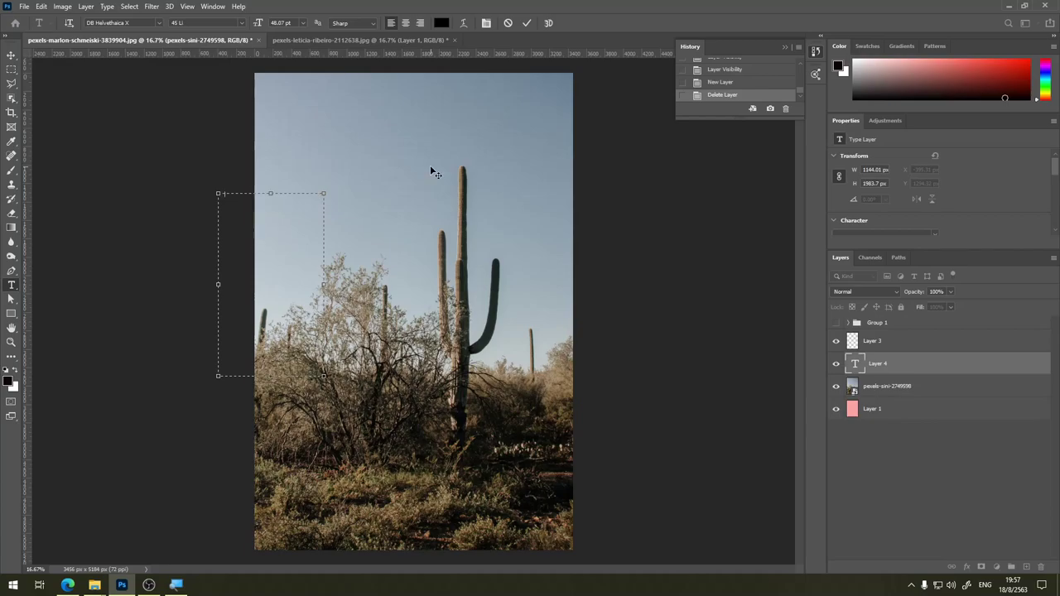
left_click(11, 54)
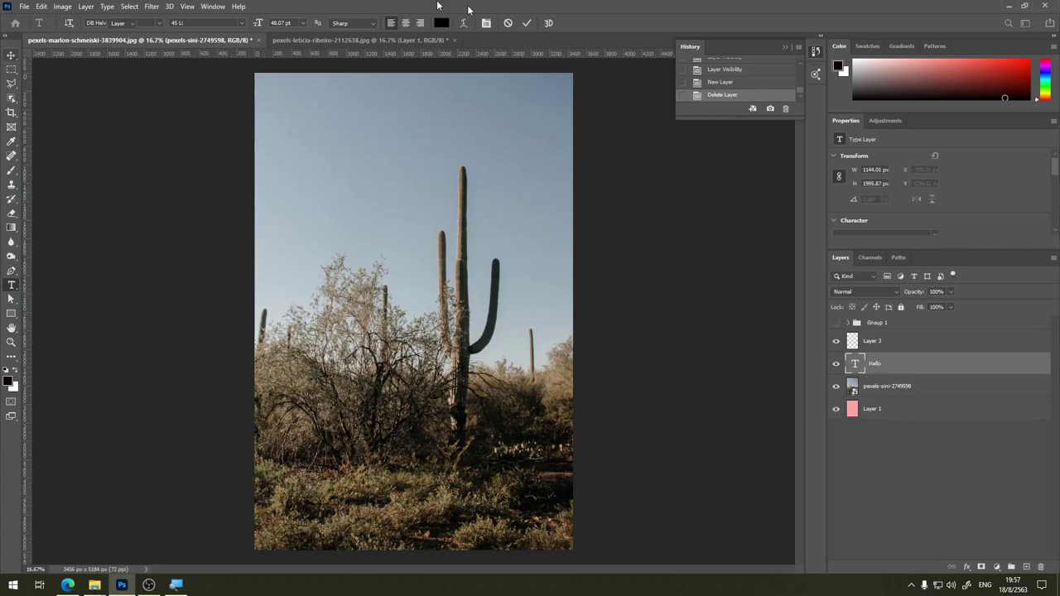
Step: Move the Hello text layer with Free Transform into the sky beside the tall cactus
left_click_drag(362, 228, 400, 213)
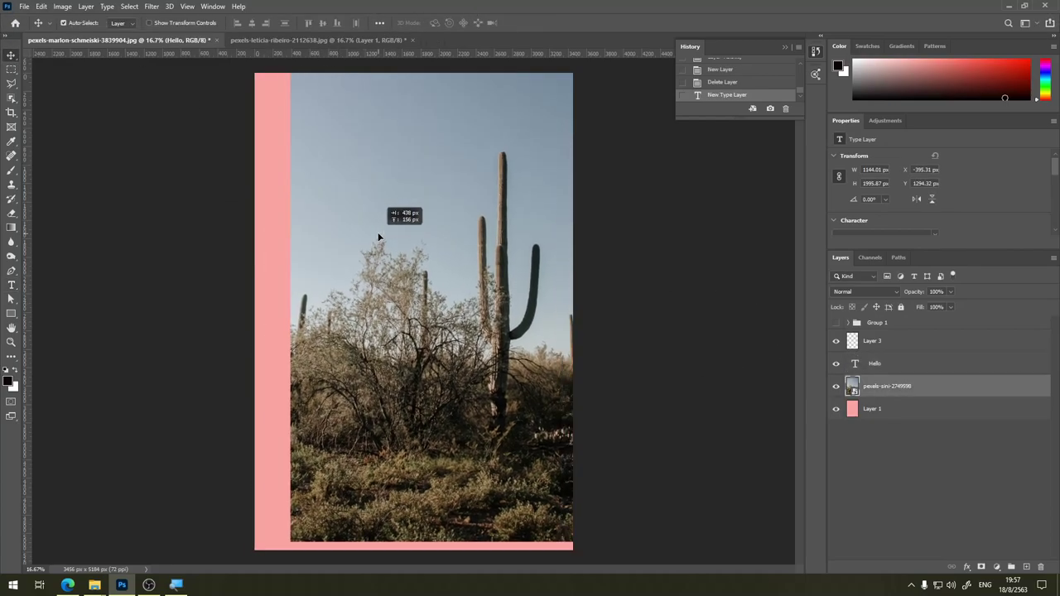
key("ctrl+z")
left_click(870, 365)
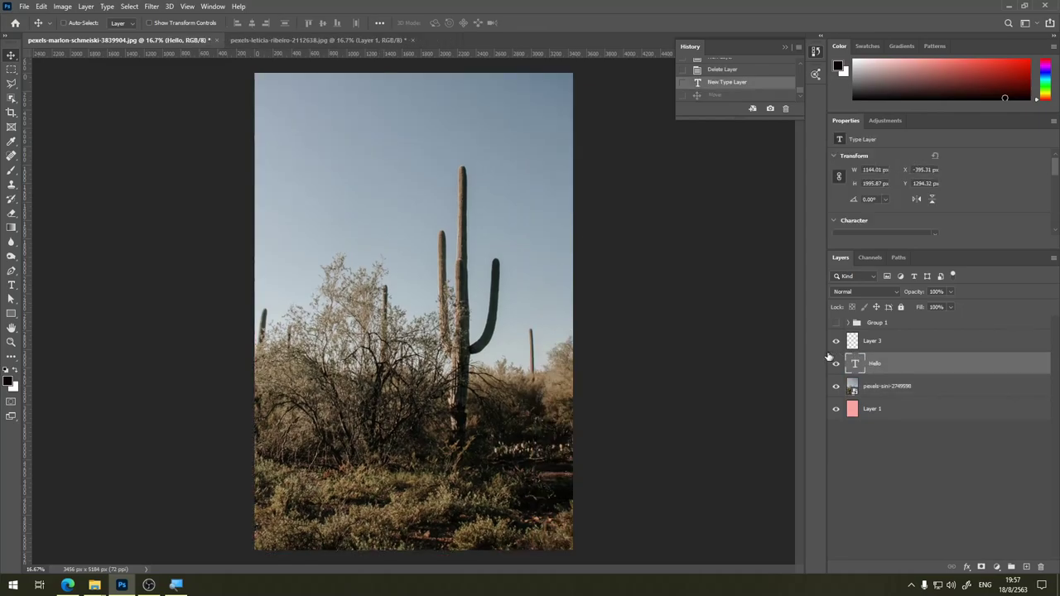
key("ctrl+t")
left_click_drag(296, 268, 490, 254)
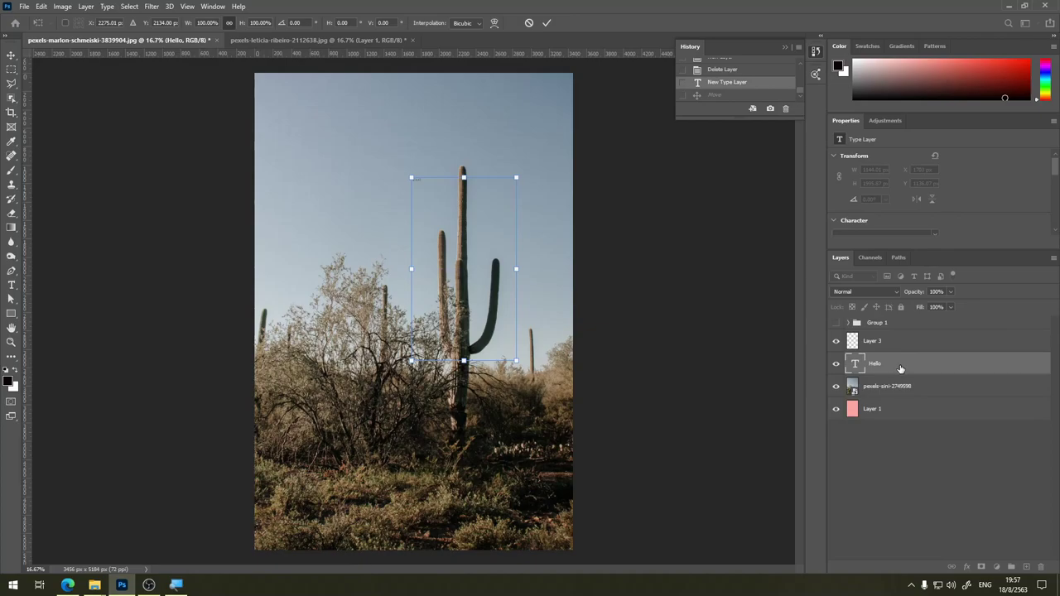
key("Return")
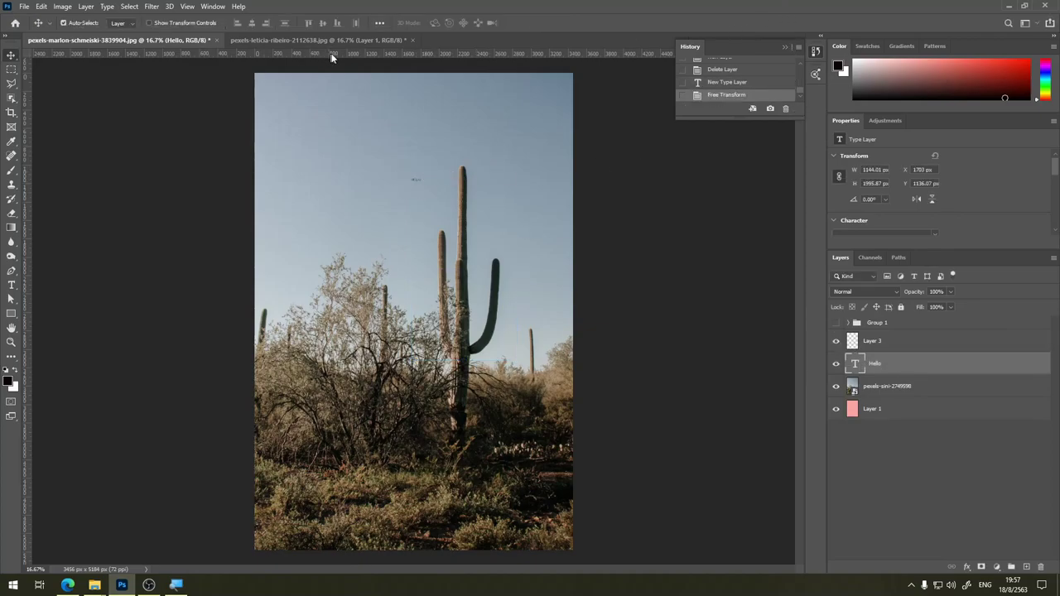
Step: Open the Character panel and set the HELLO text to AmplitudeWide Black at 72 pt
left_click(213, 7)
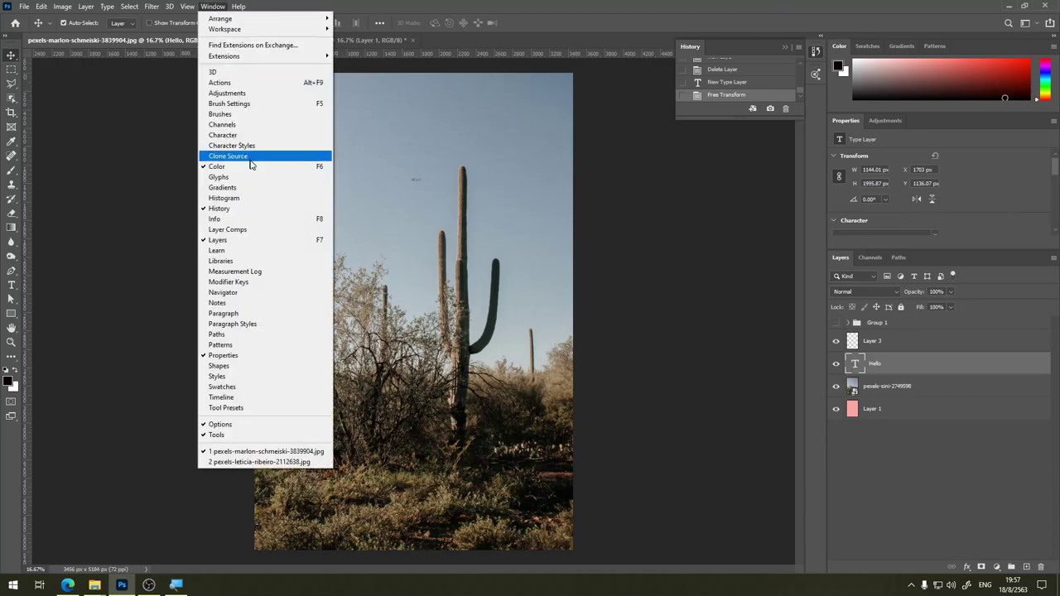
left_click(265, 135)
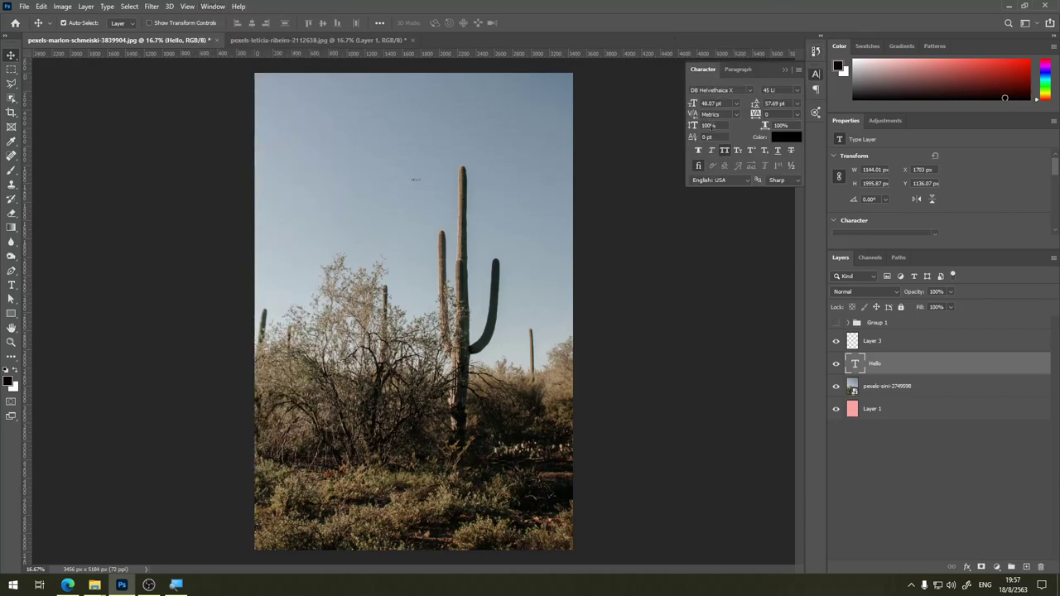
left_click(736, 105)
left_click(750, 91)
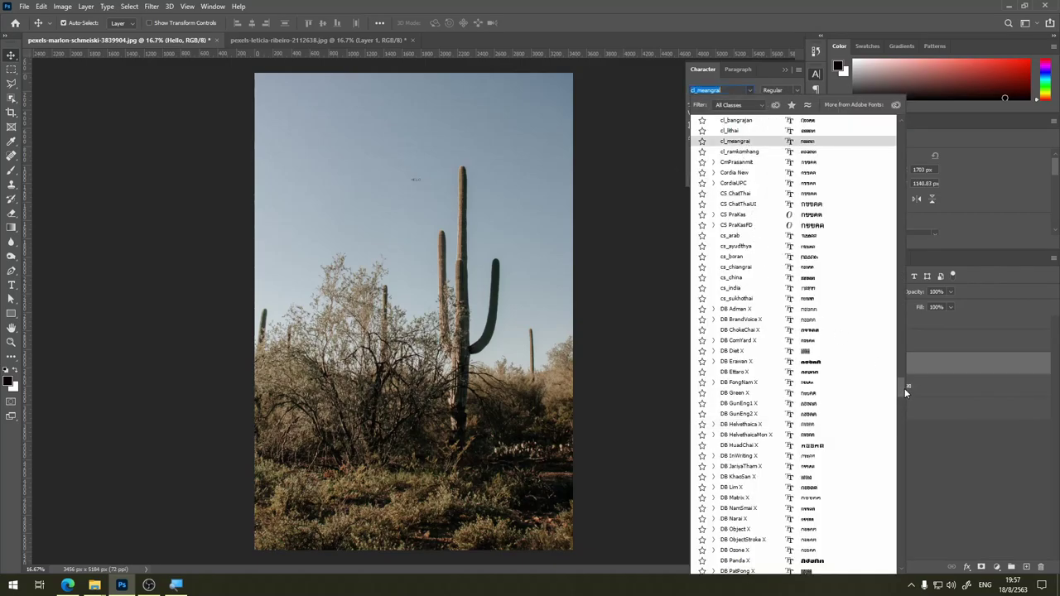
scroll(904, 388, "up", 1)
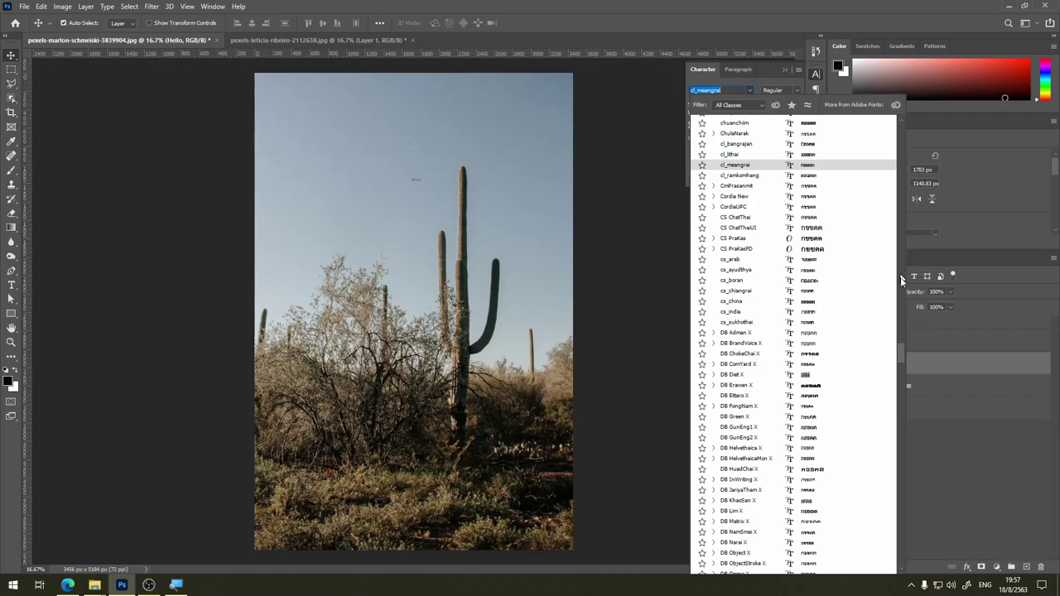
left_click_drag(901, 358, 887, 155)
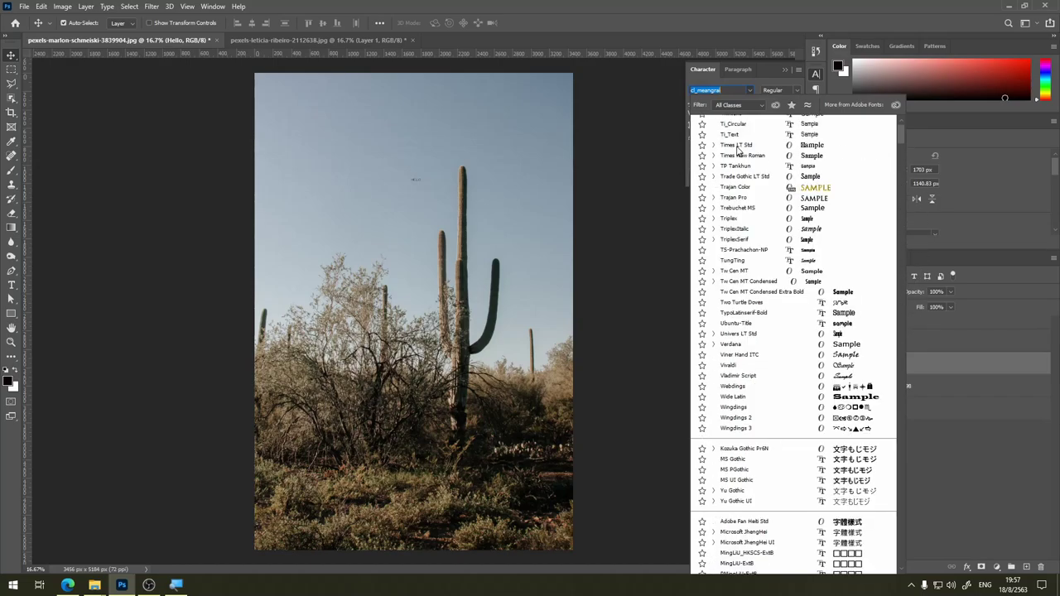
scroll(771, 402, "up", 10)
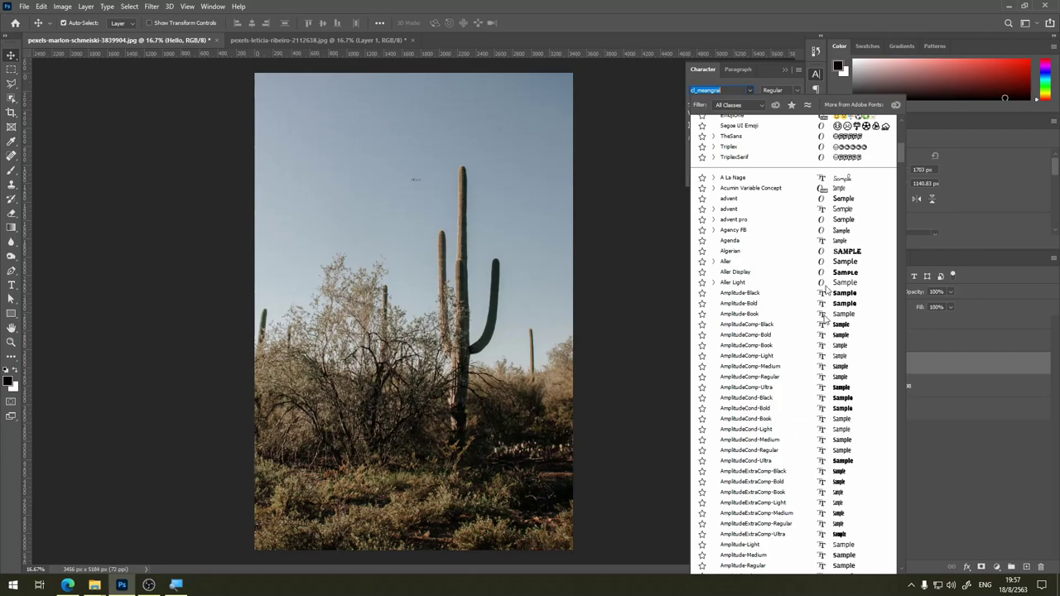
left_click(902, 152)
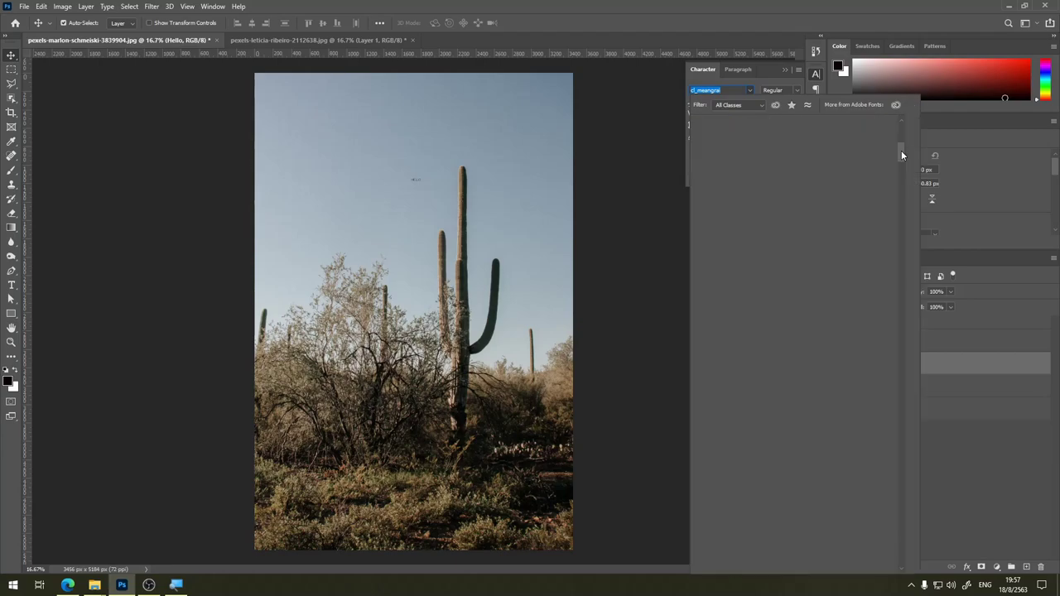
double_click(718, 92)
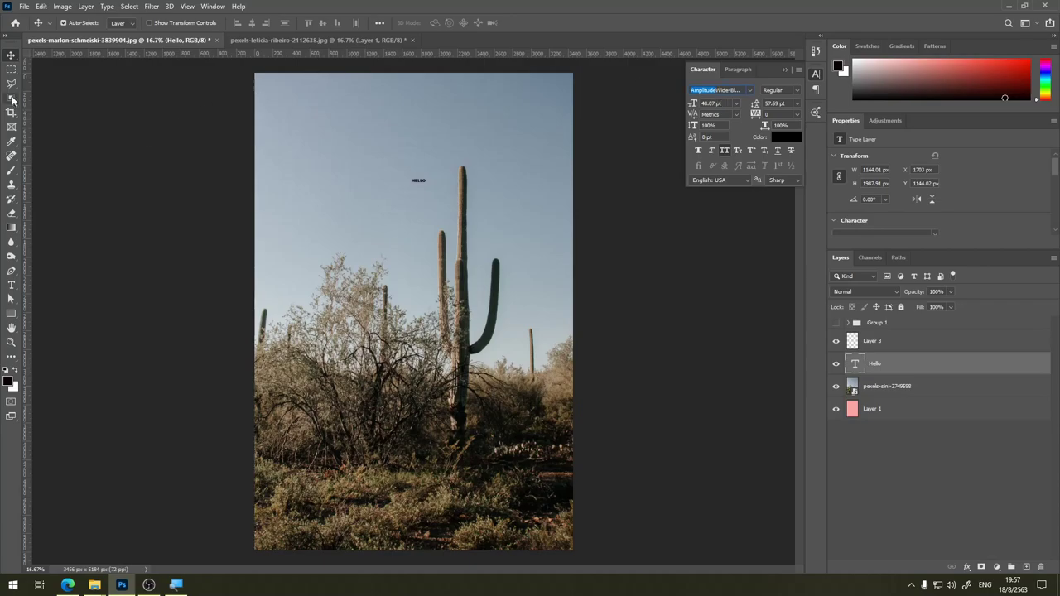
left_click(11, 55)
left_click(736, 104)
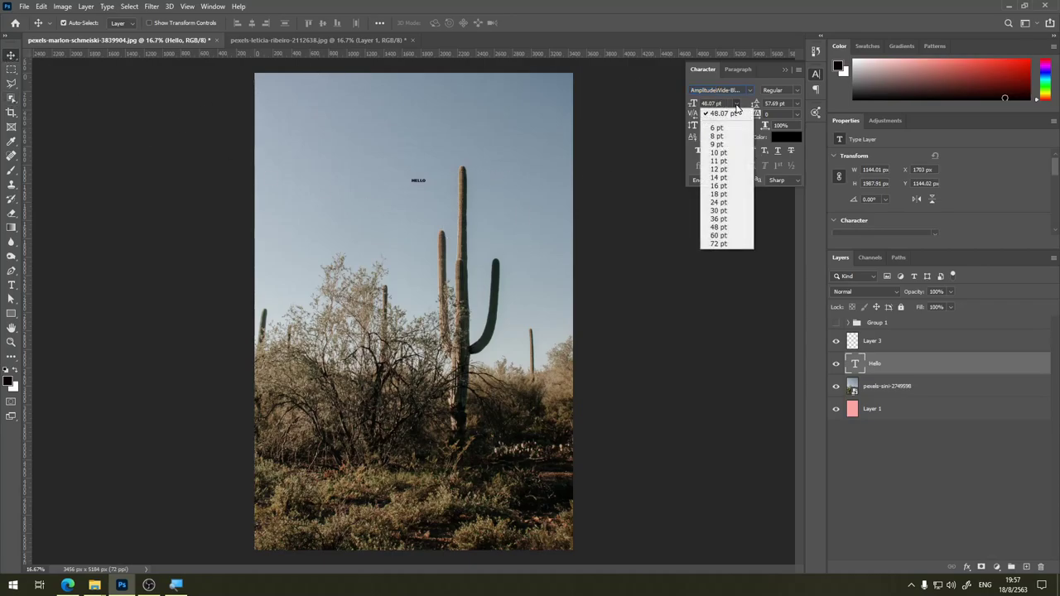
left_click(719, 243)
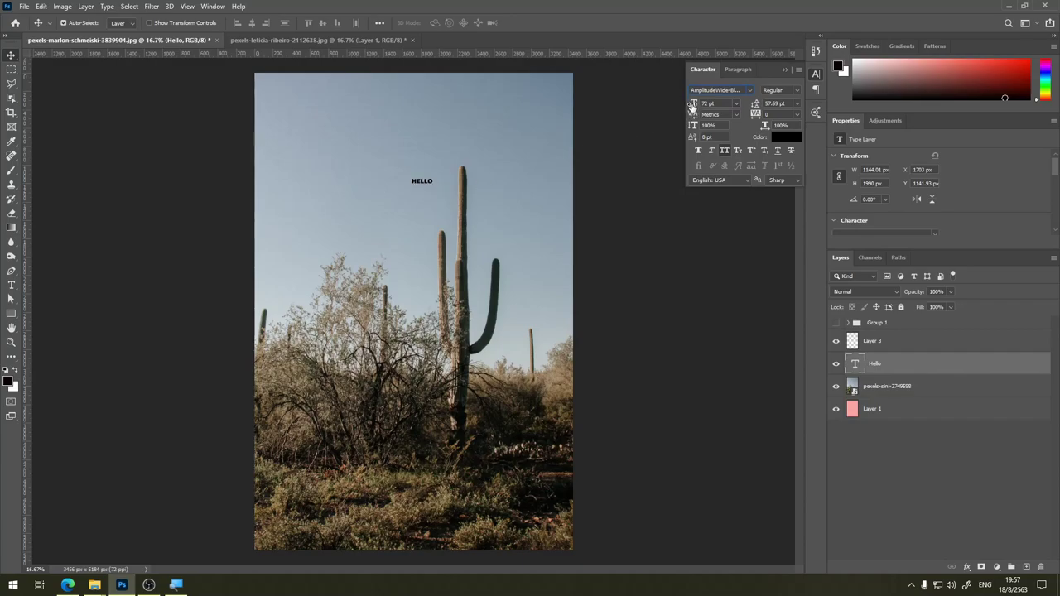
Step: Enlarge HELLO to 533 pt with Auto leading, widen its box to one line, and centre it over the cactus
left_click_drag(693, 106, 951, 112)
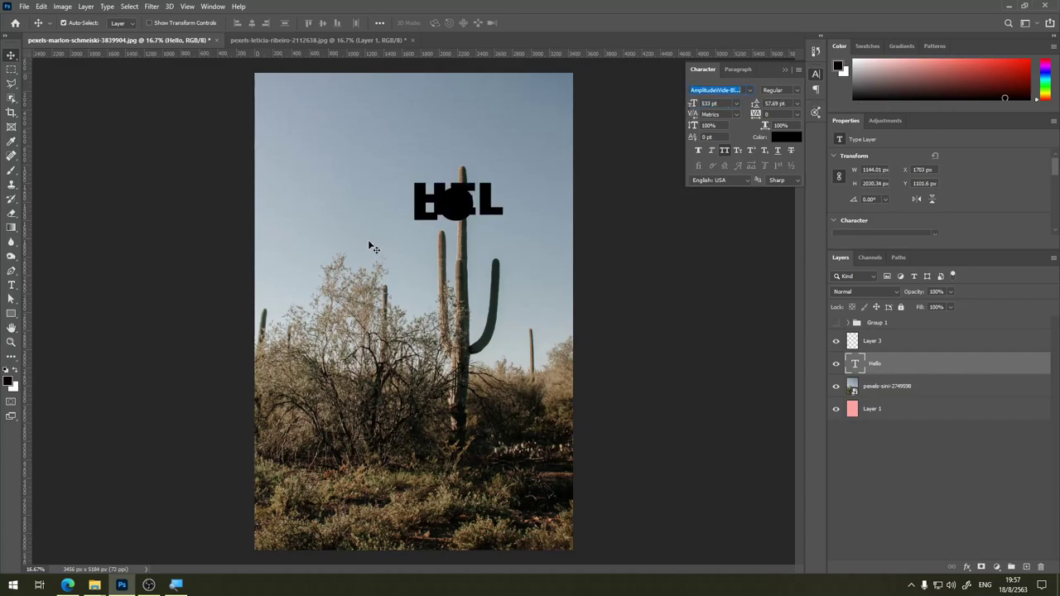
left_click_drag(464, 209, 347, 184)
left_click(798, 103)
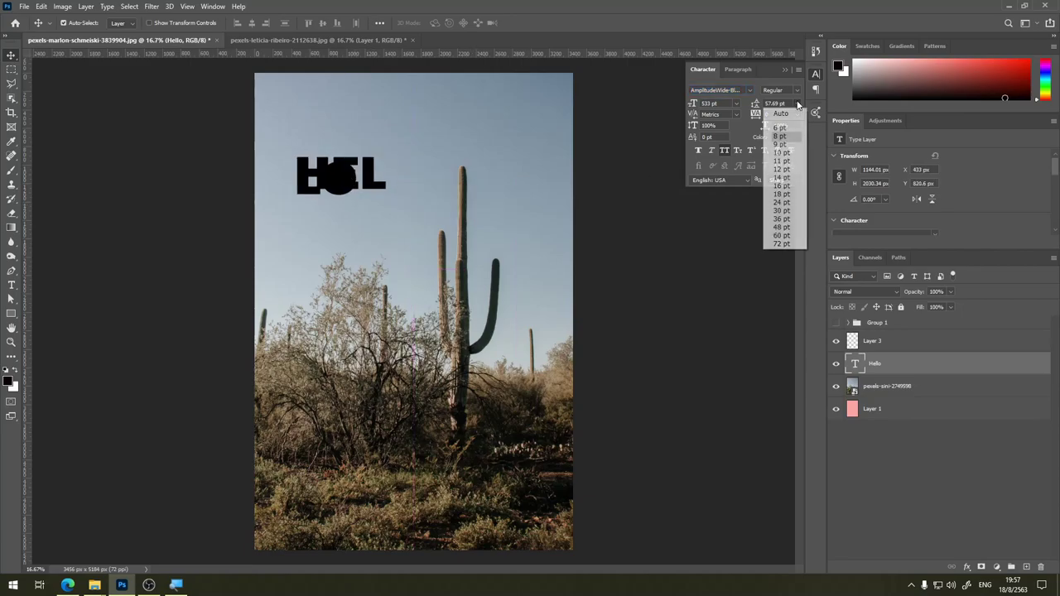
left_click(780, 113)
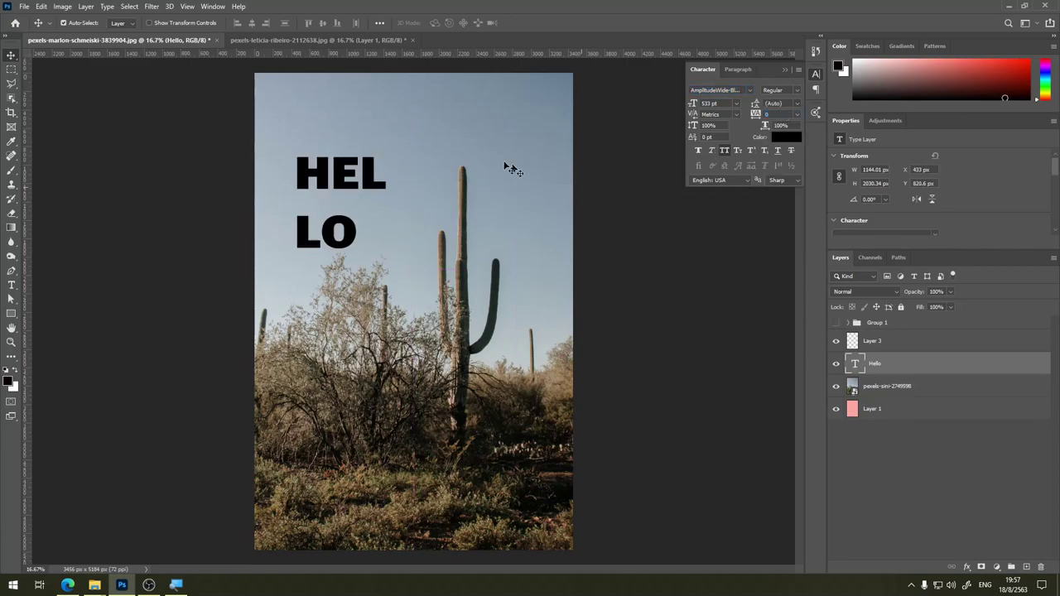
left_click_drag(335, 184, 336, 184)
double_click(336, 184)
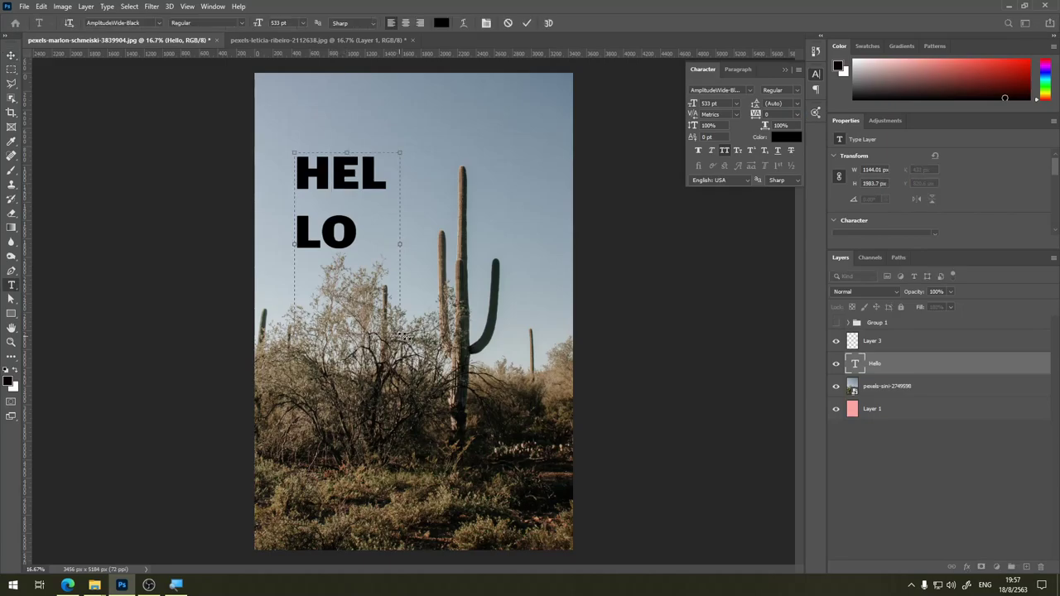
left_click_drag(399, 331, 467, 327)
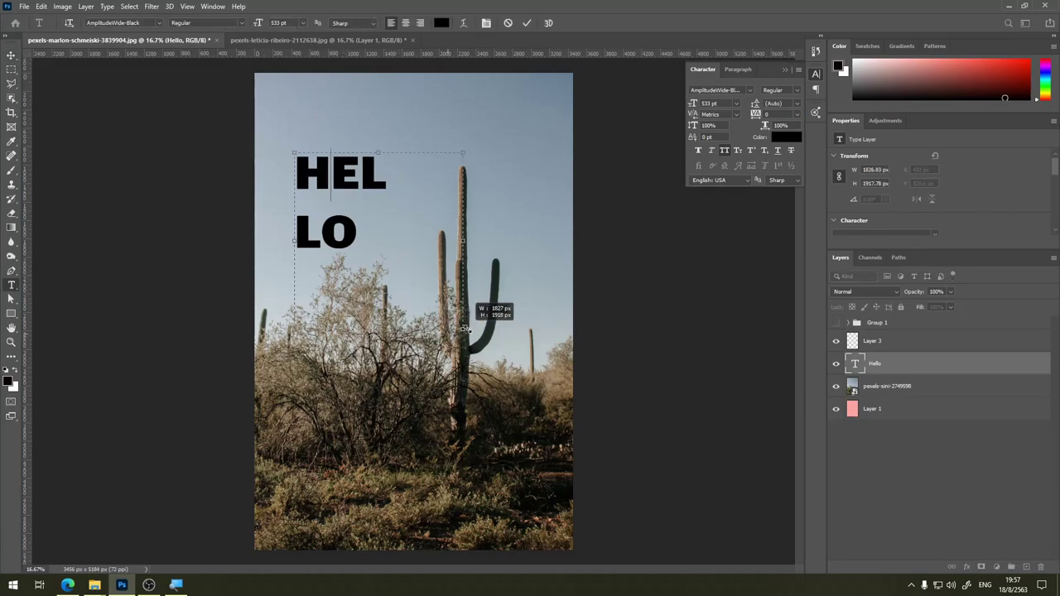
left_click(12, 55)
left_click_drag(383, 187, 432, 216)
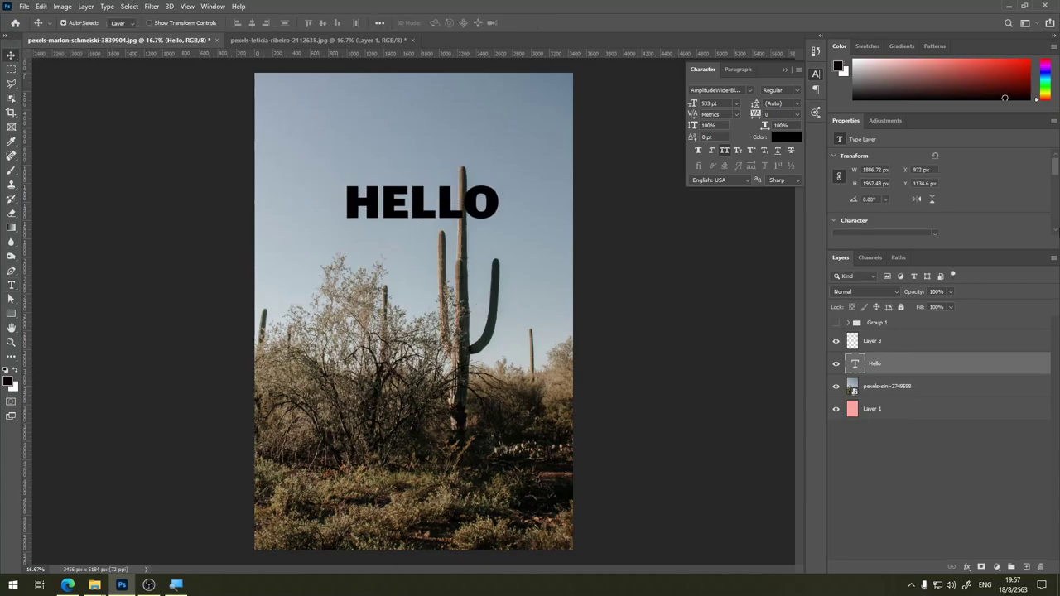
Step: Colour the HELLO text pure red #ff0000 and nudge it slightly lower
left_click(791, 143)
left_click_drag(894, 132, 877, 116)
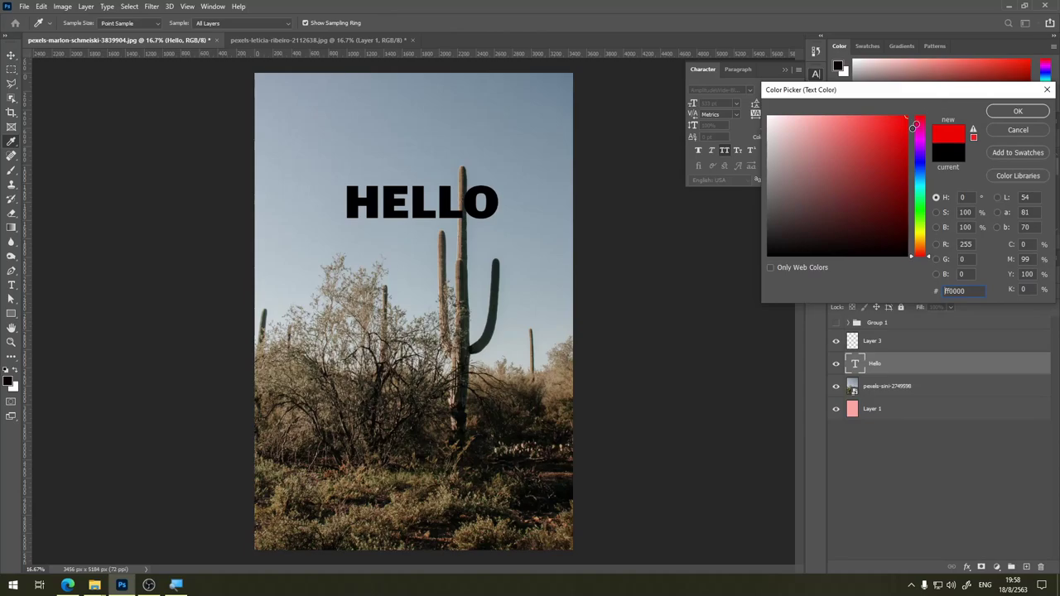
type("ff0000")
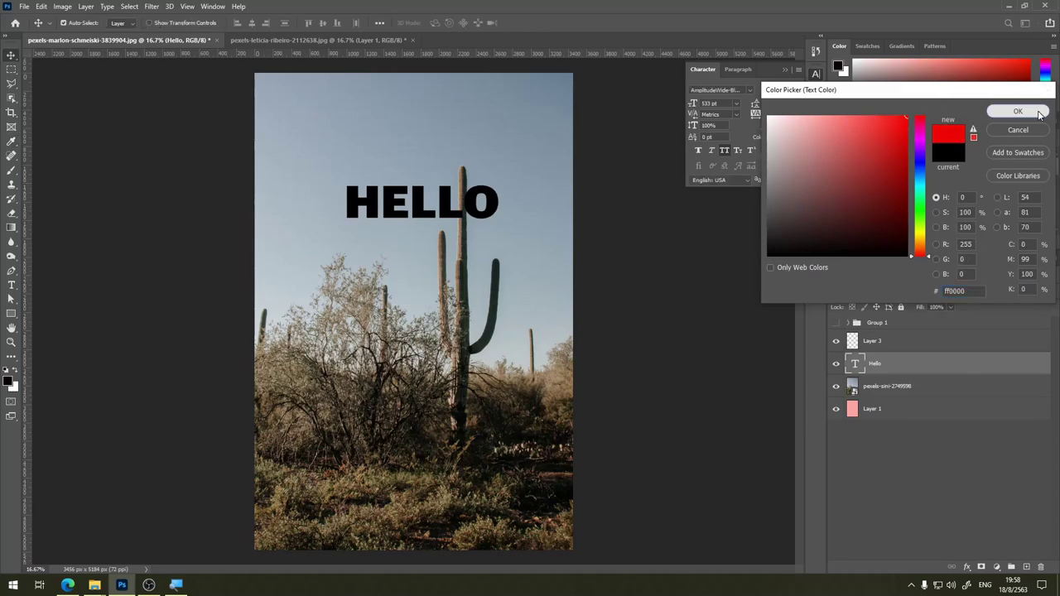
left_click(1018, 111)
left_click_drag(451, 205, 452, 234)
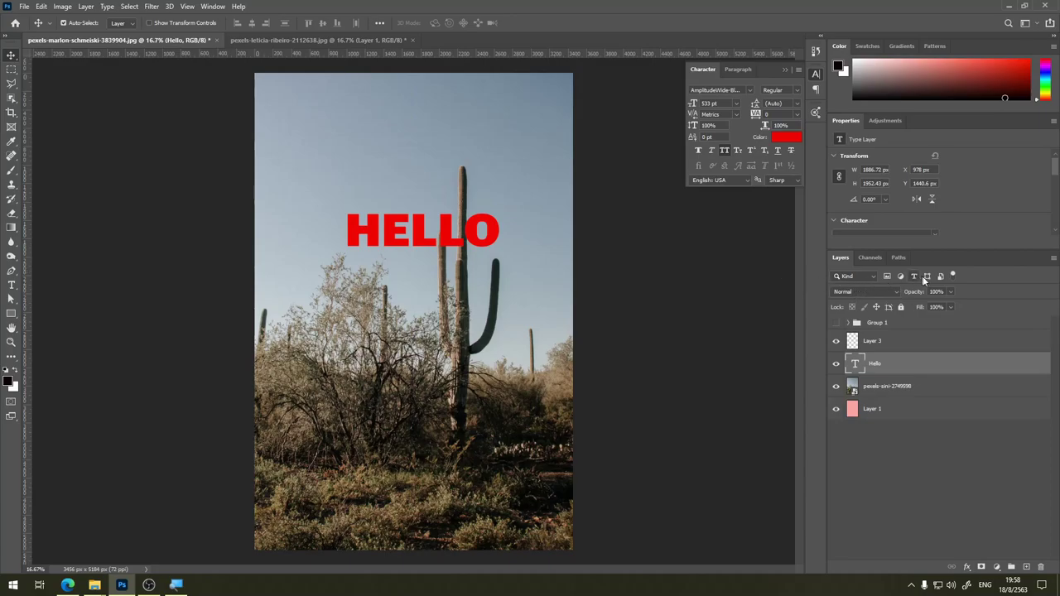
Step: Try 43% opacity on the Hello layer, restore 100%, then set its Fill to 55%
left_click(950, 291)
left_click_drag(947, 305, 923, 305)
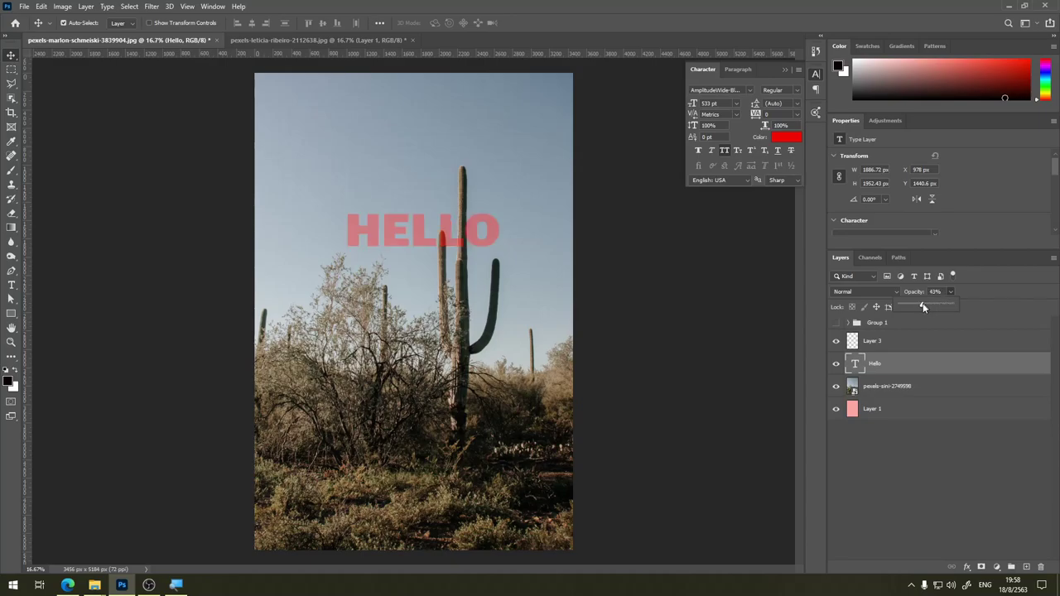
left_click(274, 406)
left_click(951, 292)
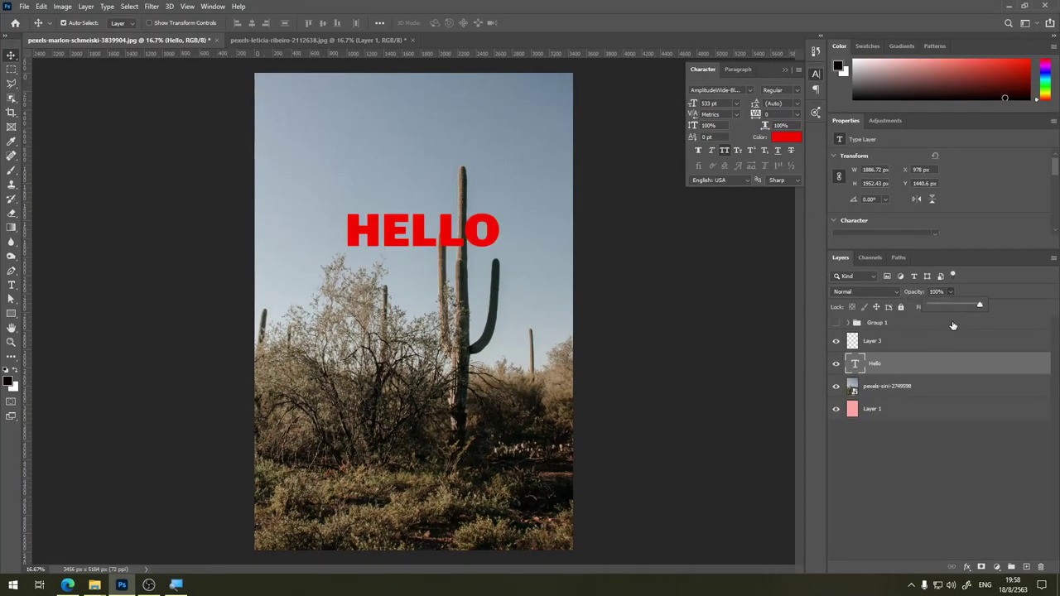
left_click(950, 319)
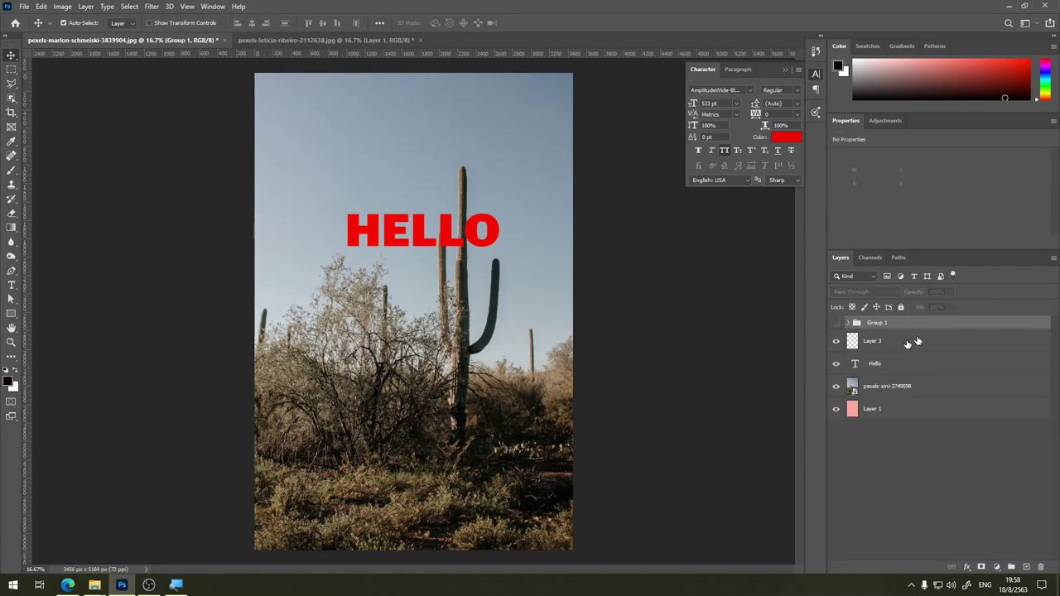
left_click(907, 343)
left_click(927, 365)
left_click(951, 308)
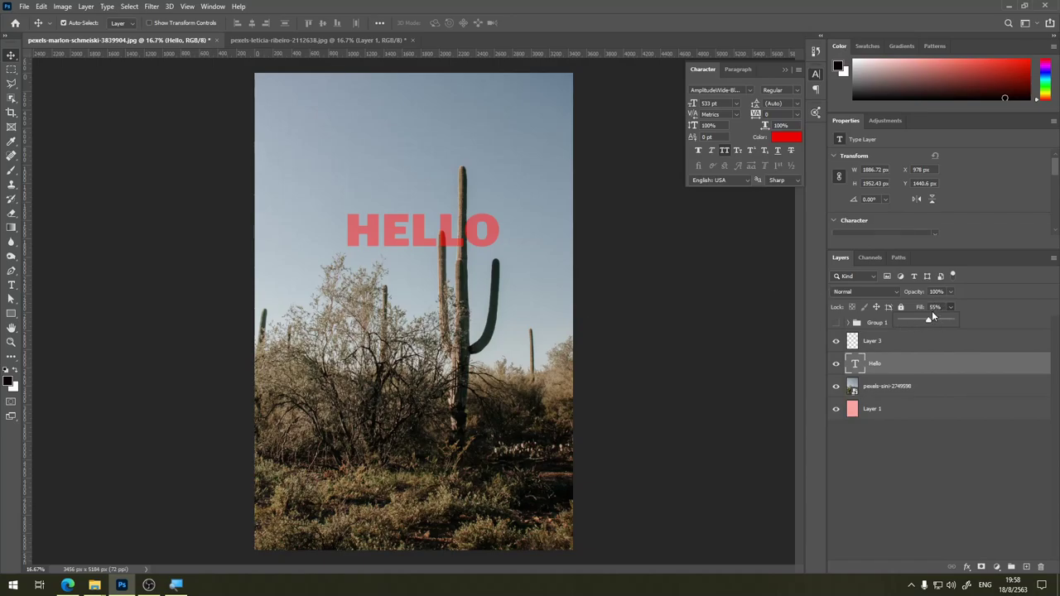
Step: Cancel the Fill change so the Hello layer returns to 100% fill and solid red
key("Escape")
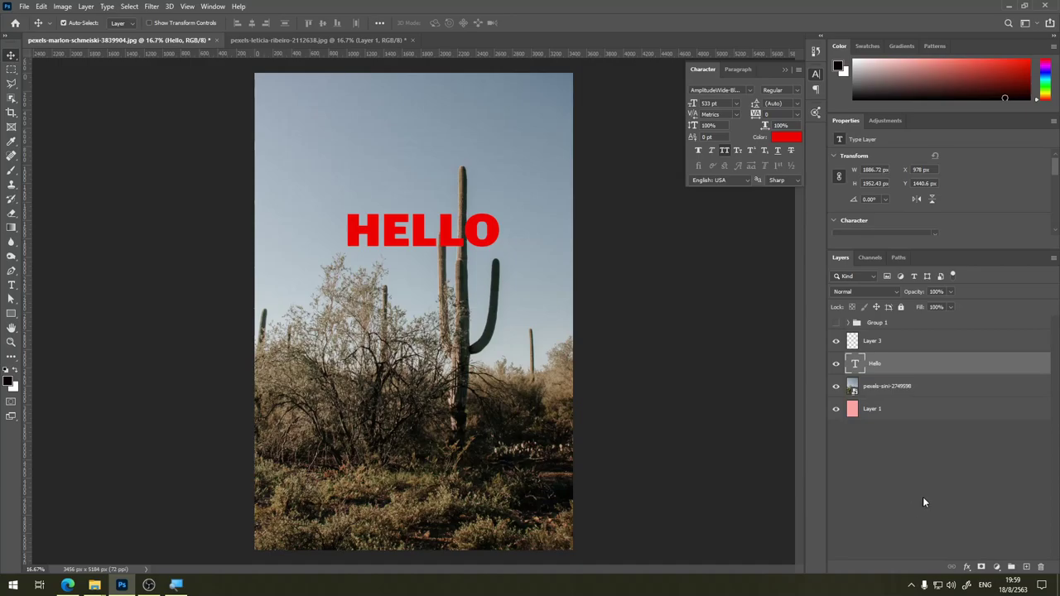
Step: Open the Hello layer's style settings and enable a Drop Shadow
right_click(948, 367)
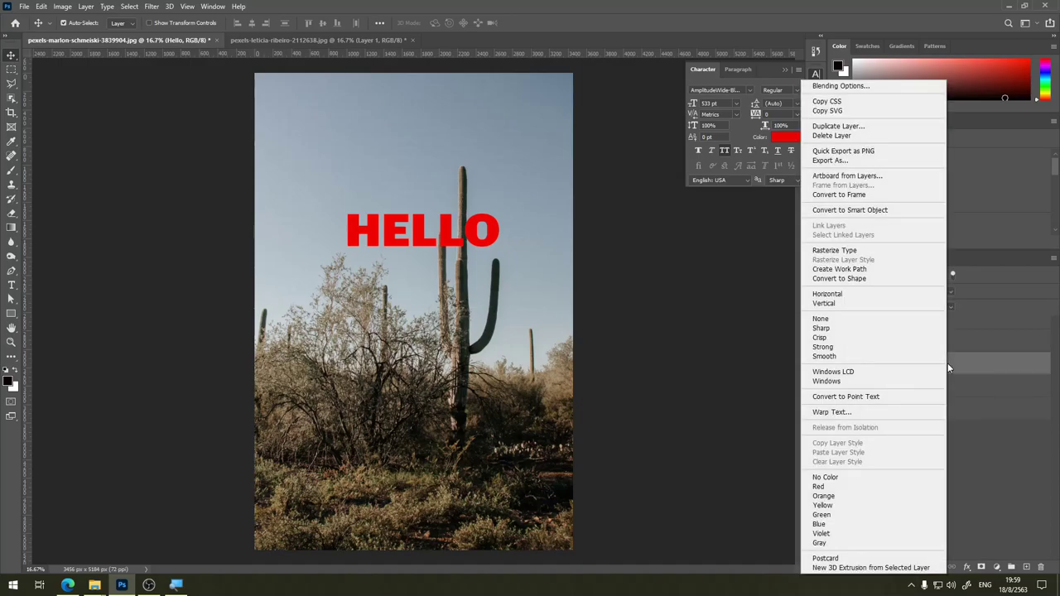
left_click(984, 371)
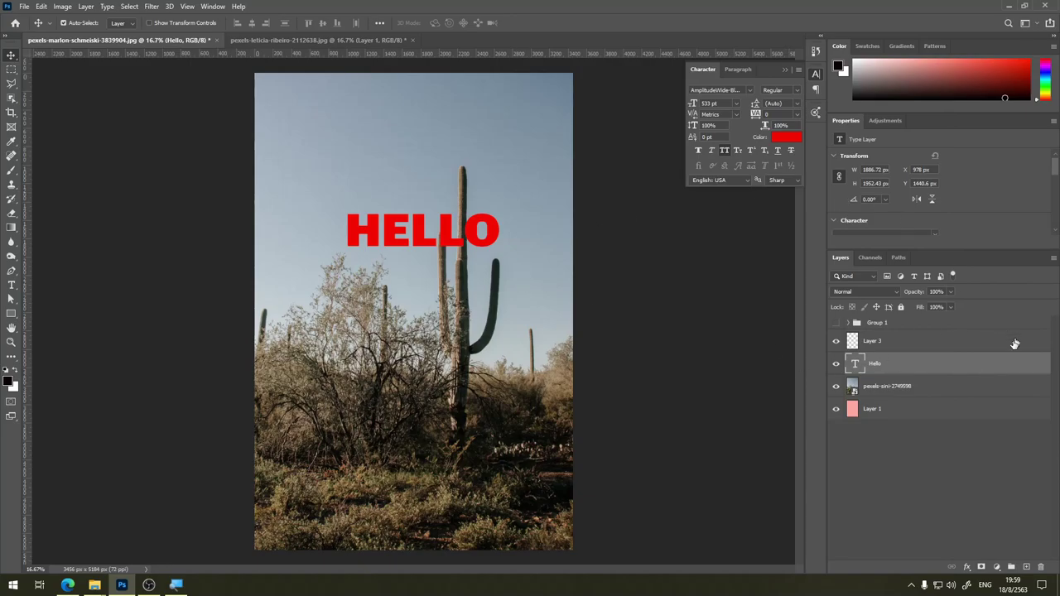
double_click(923, 367)
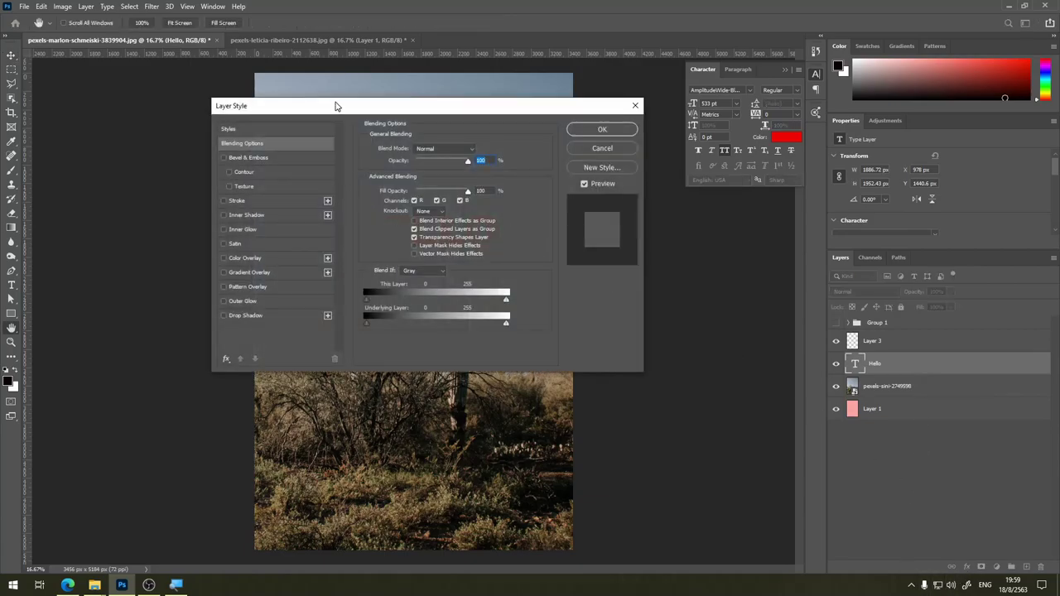
left_click(223, 317)
mouse_move(447, 113)
left_mouse_down()
mouse_move(747, 113)
mouse_move(714, 99)
left_mouse_up()
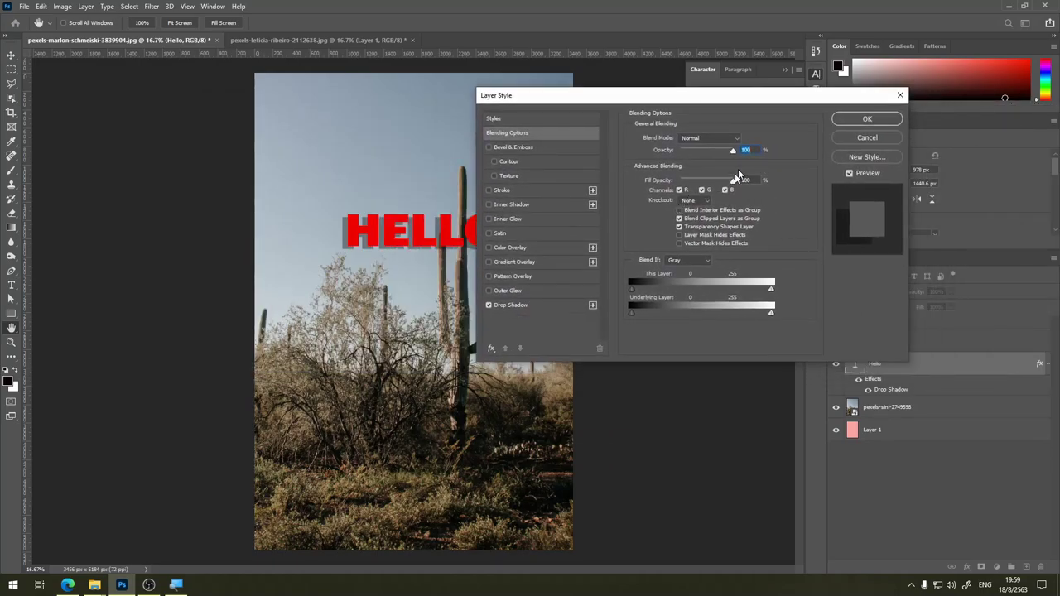
left_click(532, 308)
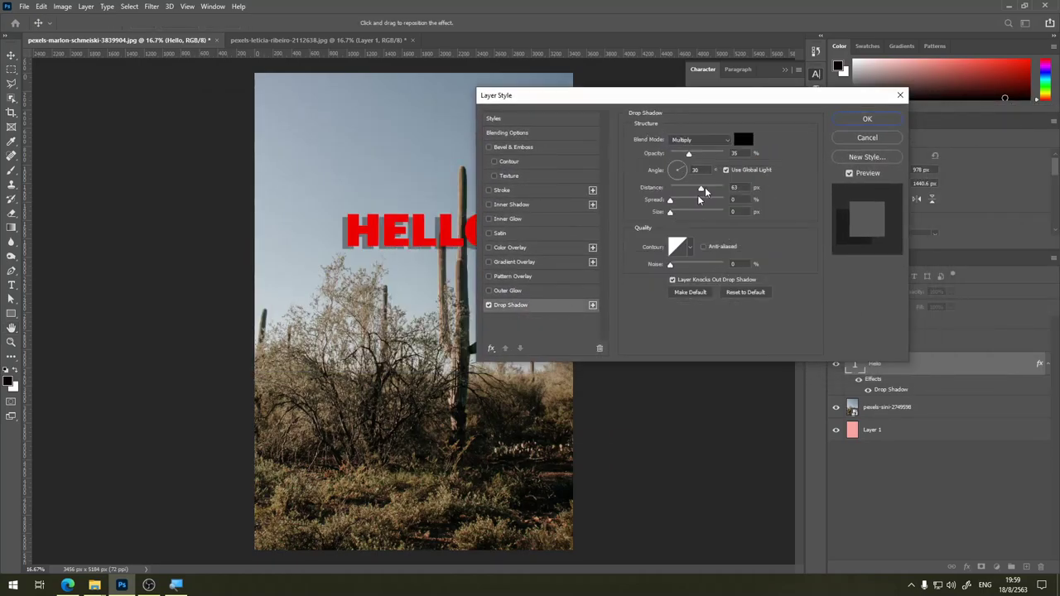
Step: Set the drop shadow to 77% opacity, apply it, and fade the Hello layer to 36%
left_click_drag(697, 155, 711, 155)
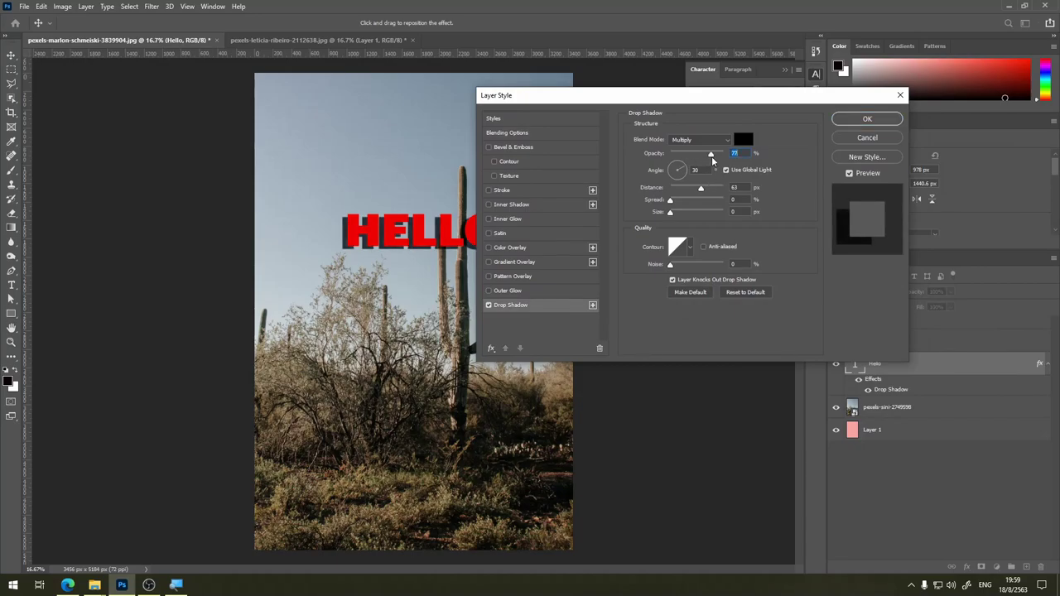
left_click_drag(677, 109, 705, 106)
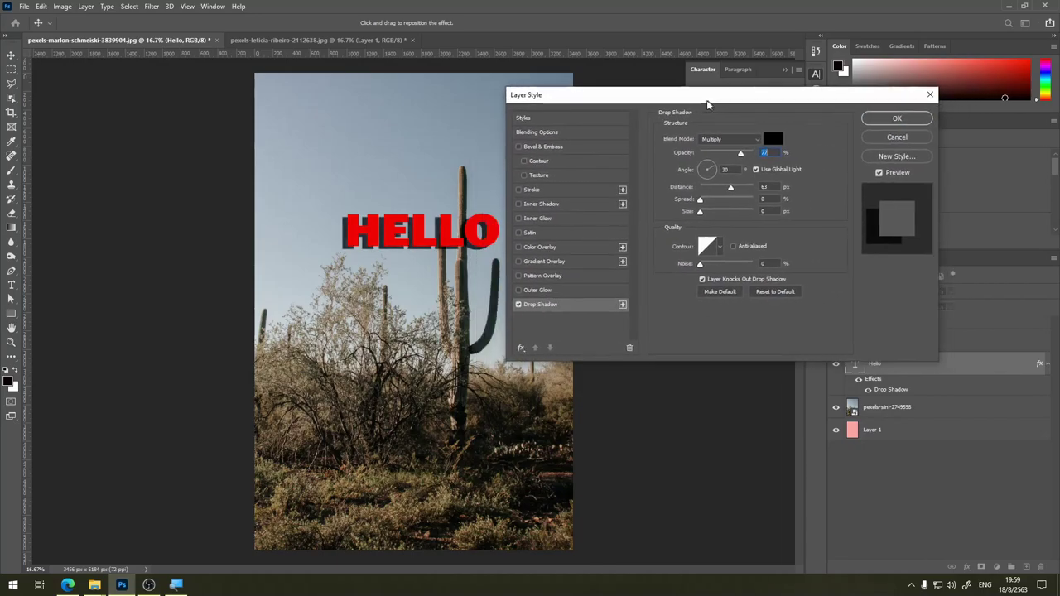
left_click(884, 118)
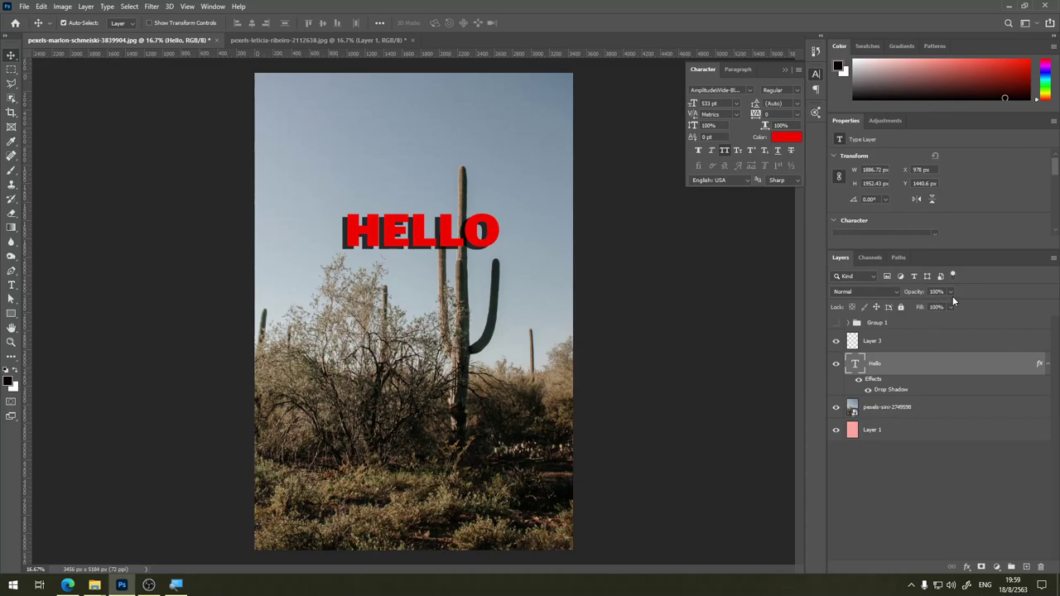
left_click_drag(951, 292, 919, 304)
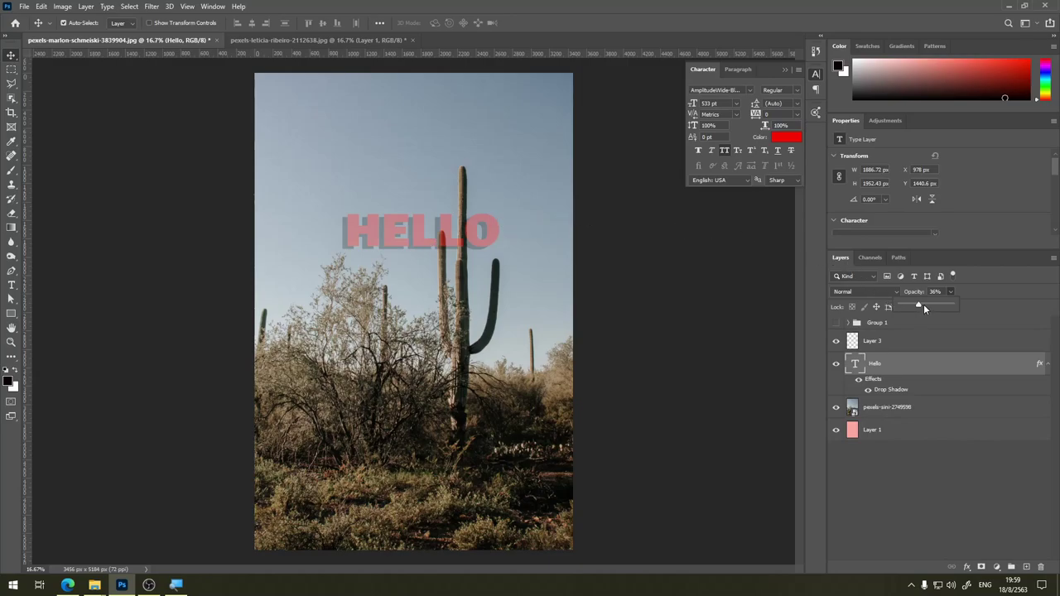
Step: Return Hello layer opacity to 100%, test fill at 0%, then restore fill to 100%
left_click_drag(977, 304, 978, 302)
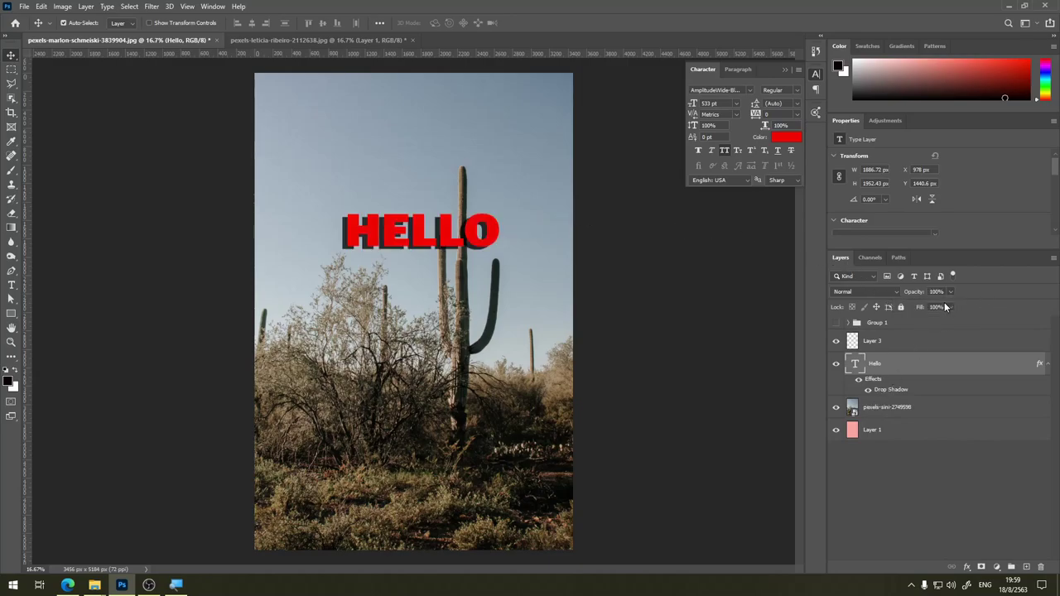
left_click(951, 307)
left_click_drag(926, 323, 896, 323)
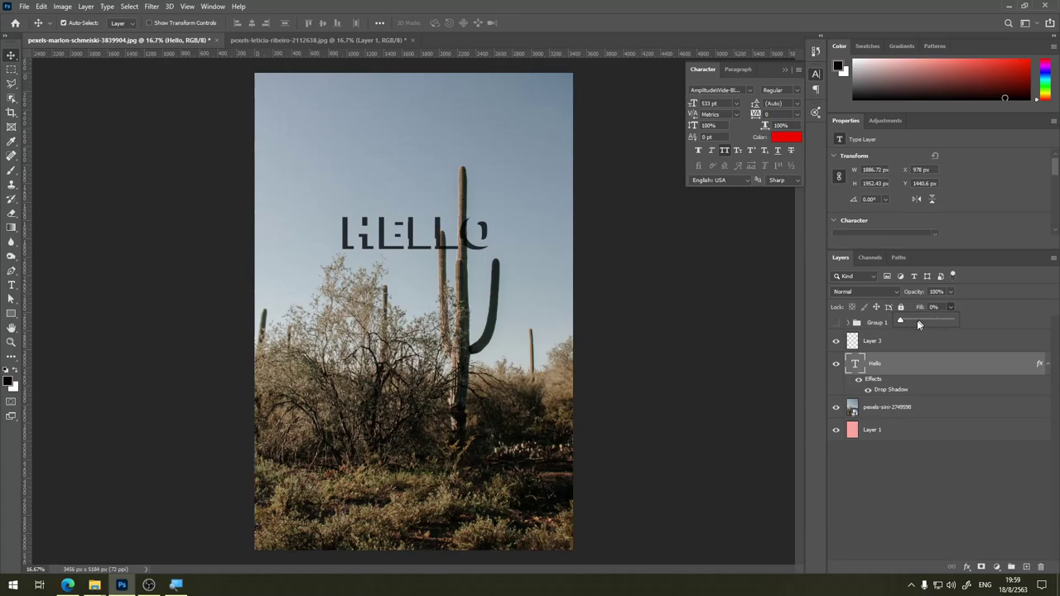
left_click_drag(905, 320, 992, 325)
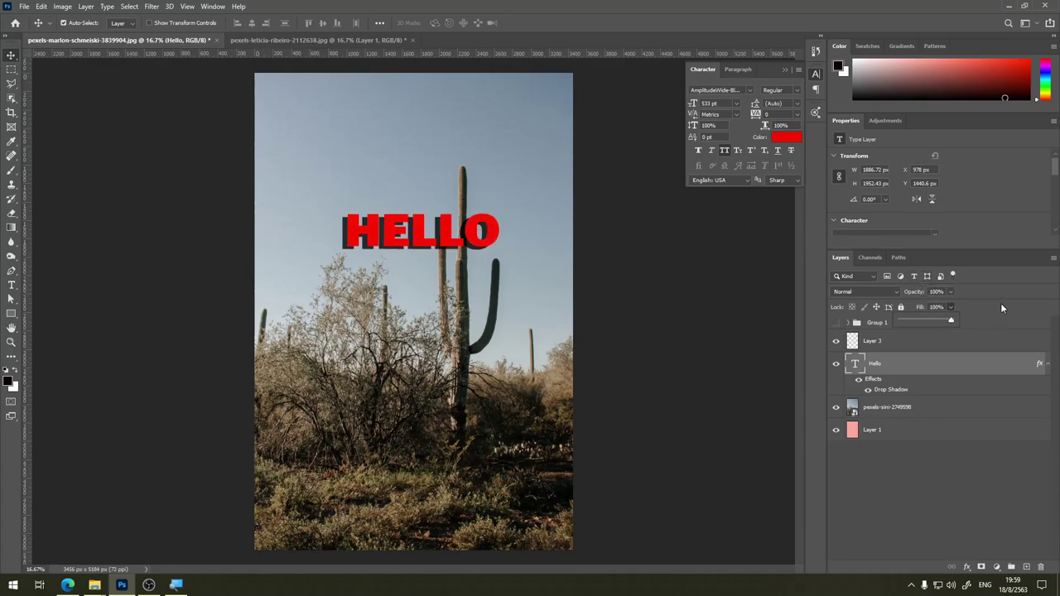
left_click(978, 311)
Step: Scale HELLO up to 675.34 pt, move it lower-left, and hide the Hello layer
key("ctrl+t")
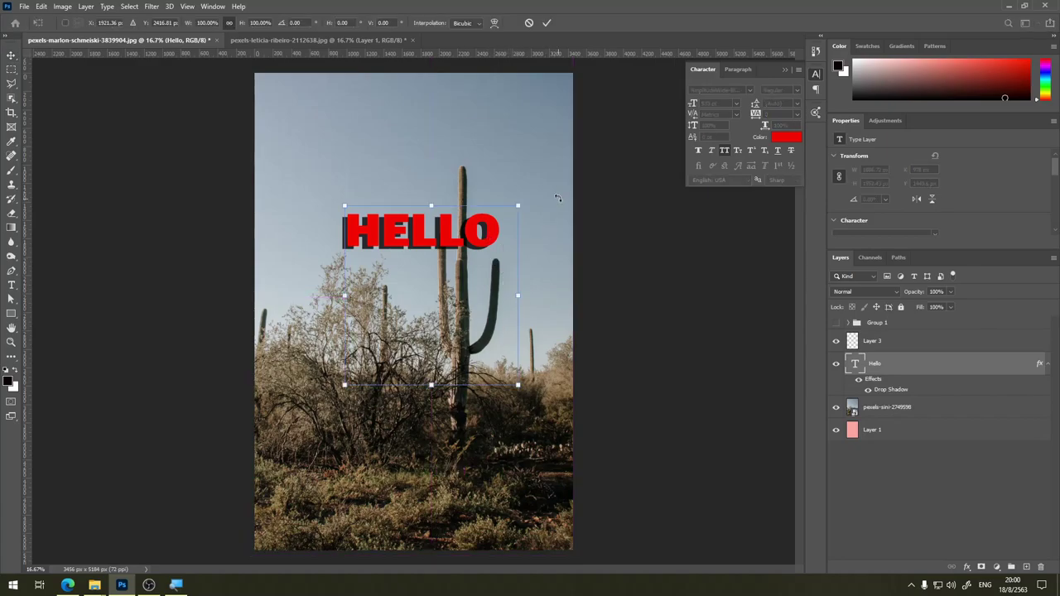
left_click_drag(518, 206, 611, 155)
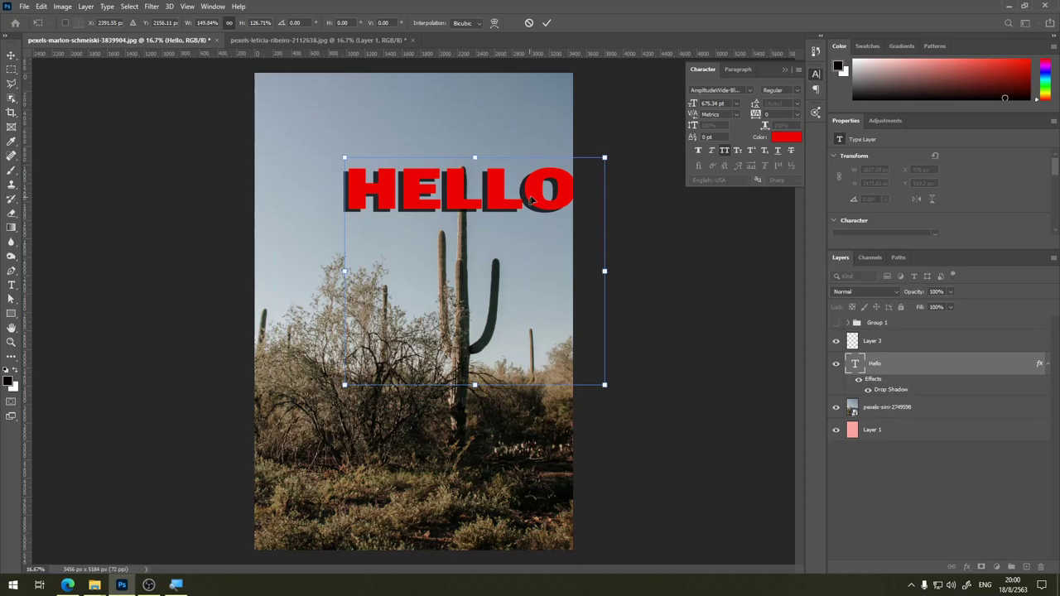
mouse_move(534, 203)
left_mouse_down()
mouse_move(475, 254)
mouse_move(485, 270)
left_mouse_up()
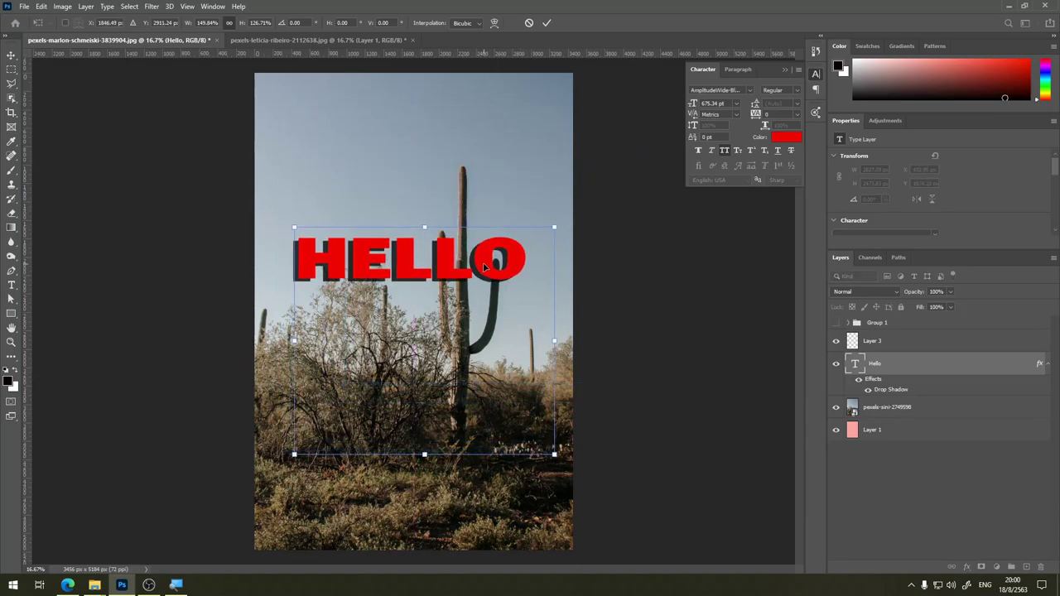
key("Return")
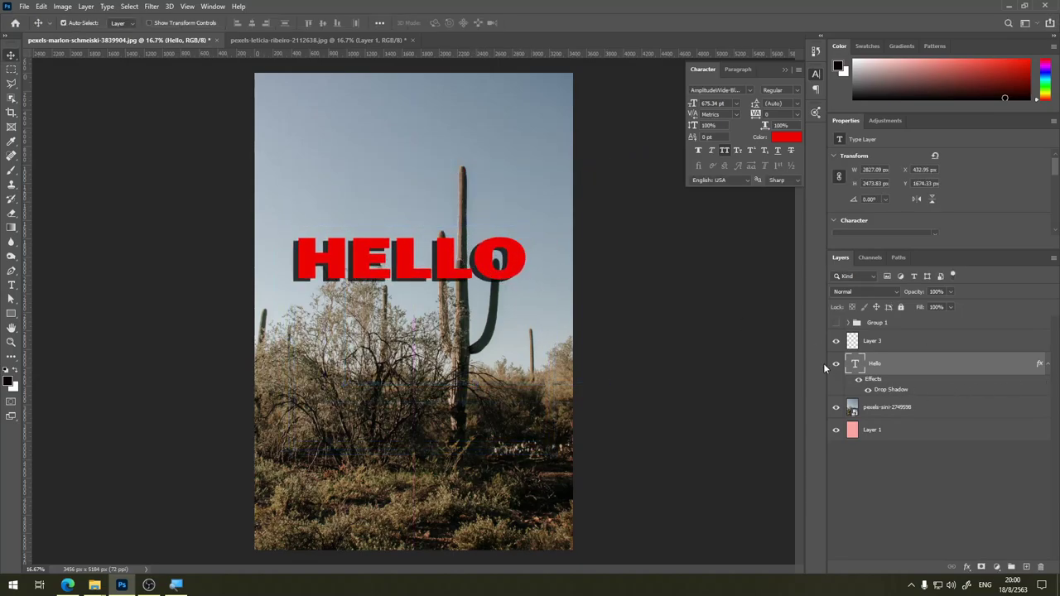
left_click(835, 365)
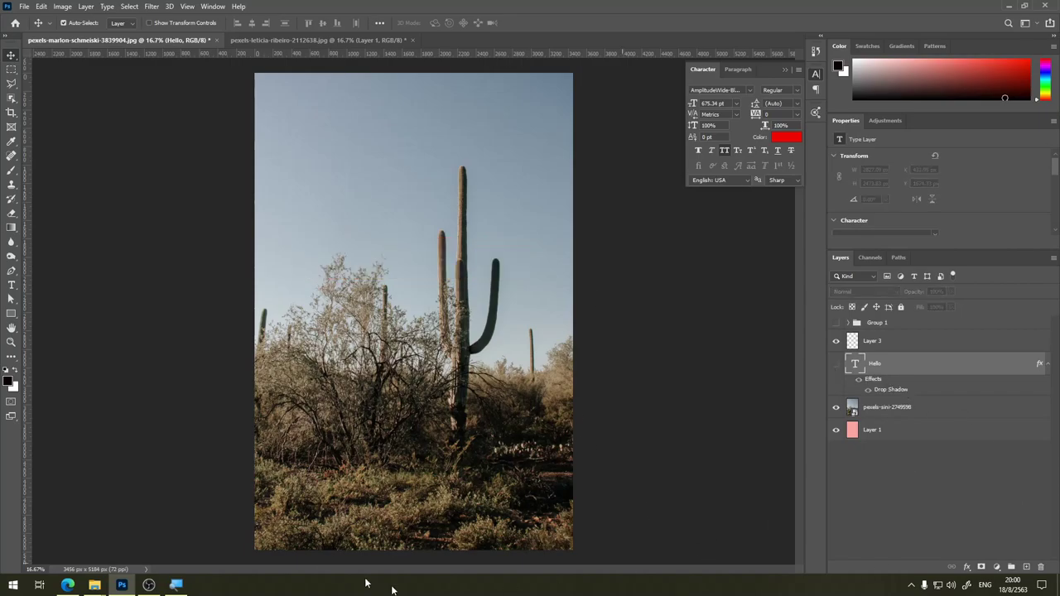
left_click(908, 342)
left_click(1053, 258)
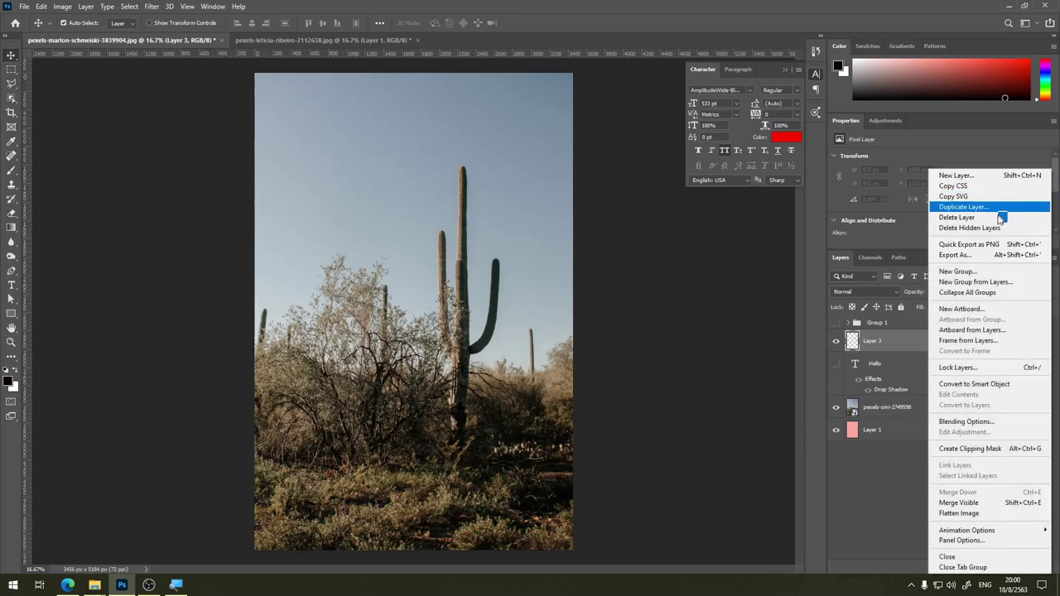
left_click(1057, 290)
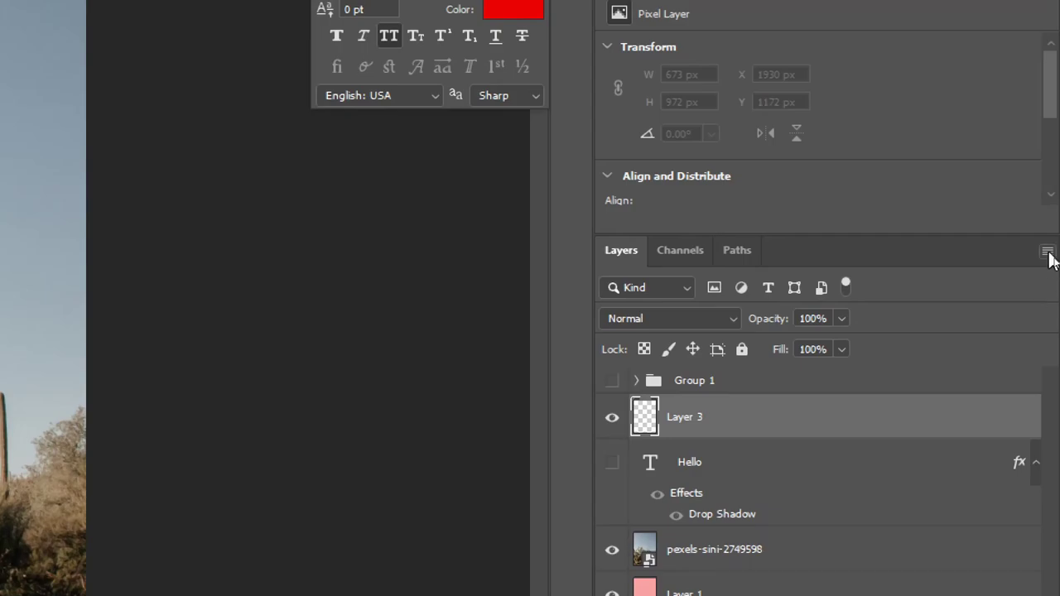
left_click(1047, 251)
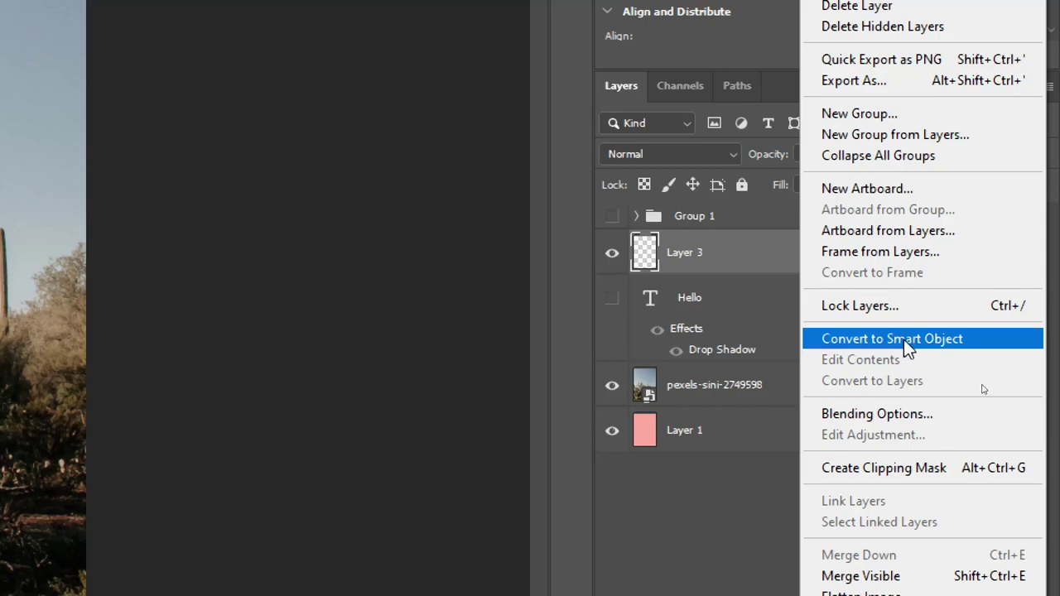
left_click(701, 258)
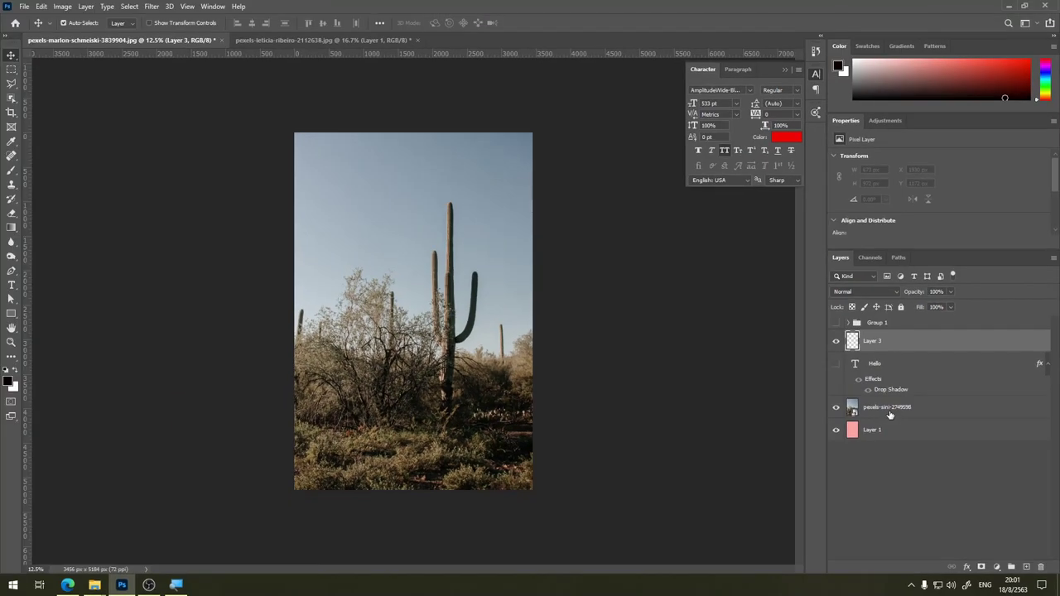
key("ctrl+0")
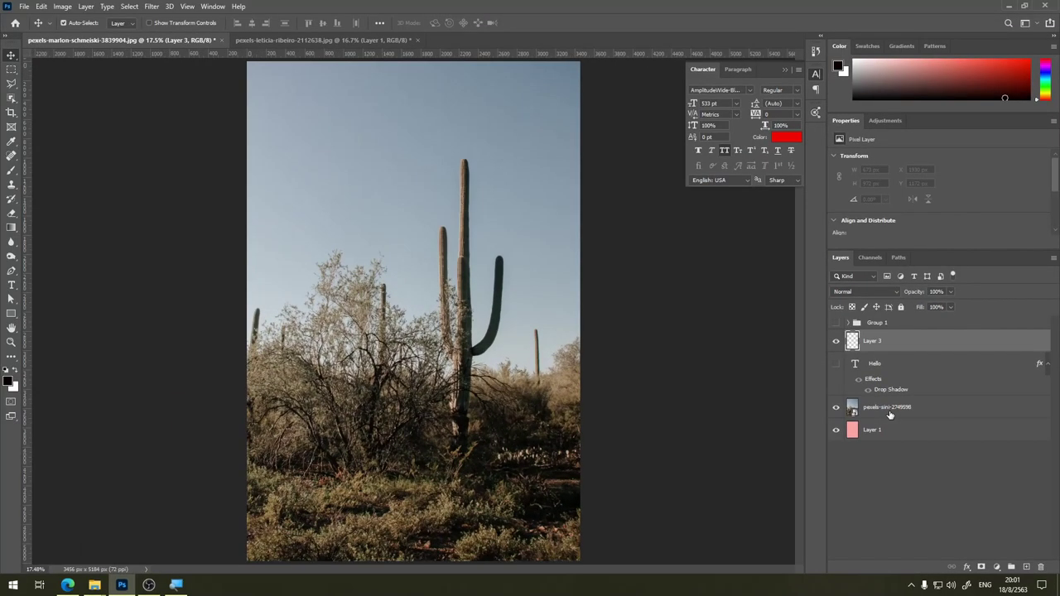
Step: Duplicate the pexels-sini-2749598 photo layer with Ctrl+J
left_click(890, 414)
right_click(891, 412)
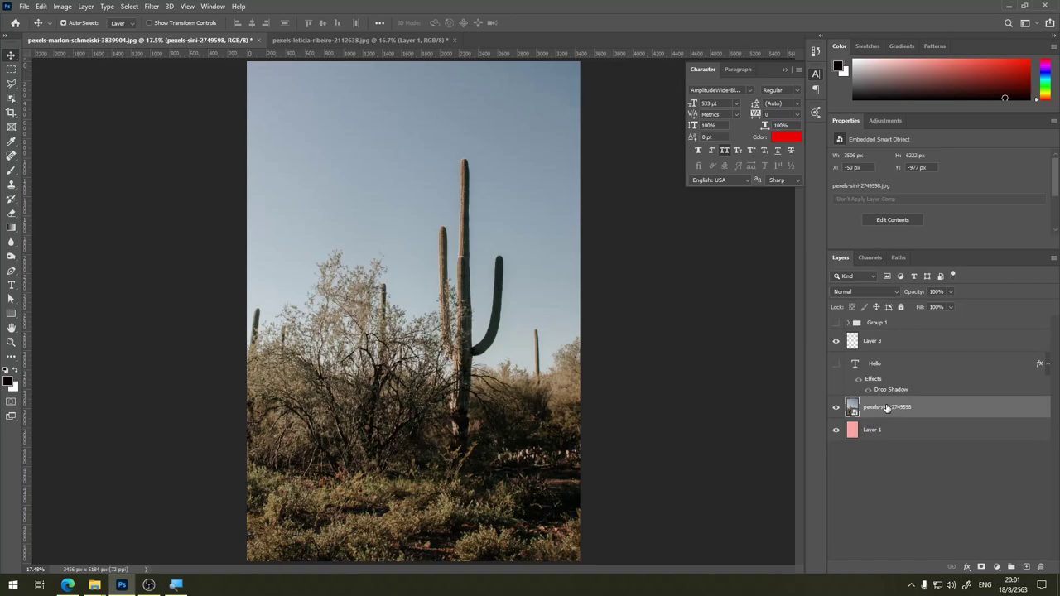
right_click(887, 409)
left_click(883, 411)
key("ctrl+j")
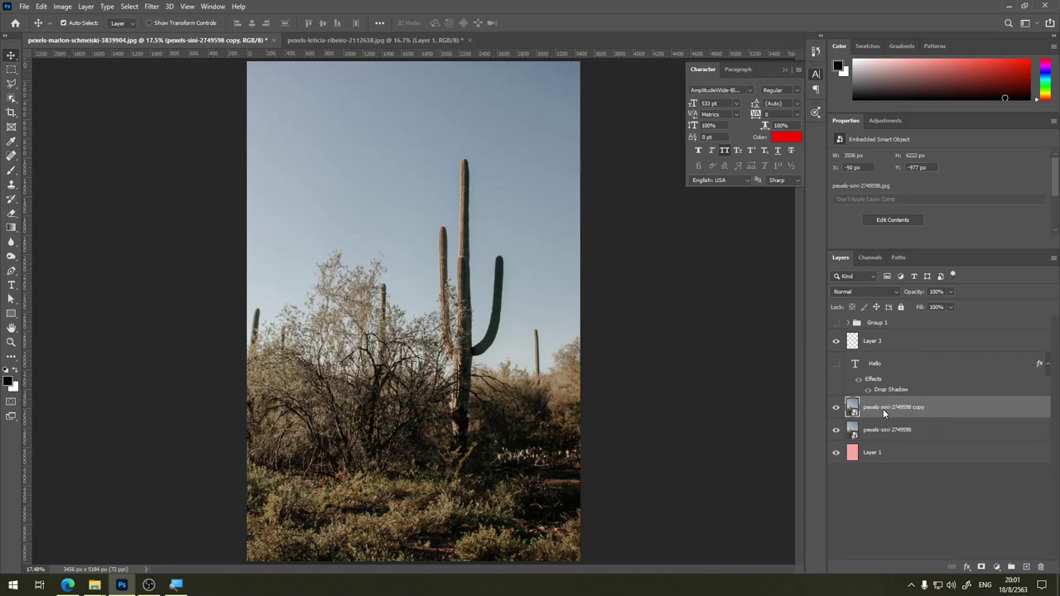
Step: Rasterize the pexels-sini-2749598 copy into an ordinary pixel layer
right_click(884, 410)
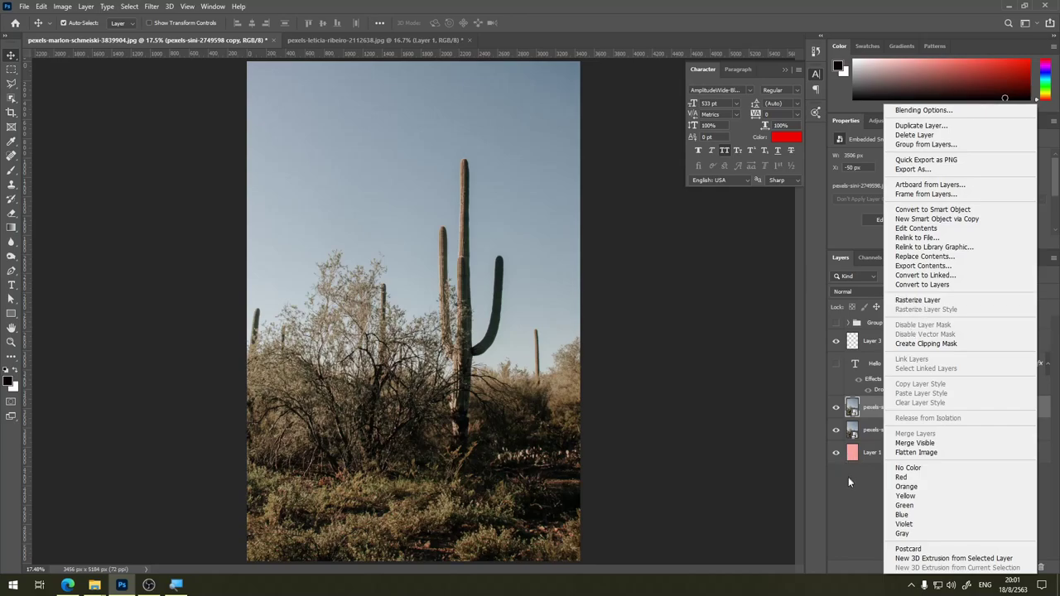
left_click(876, 442)
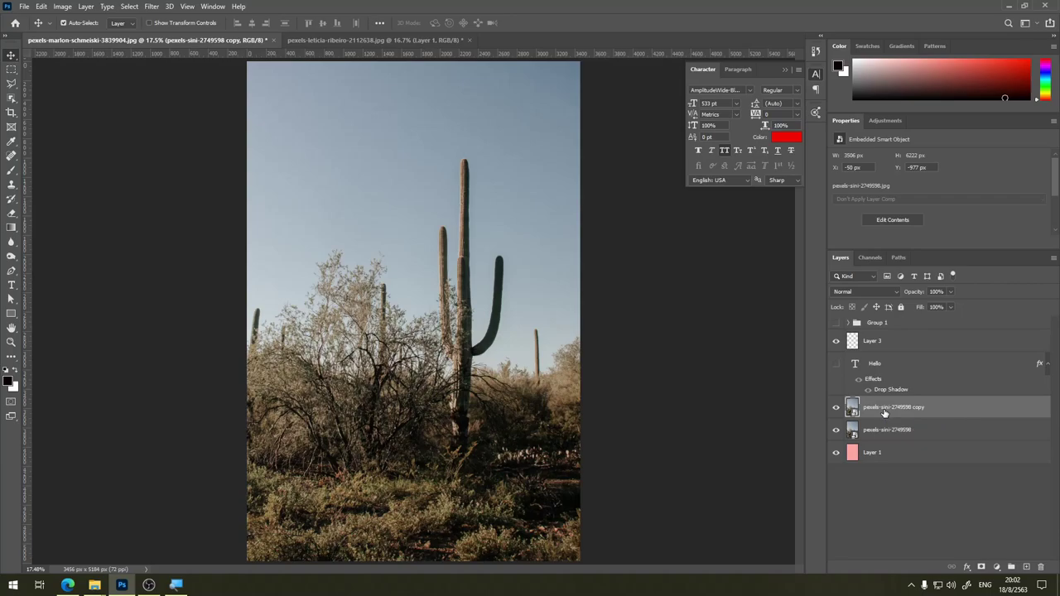
right_click(885, 411)
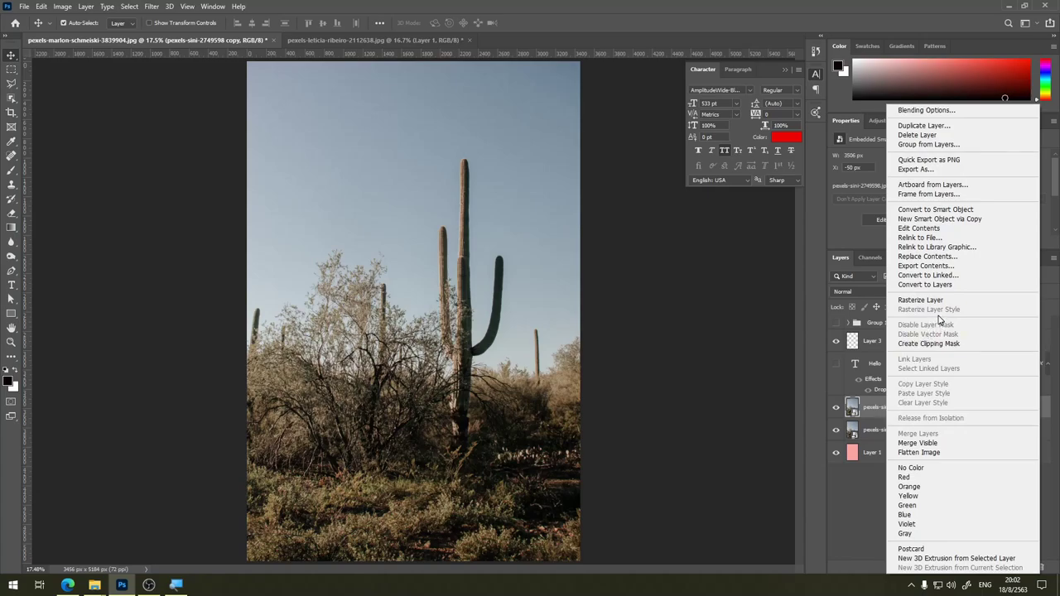
left_click(941, 301)
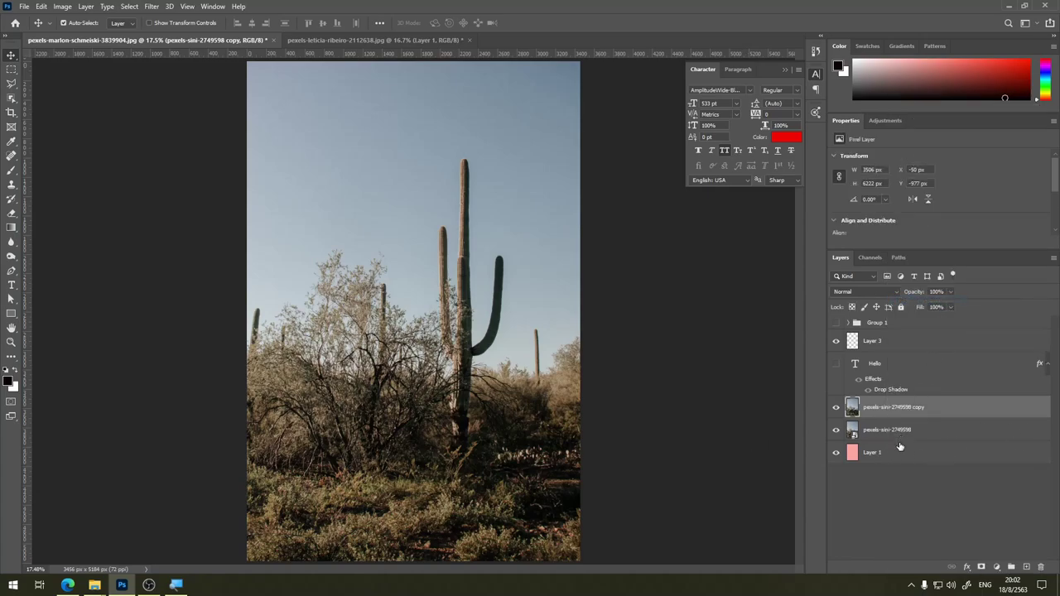
left_click(66, 7)
mouse_move(79, 35)
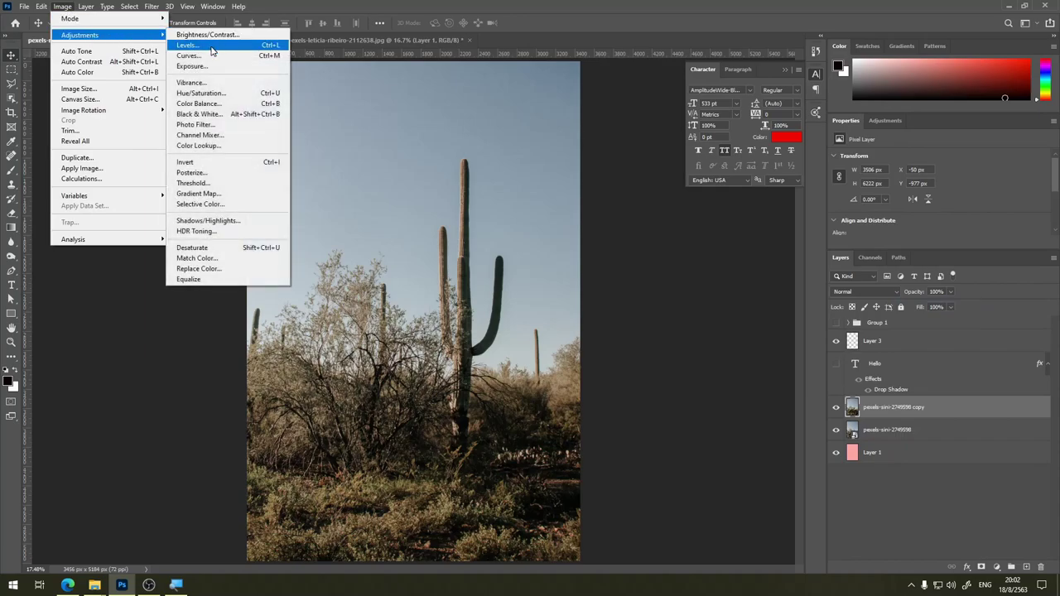
Step: Apply Levels with black input 99 to the copy, undo it, and hide the copy layer
left_click(208, 46)
left_click_drag(424, 237, 480, 237)
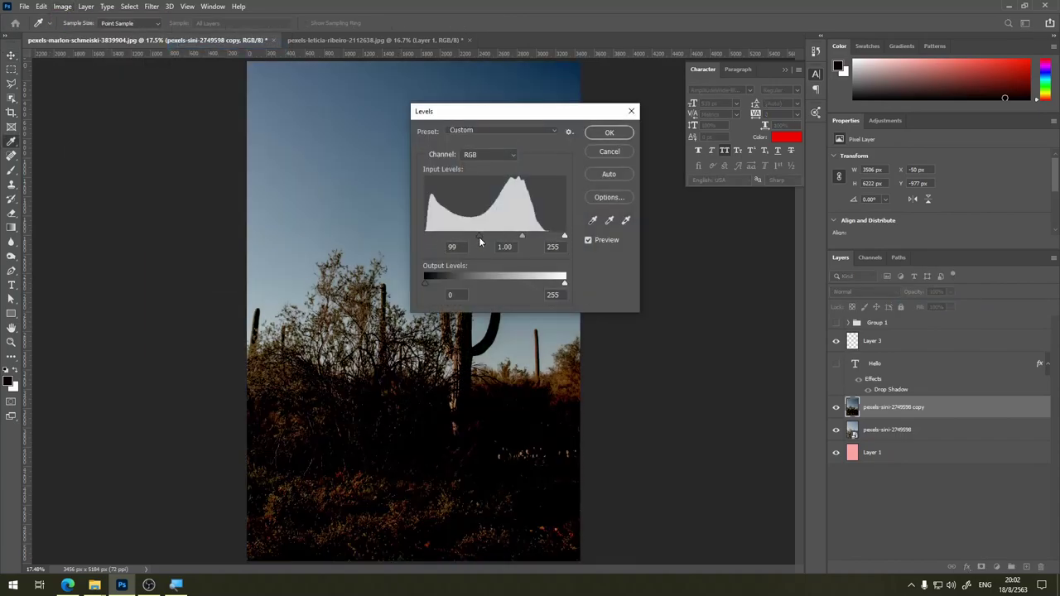
left_click(608, 133)
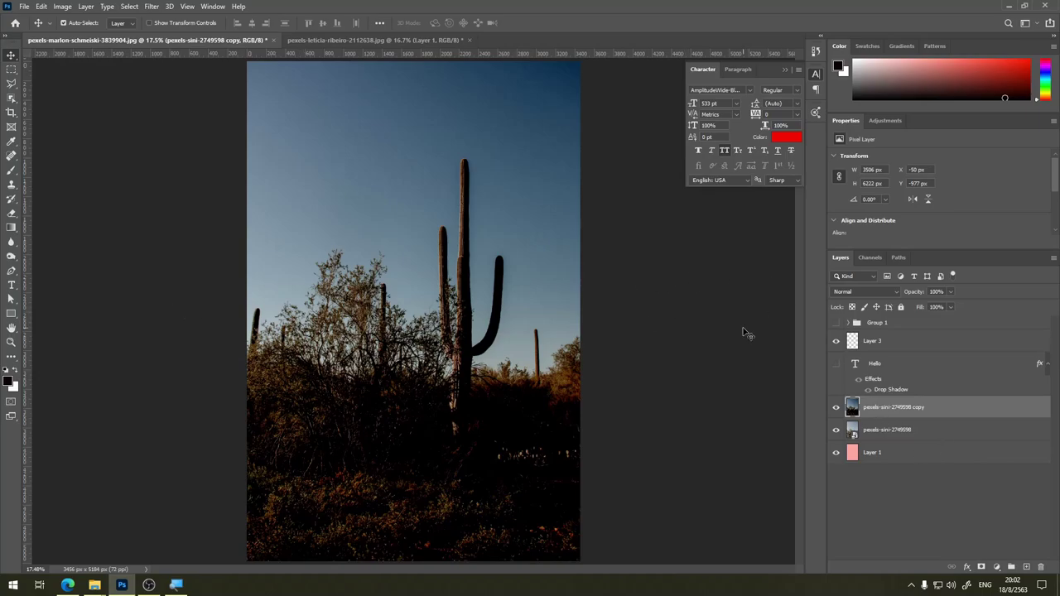
key("ctrl+z")
left_click(897, 432)
left_click(836, 408)
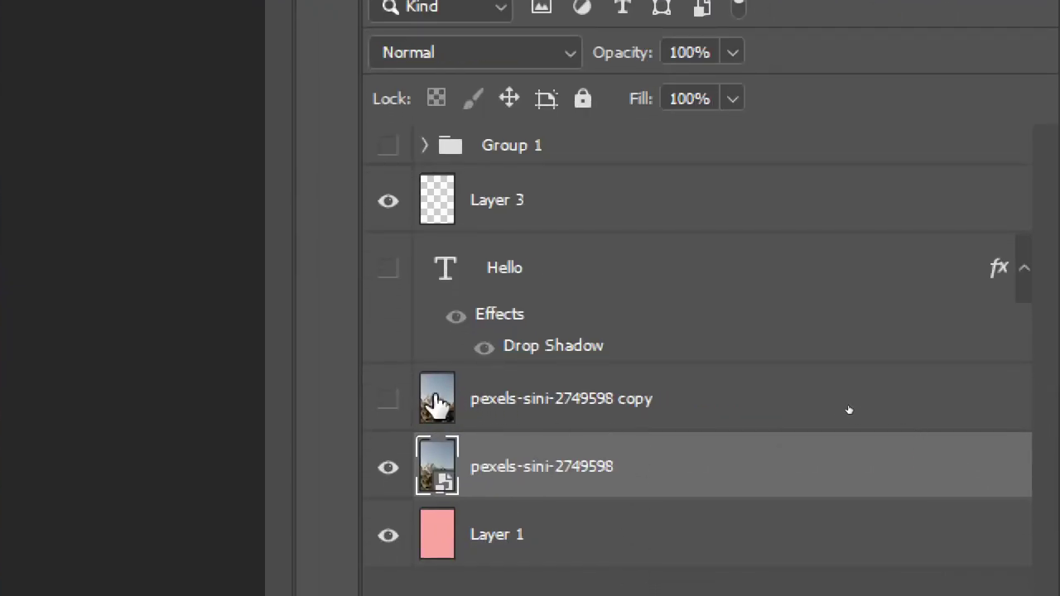
Step: Show the pexels-sini-2749598 copy layer again and convert it to a smart object
left_click(388, 400)
left_click(525, 406)
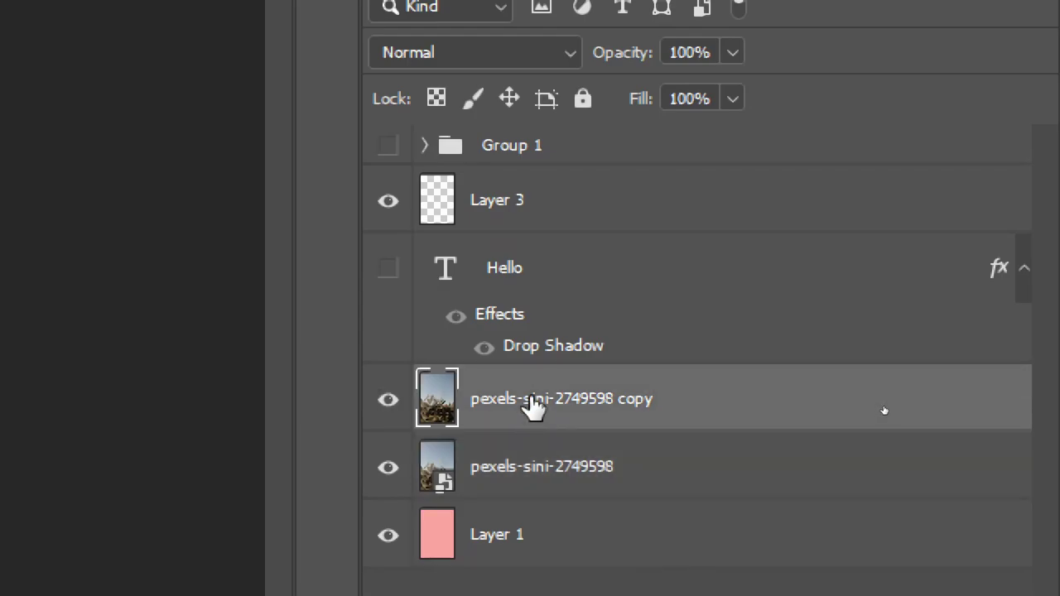
right_click(532, 408)
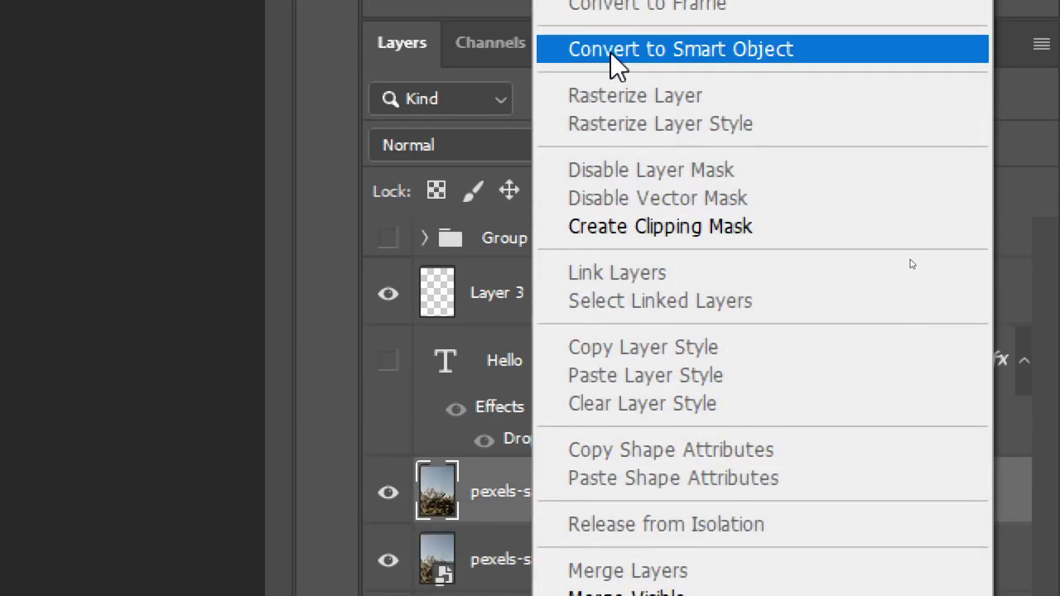
left_click(633, 73)
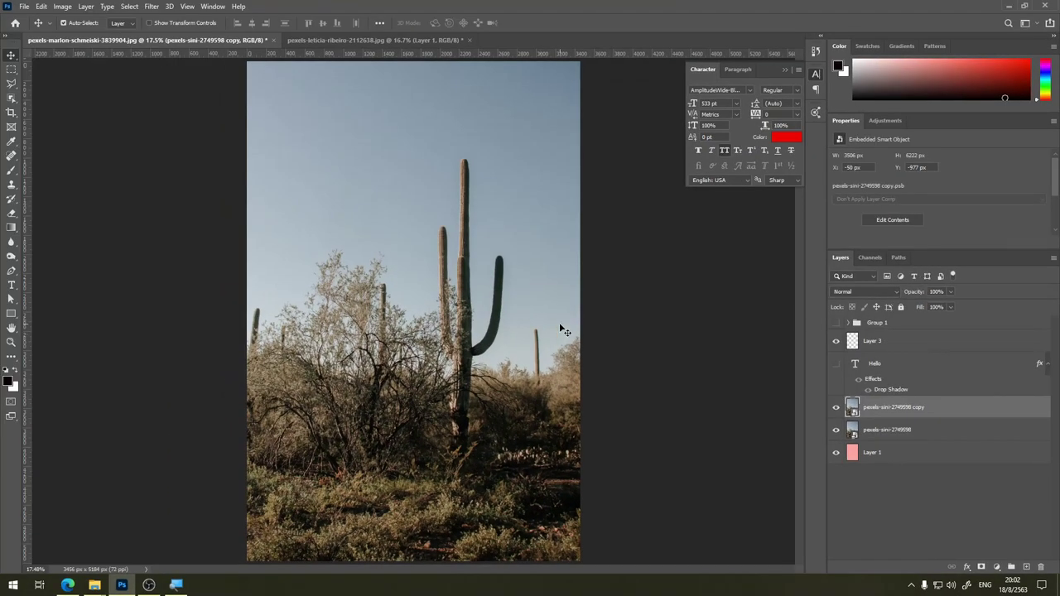
left_click(68, 8)
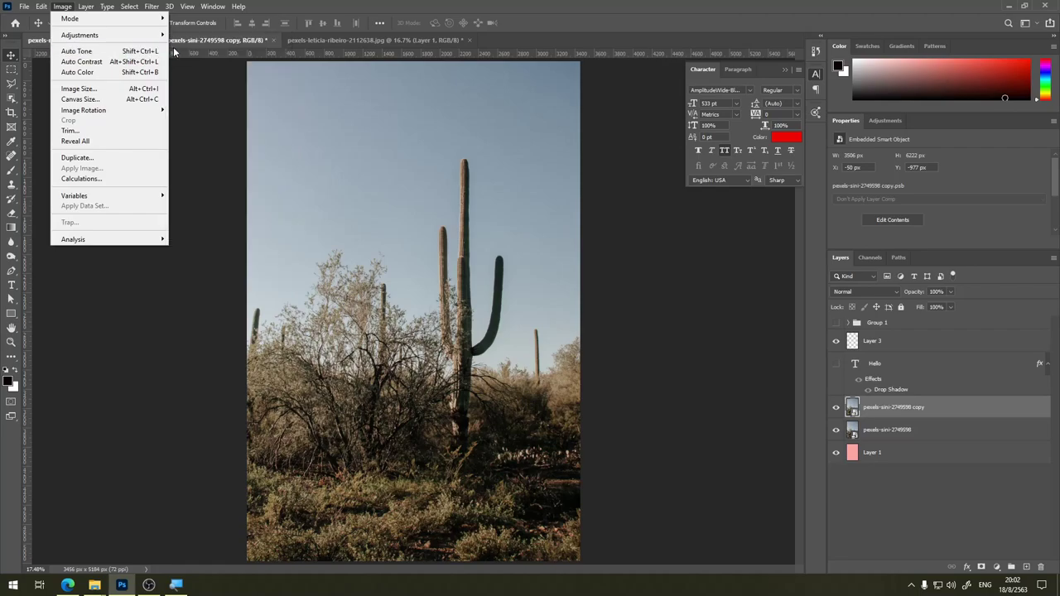
Step: Add a Levels smart filter that raises the black point to darken the cactus copy
mouse_move(80, 35)
left_click(195, 46)
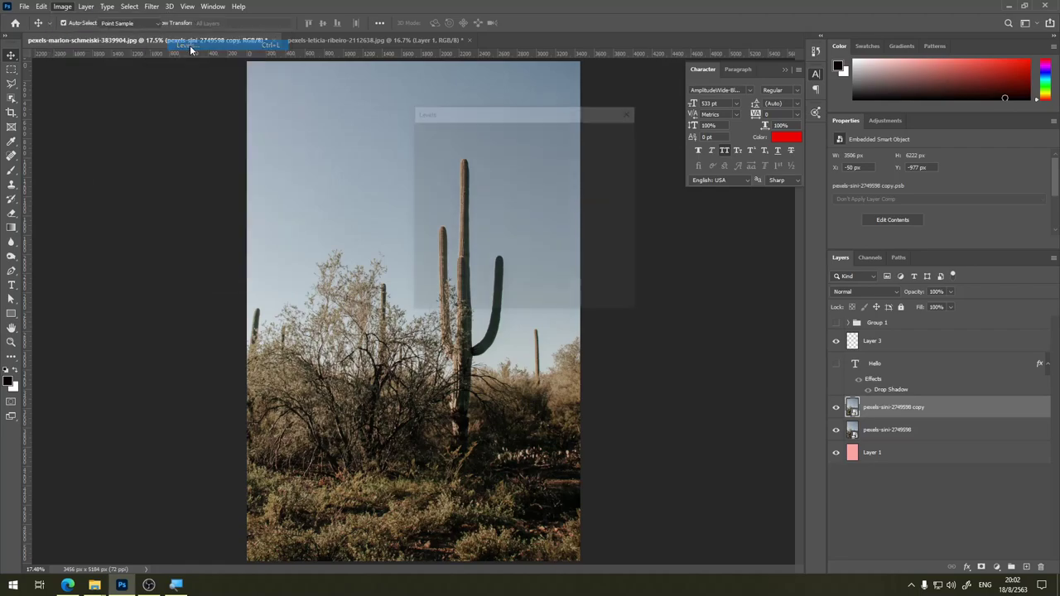
left_click_drag(425, 235, 477, 235)
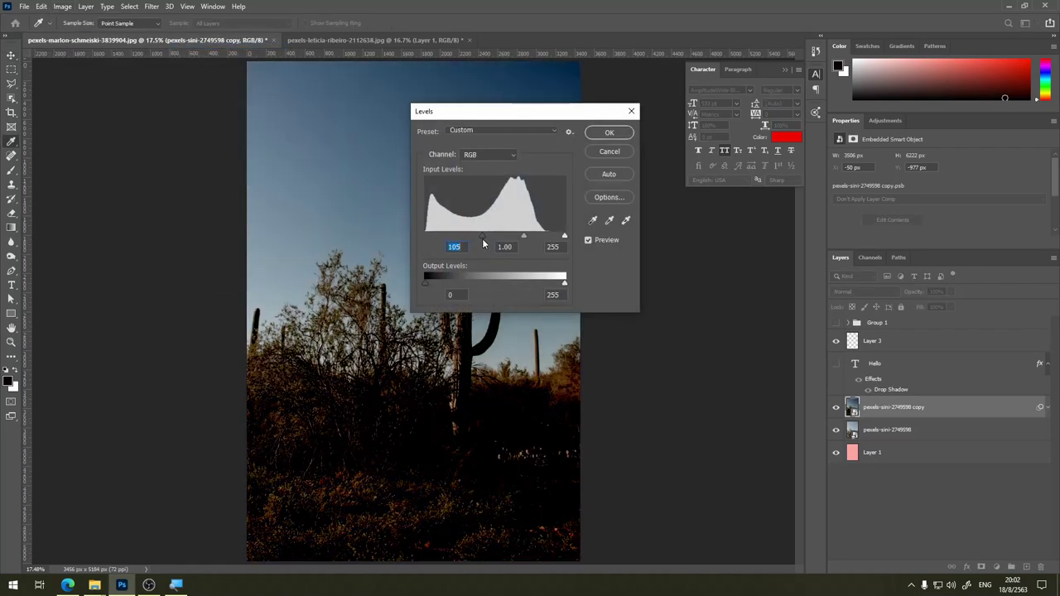
left_click(610, 133)
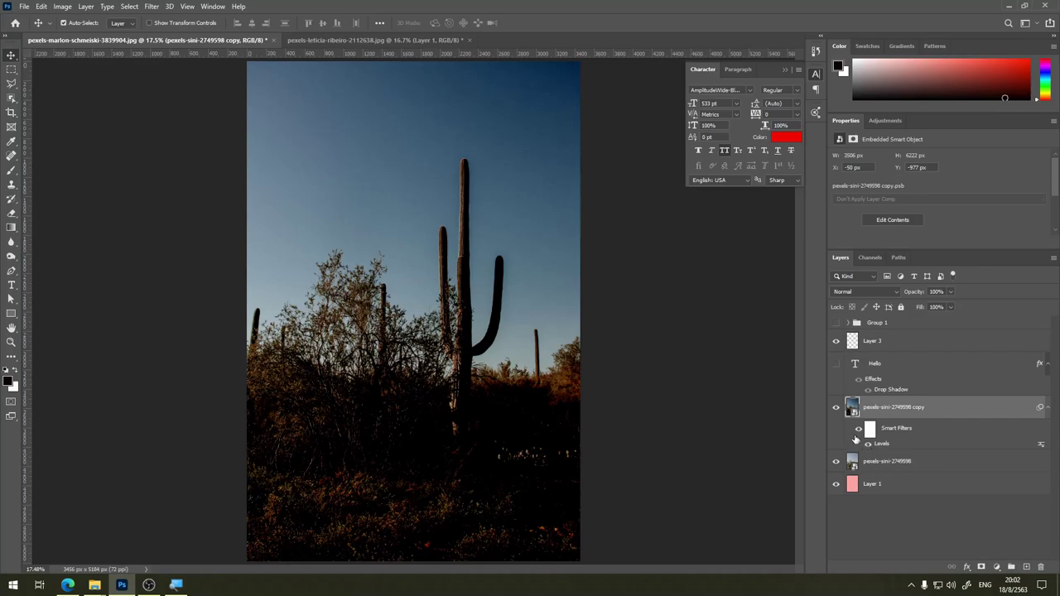
Step: Toggle the Levels filter to compare, reopen it, try black point 57, and cancel
left_click(858, 429)
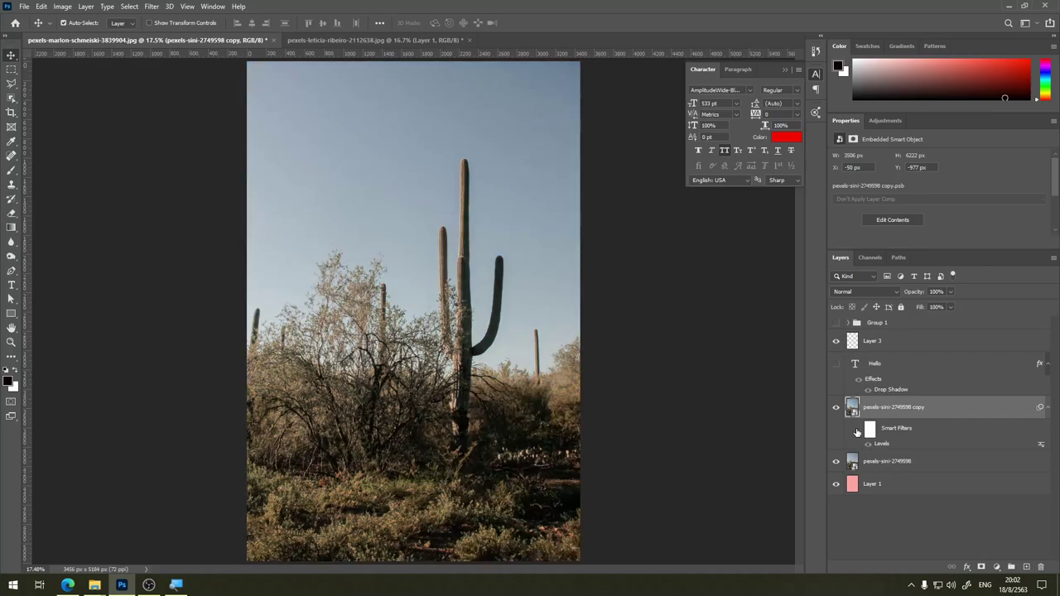
left_click(858, 429)
left_click(858, 430)
left_click(858, 431)
double_click(882, 445)
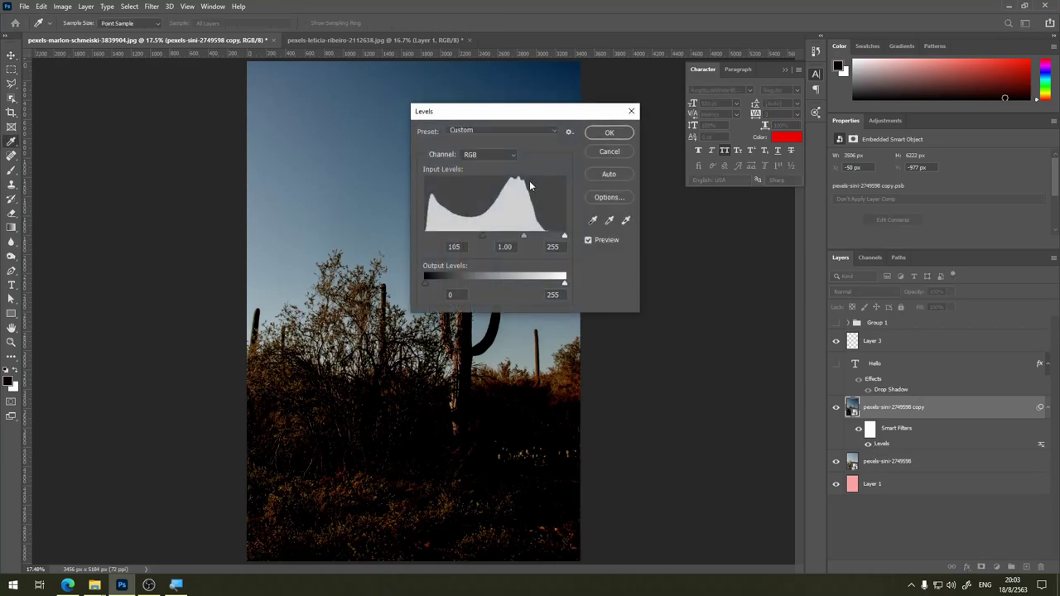
left_click_drag(484, 238, 456, 235)
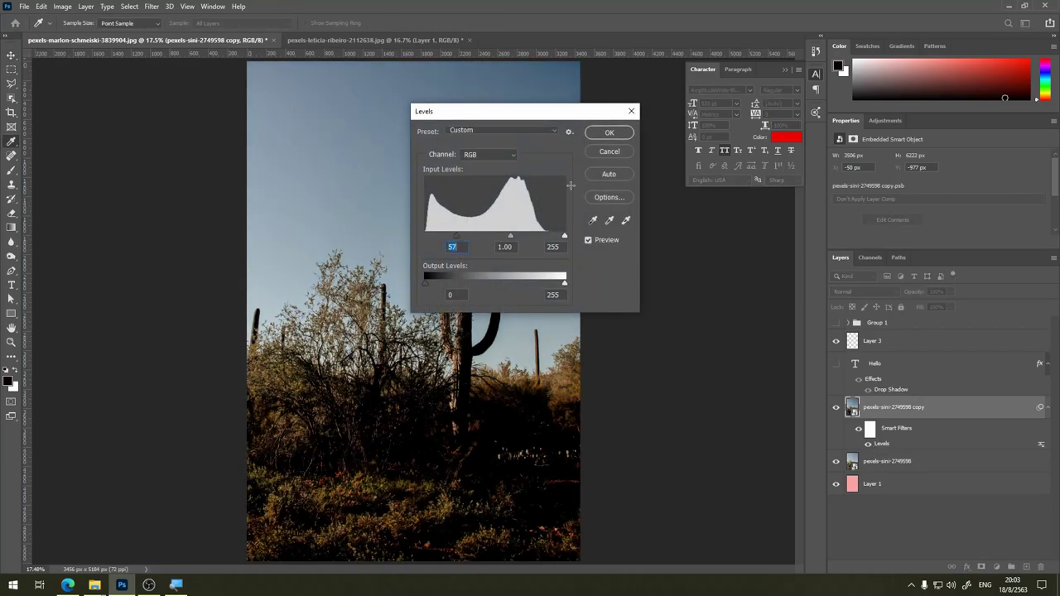
left_click(609, 152)
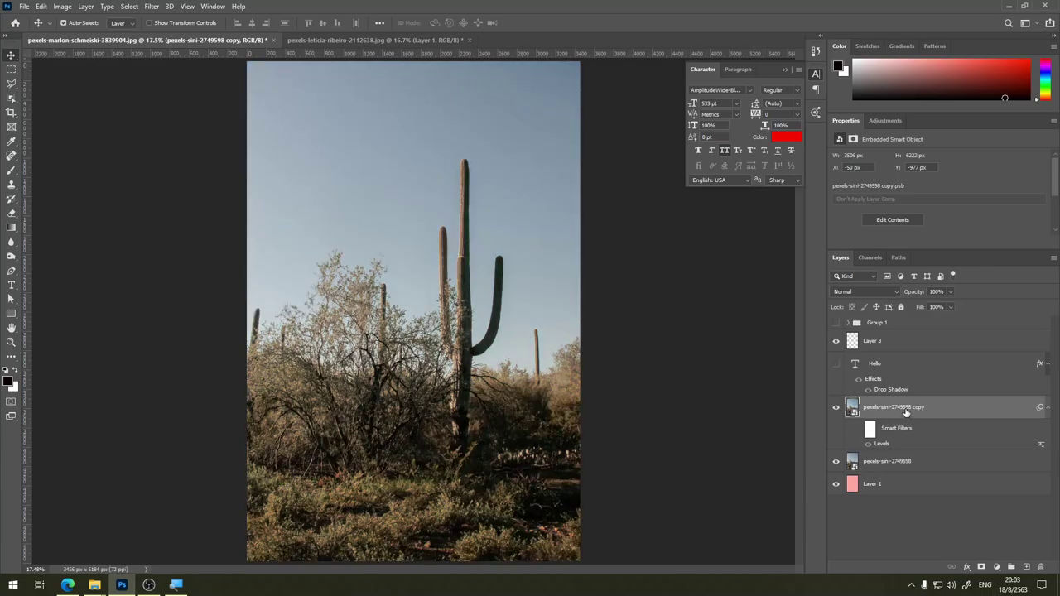
Step: Rasterize the cactus copy layer and check its blending options without changes
right_click(906, 412)
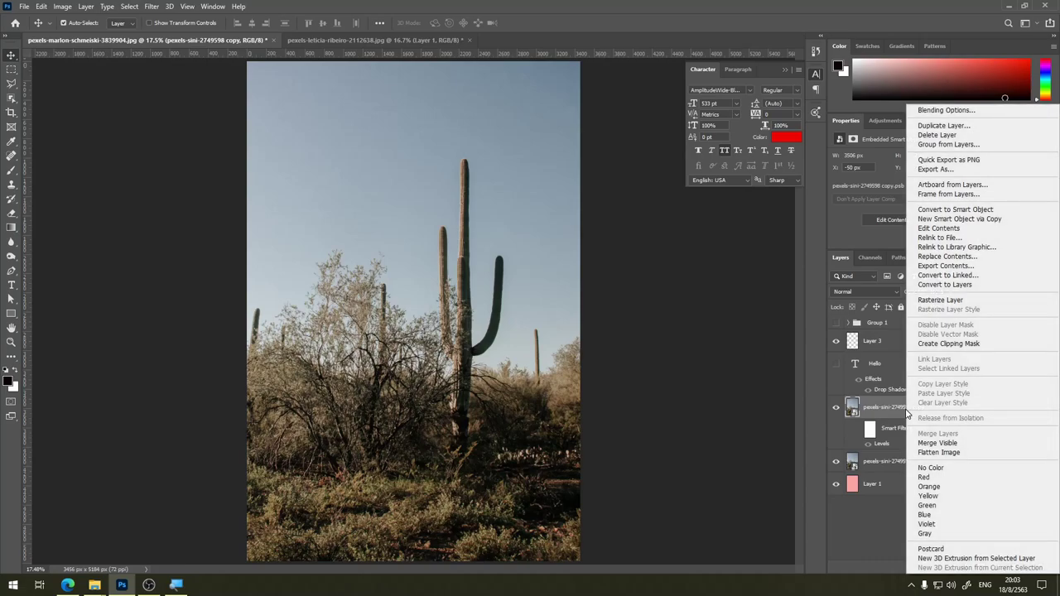
left_click(941, 300)
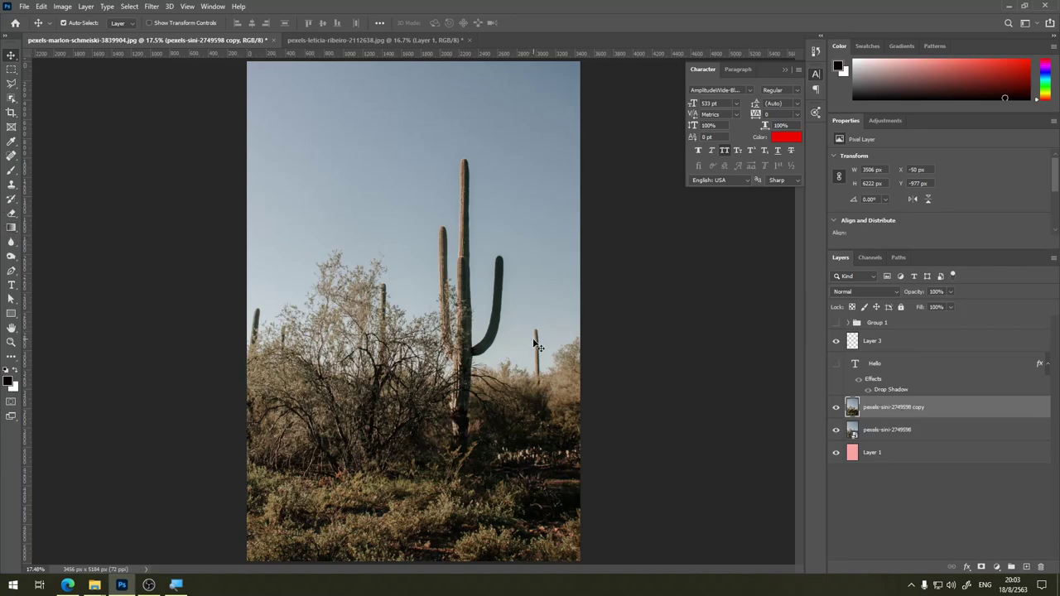
left_click(1054, 260)
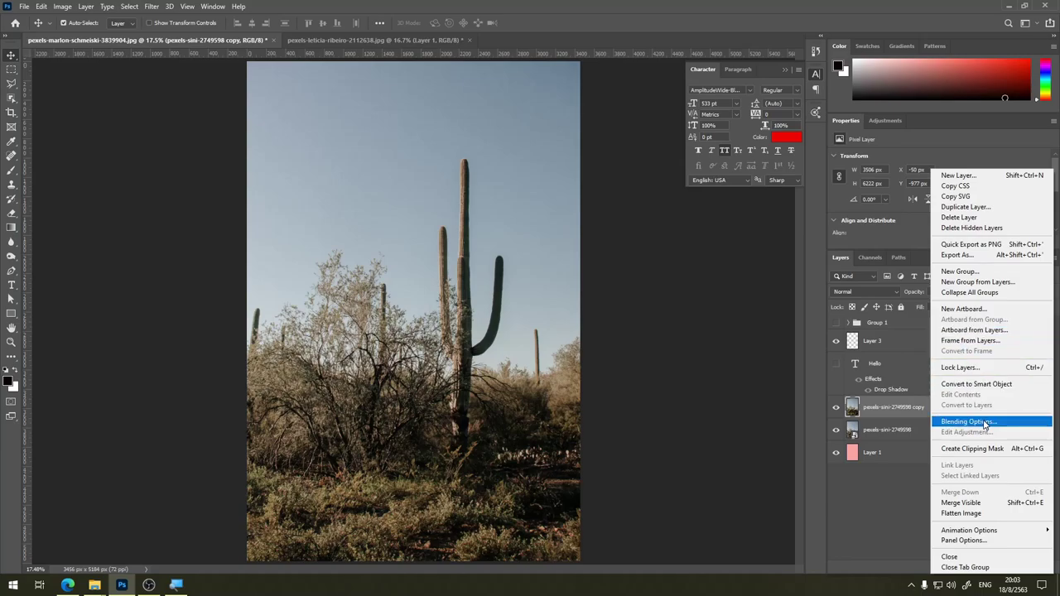
left_click(986, 424)
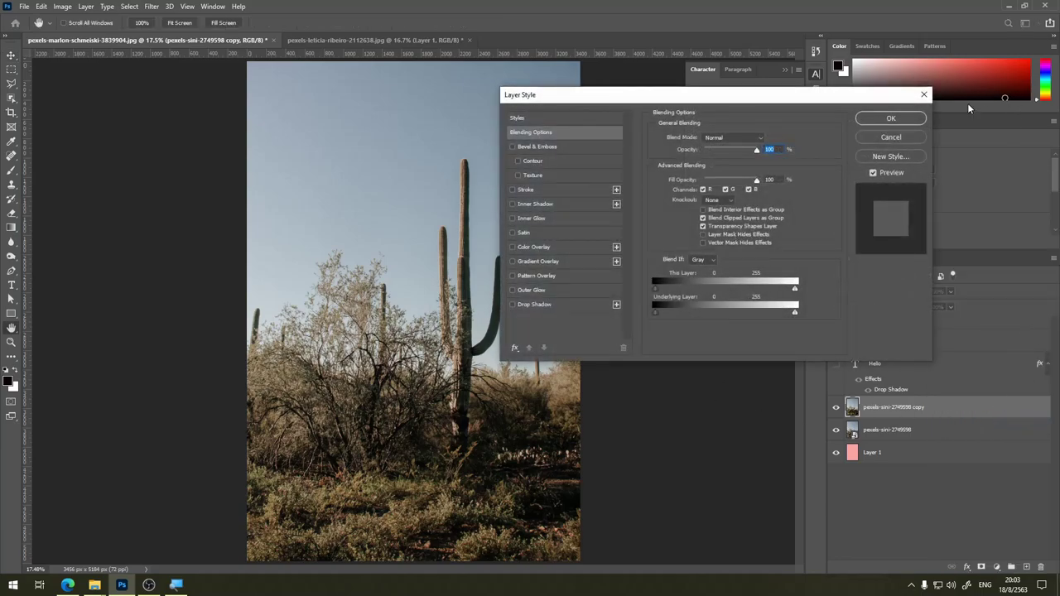
left_click(907, 138)
left_click(1055, 257)
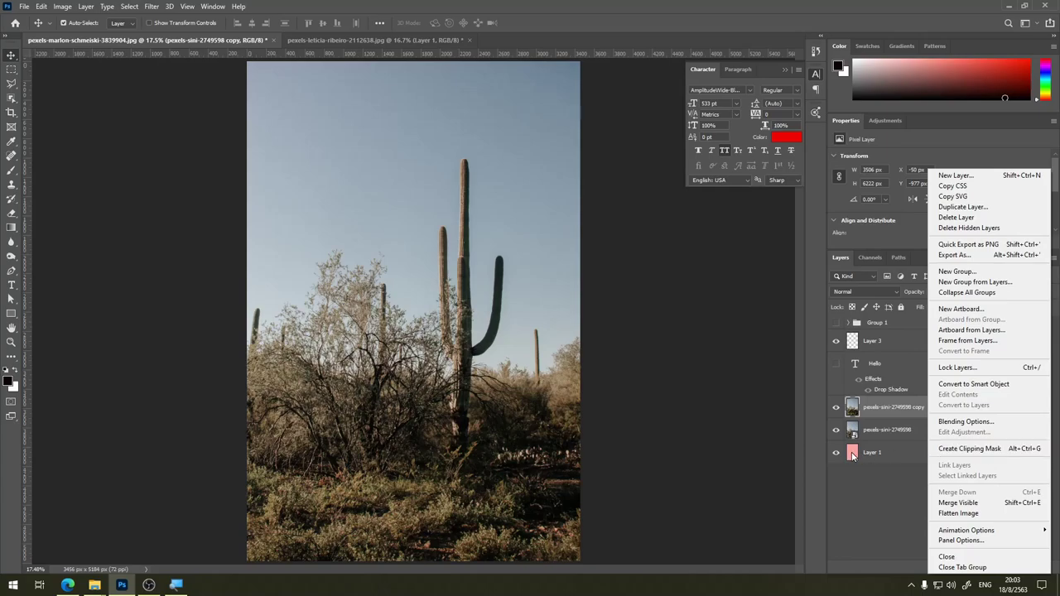
left_click(838, 411)
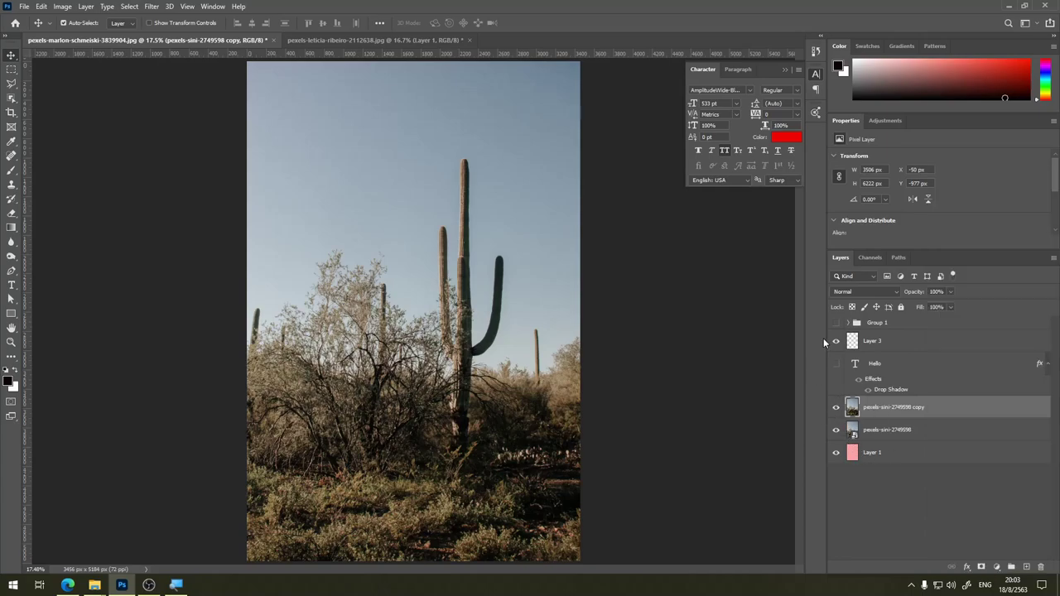
Step: Show Group 1, move the copy above it, hide the original, and clip the copy to Group 1
left_click(835, 322)
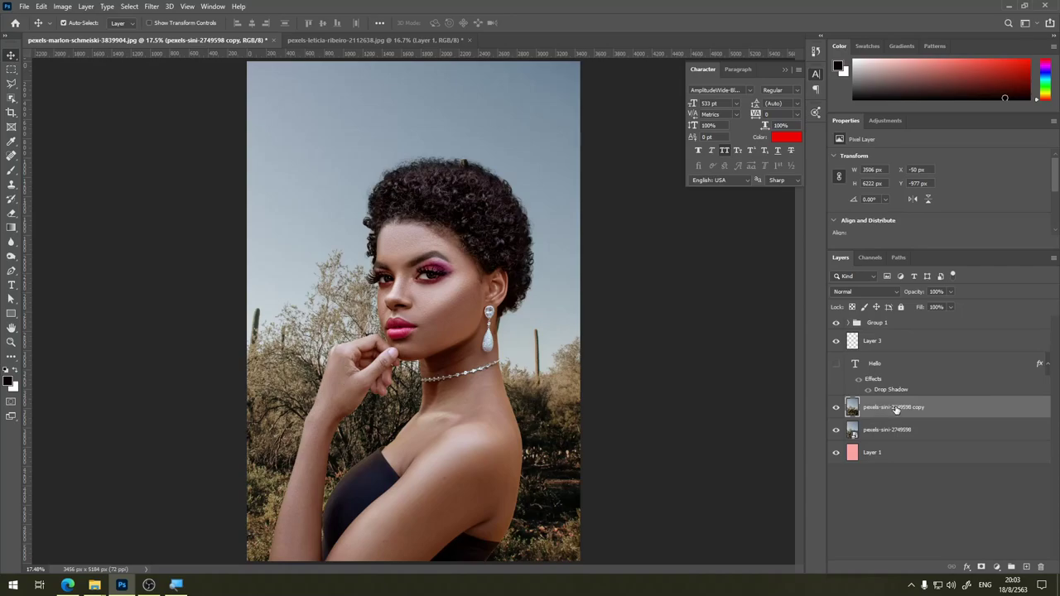
left_click_drag(896, 410, 887, 323)
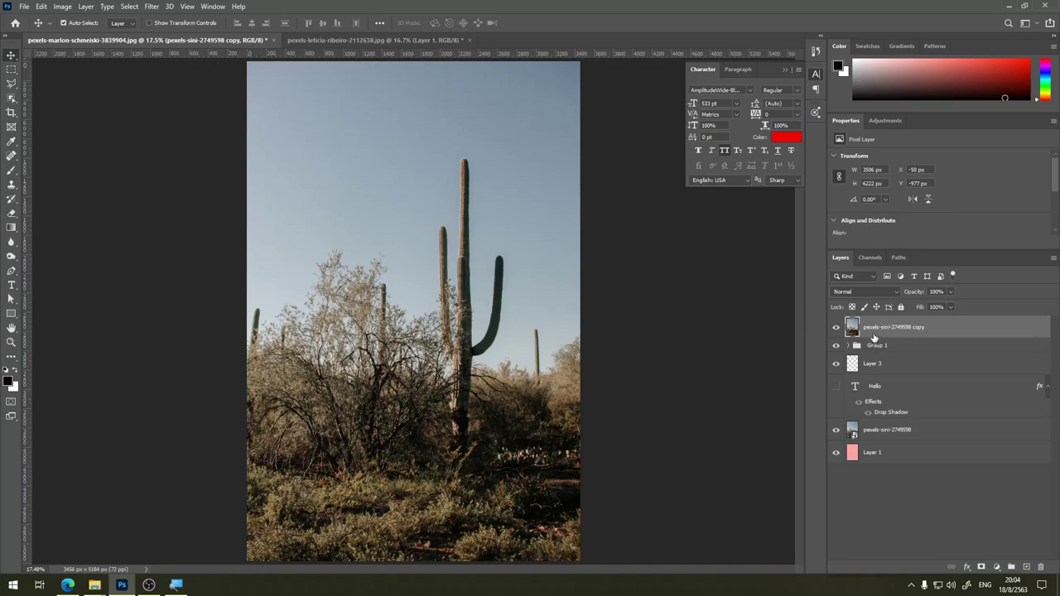
left_click(836, 327)
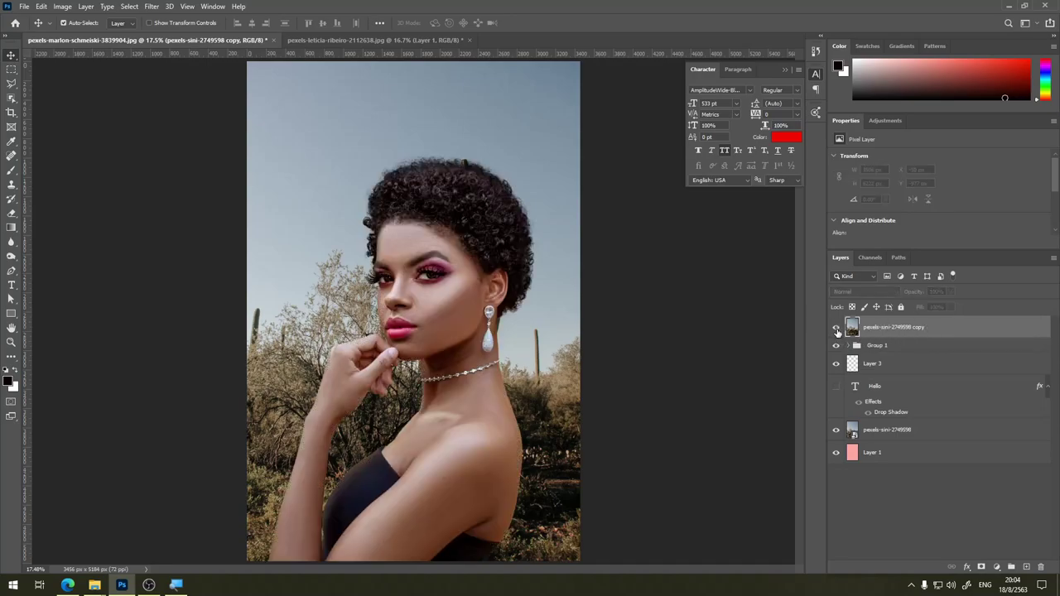
left_click(836, 327)
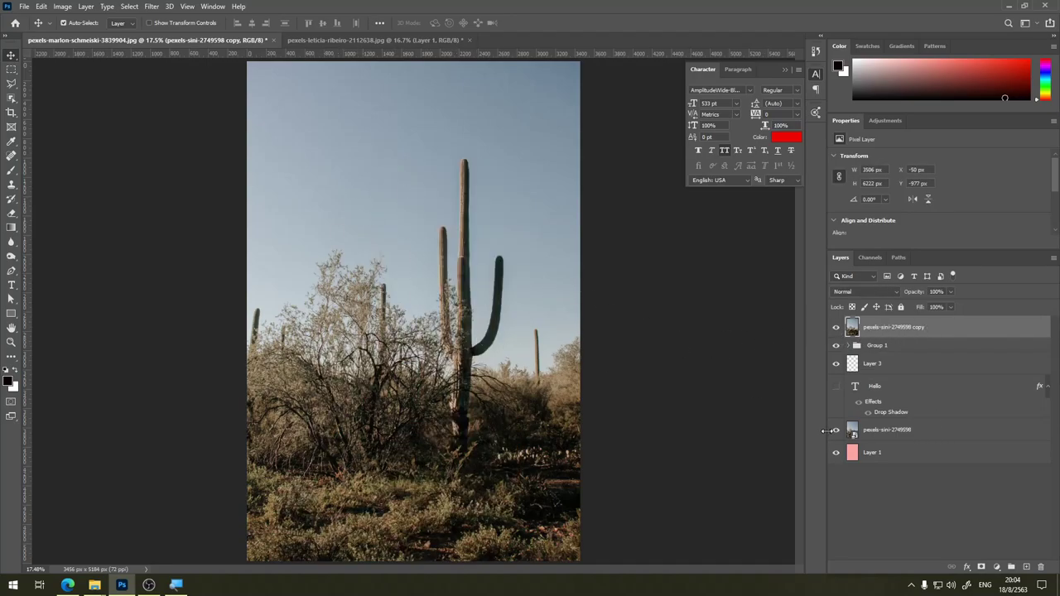
left_click(836, 430)
right_click(911, 332)
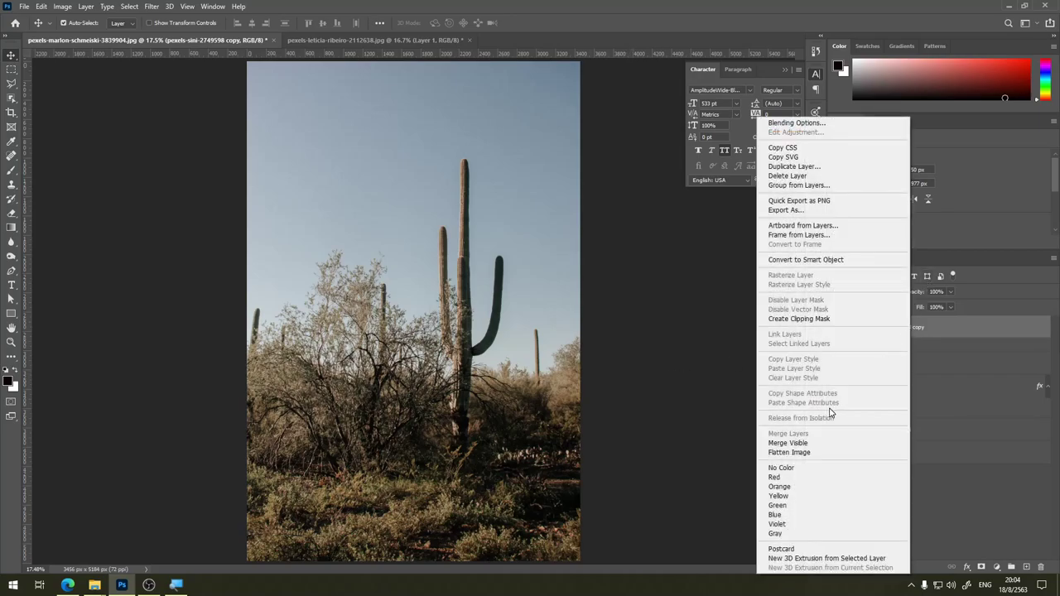
left_click(838, 321)
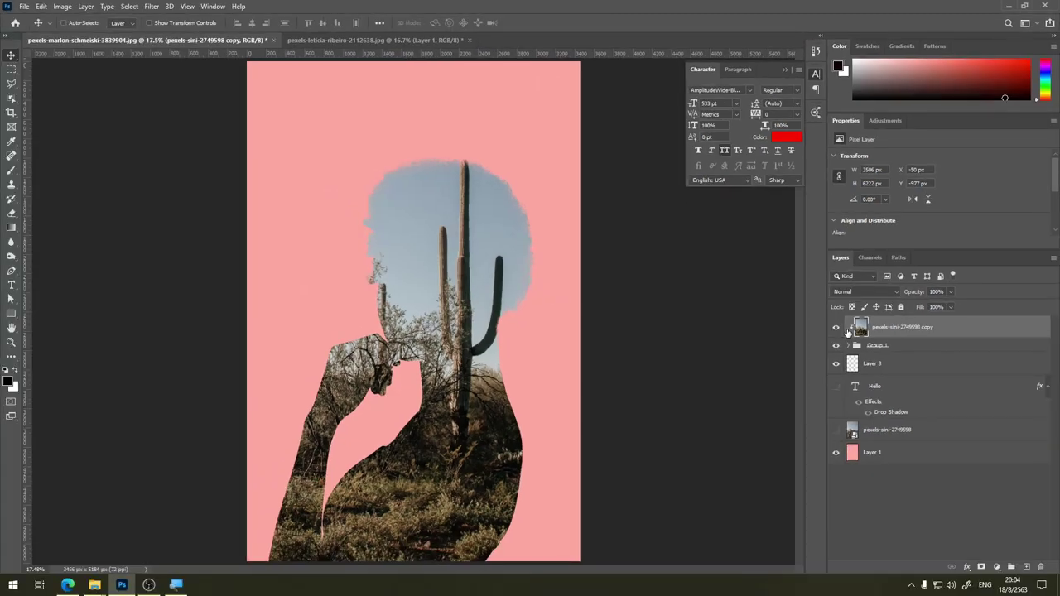
Step: Toggle the cactus copy's clipping mask off, on again with Ctrl+Alt+G, then off
left_click(849, 332, "alt")
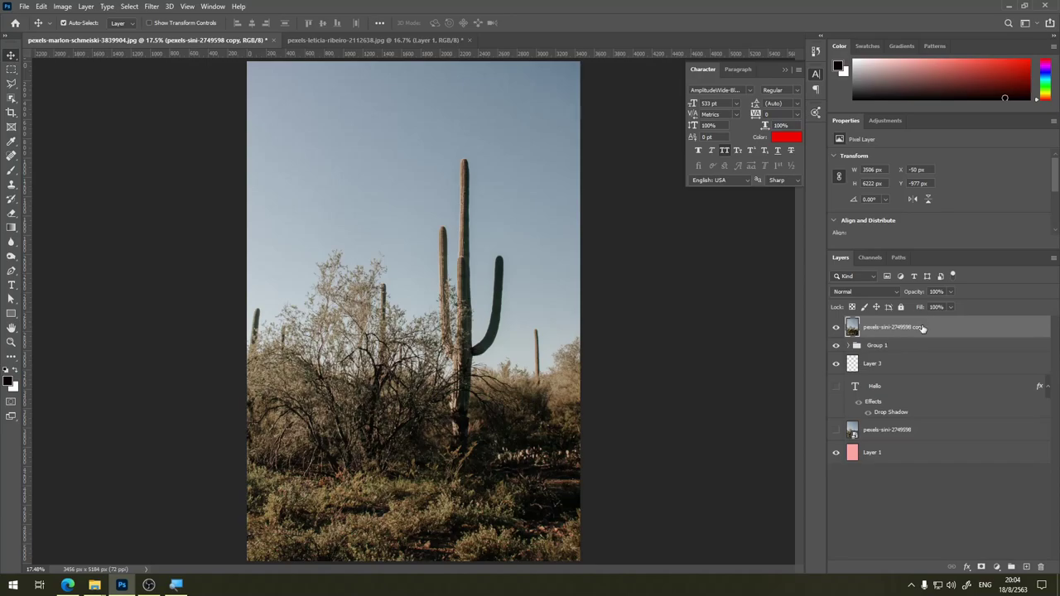
left_click_drag(922, 329, 916, 332)
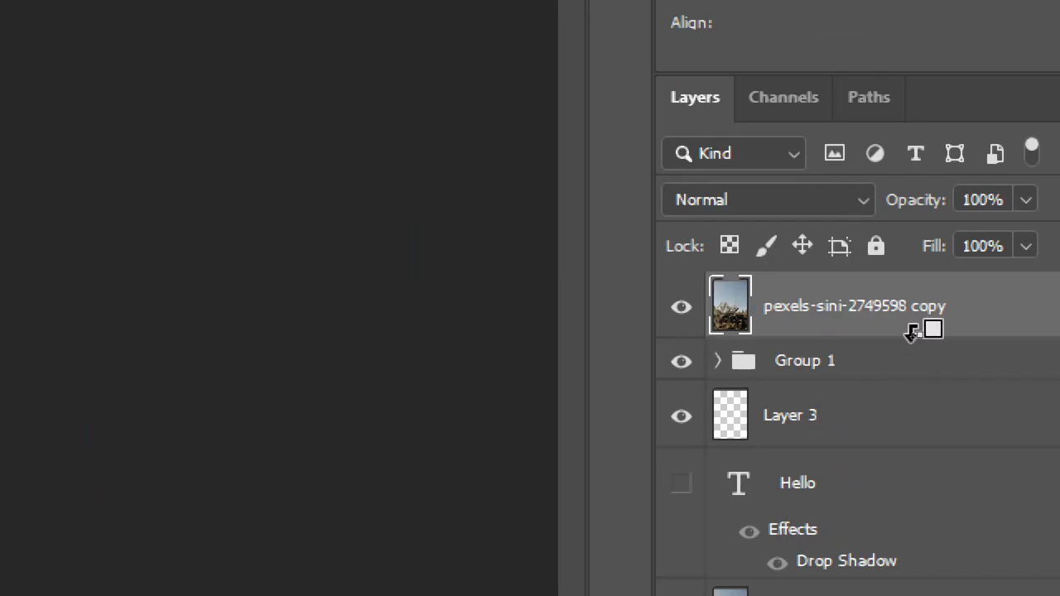
key("ctrl+alt+g")
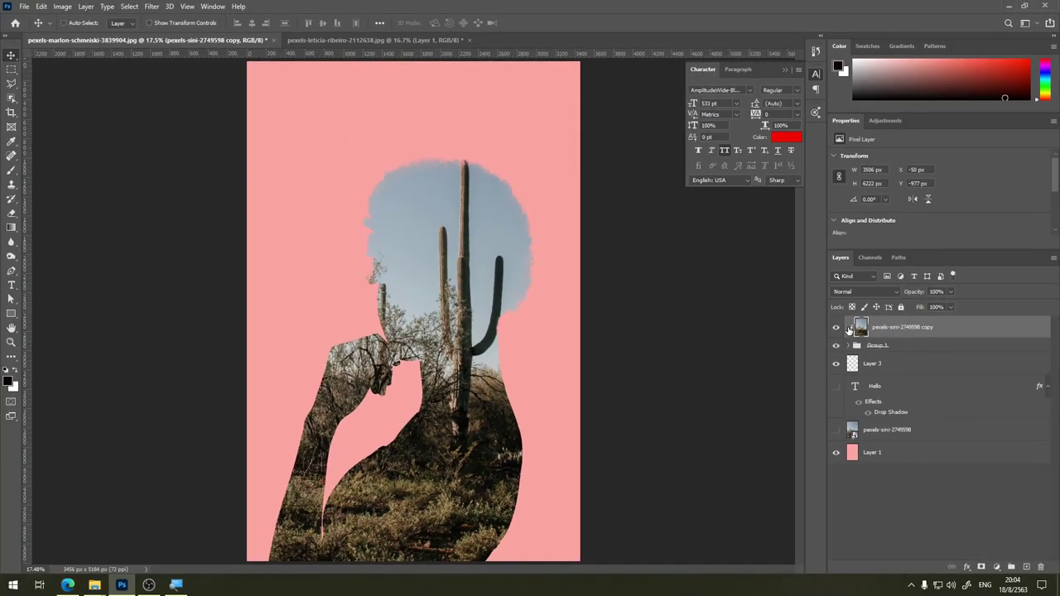
key("ctrl+alt+g")
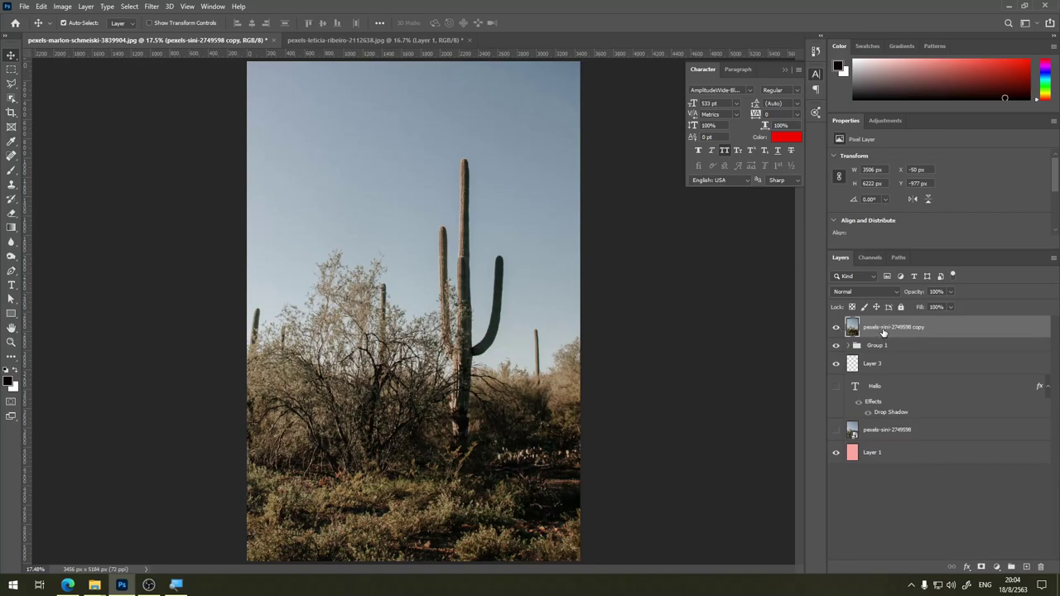
left_click(1054, 257)
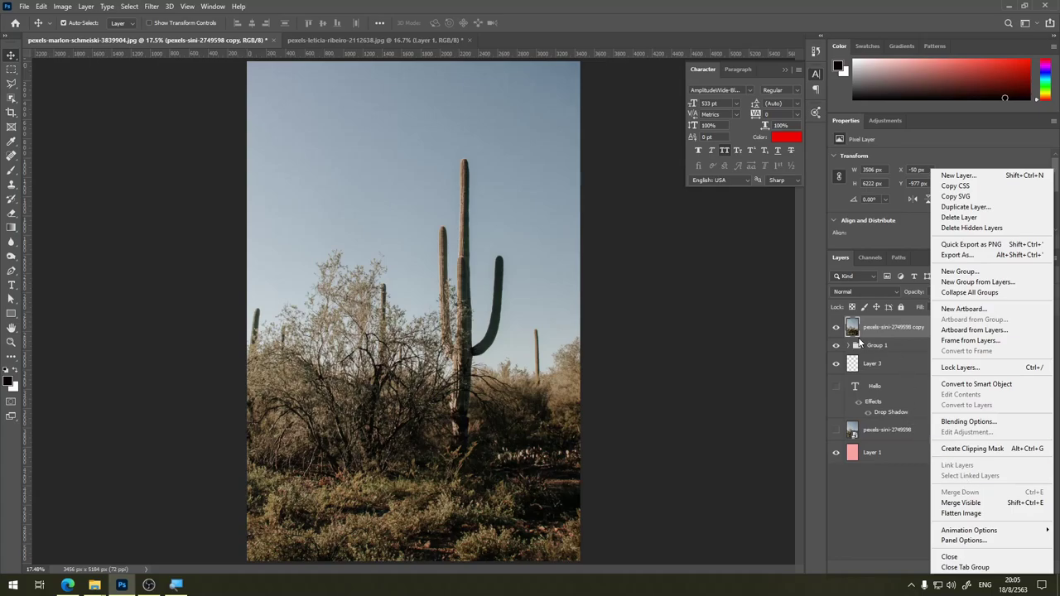
Step: Move Group 1 above the cactus copy, select both, and merge them via Merge Layers
left_click(882, 328)
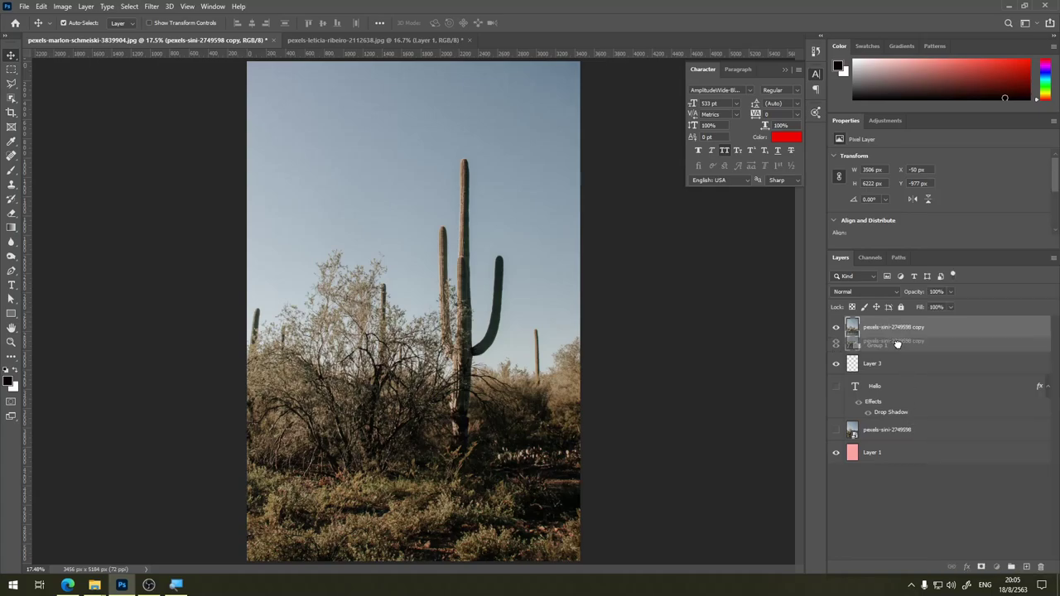
left_click_drag(869, 347, 870, 323)
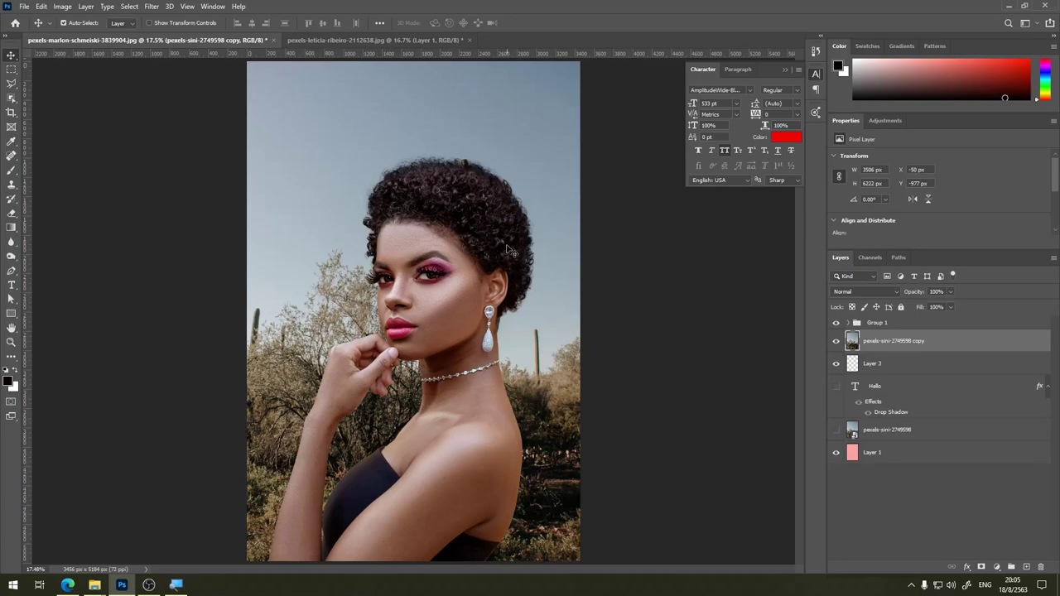
left_click(896, 323)
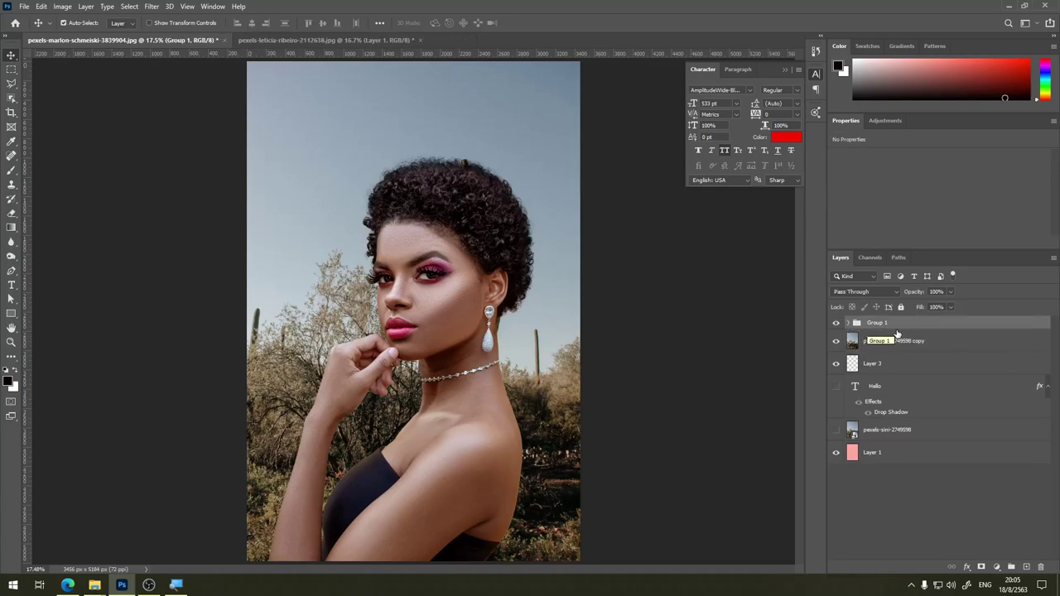
left_click(836, 324)
left_click(836, 323)
left_click(901, 349, "shift")
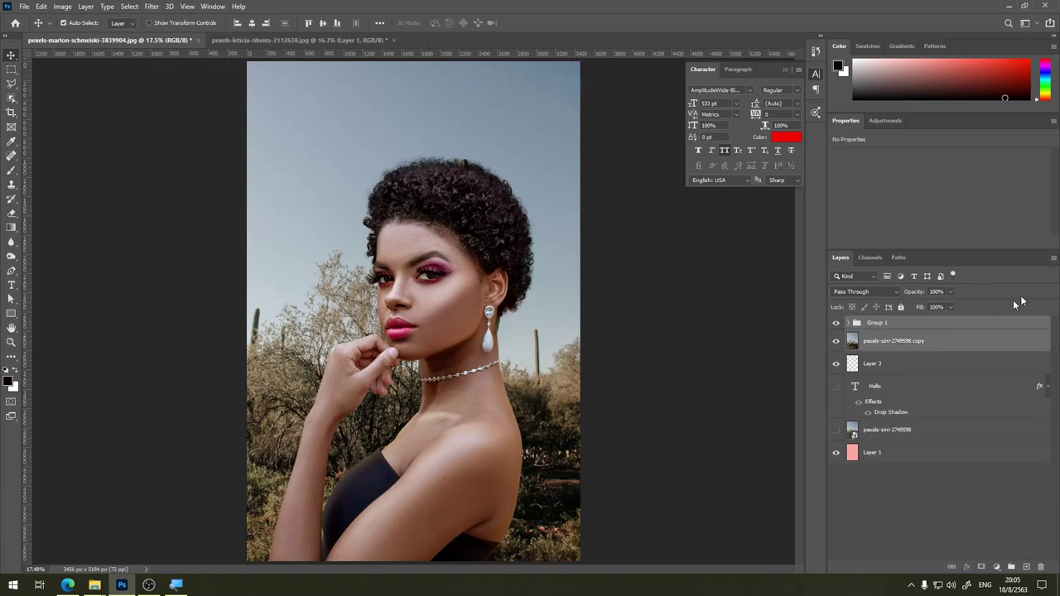
left_click(1053, 259)
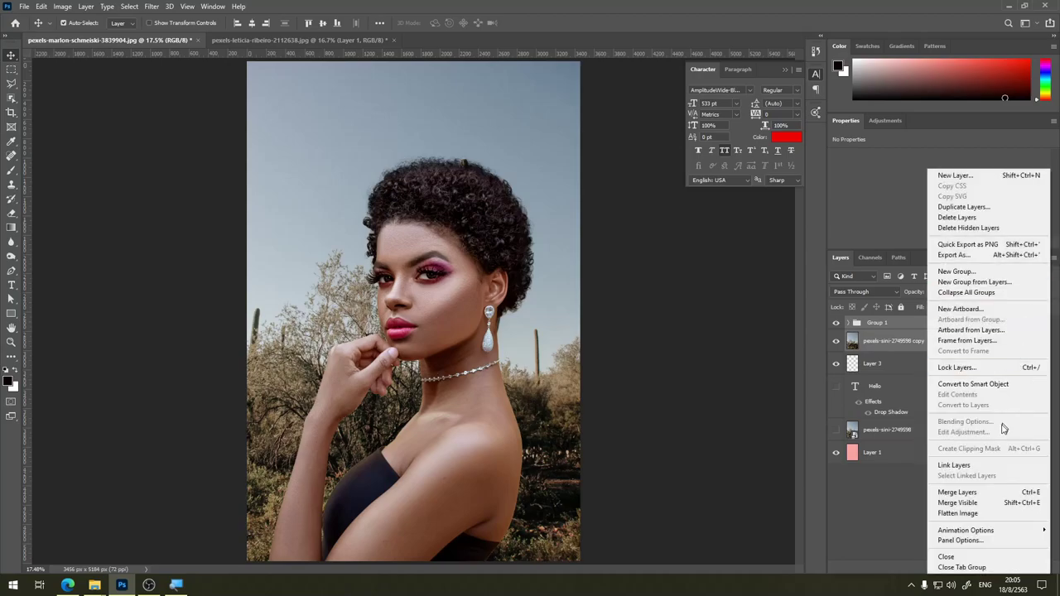
left_click(988, 496)
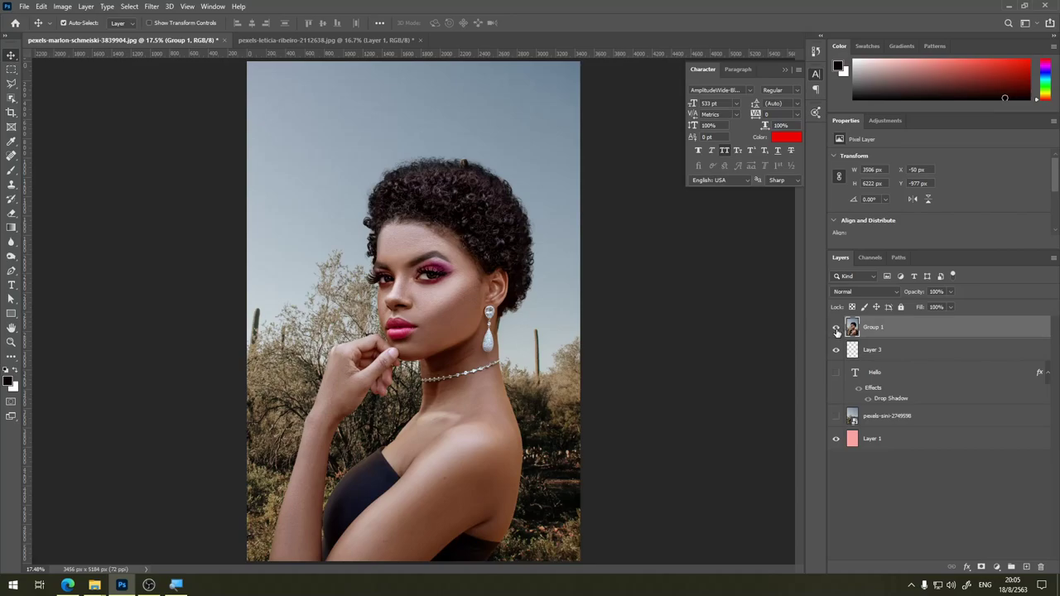
Step: Undo the layer merge, then try Merge Visible and undo it
key("ctrl+z")
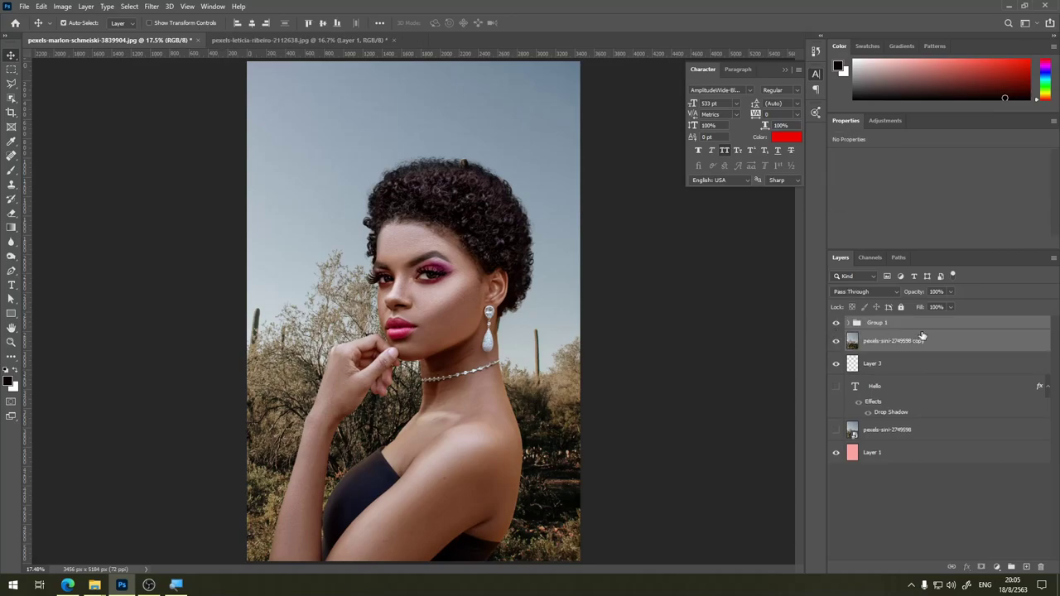
left_click(1053, 258)
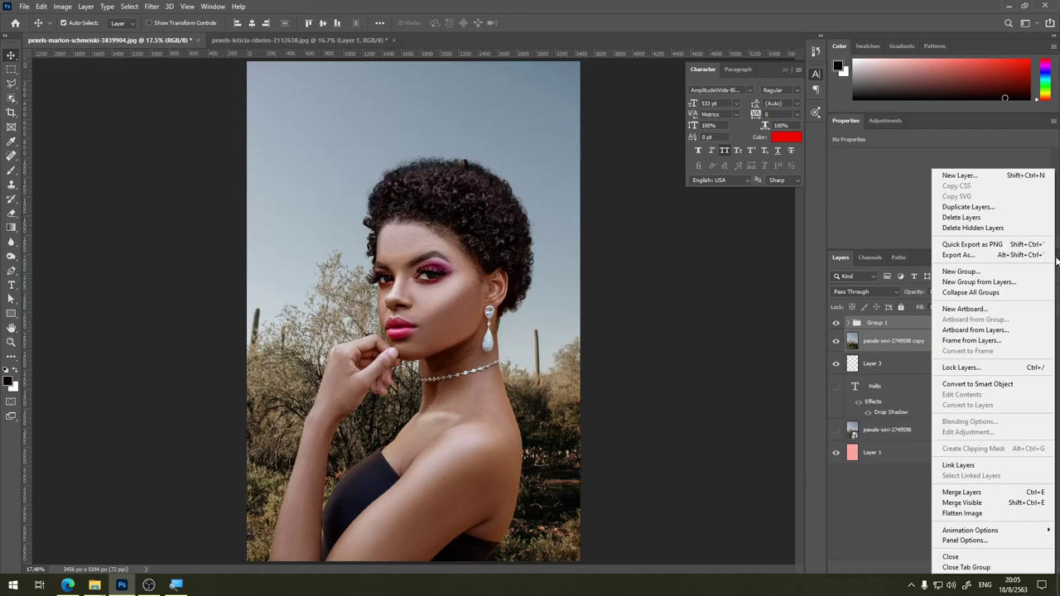
left_click(861, 512)
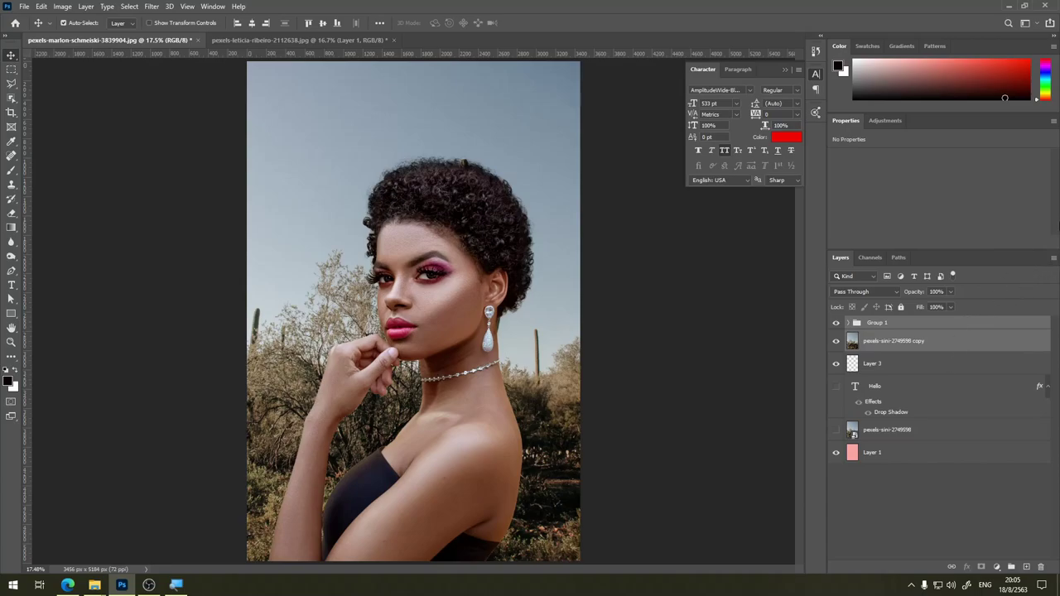
left_click(1055, 259)
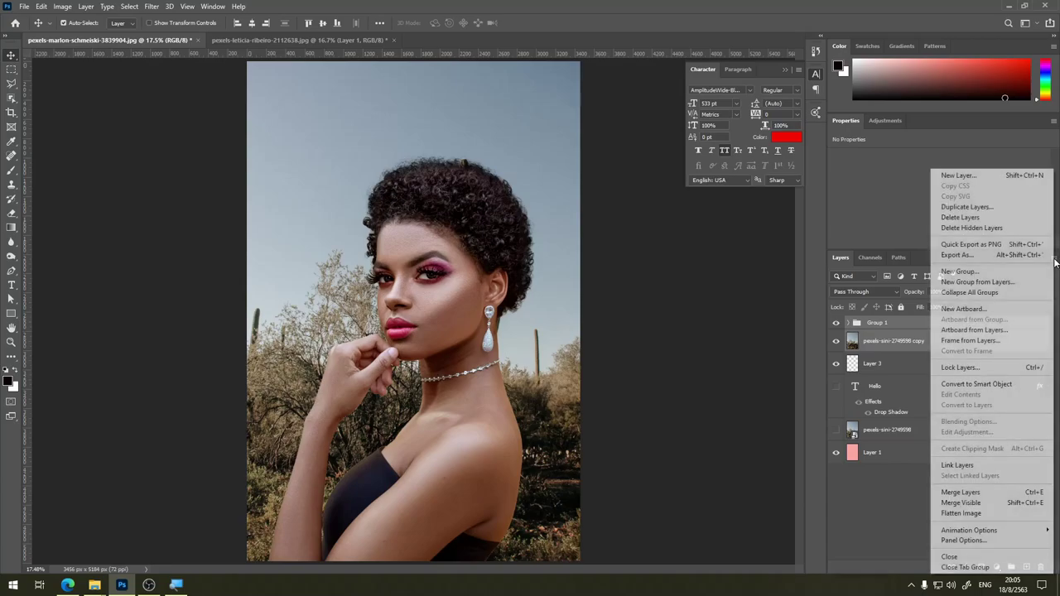
left_click(978, 503)
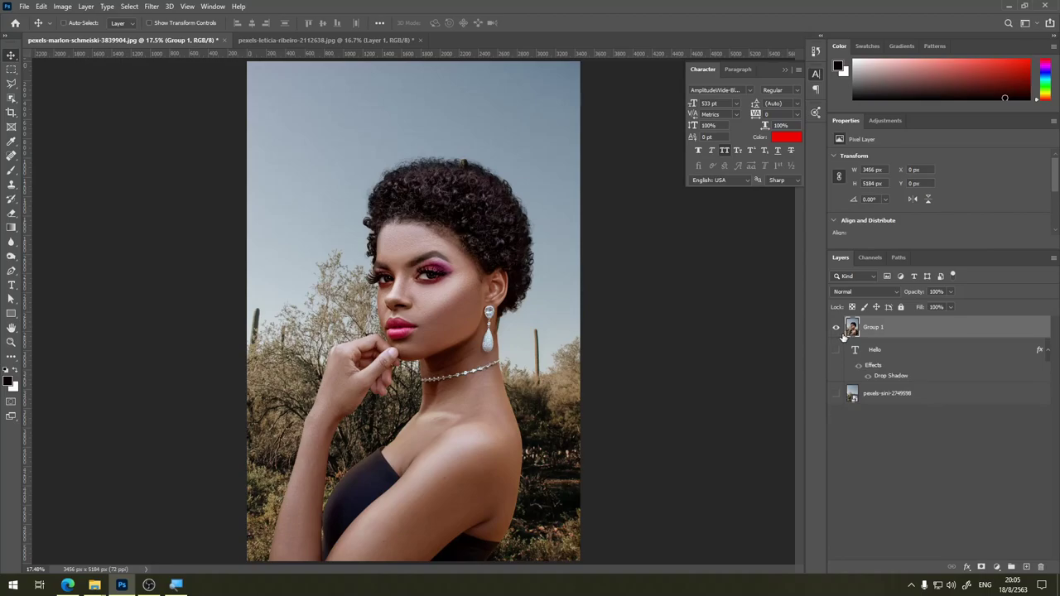
key("ctrl+z")
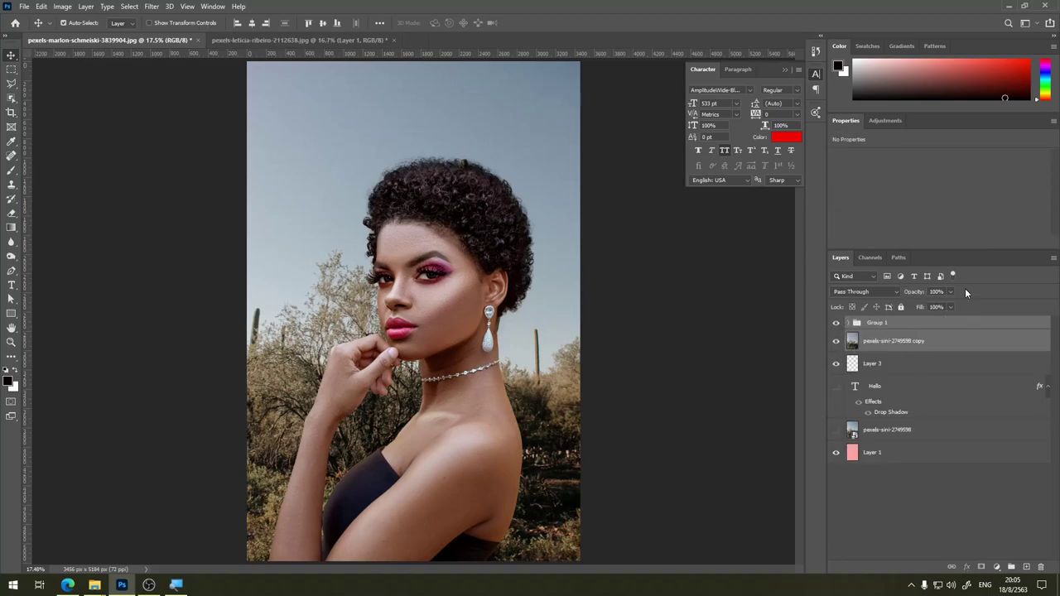
Step: Run Merge Visible once more and undo it
left_click(1054, 257)
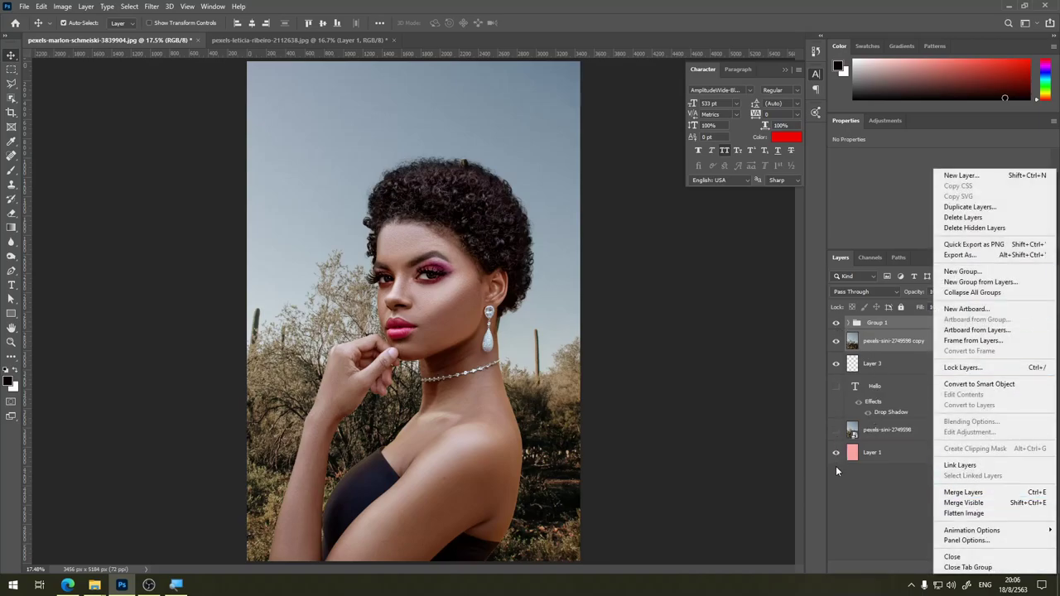
left_click(965, 503)
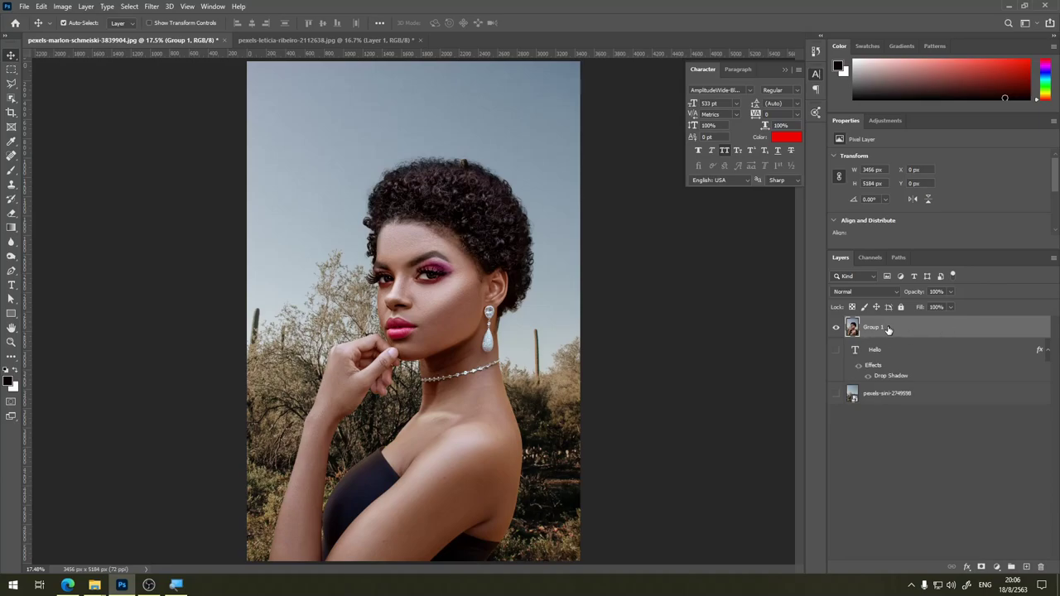
key("ctrl+z")
Step: Flatten the image, discarding hidden layers, then undo to restore the separate layers
left_click(1054, 259)
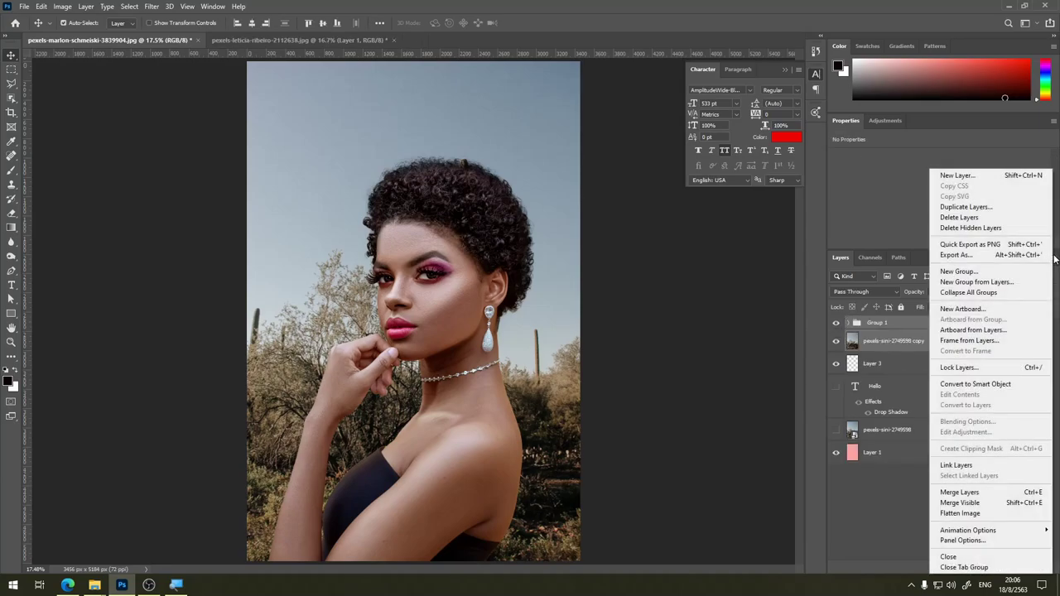
left_click(999, 515)
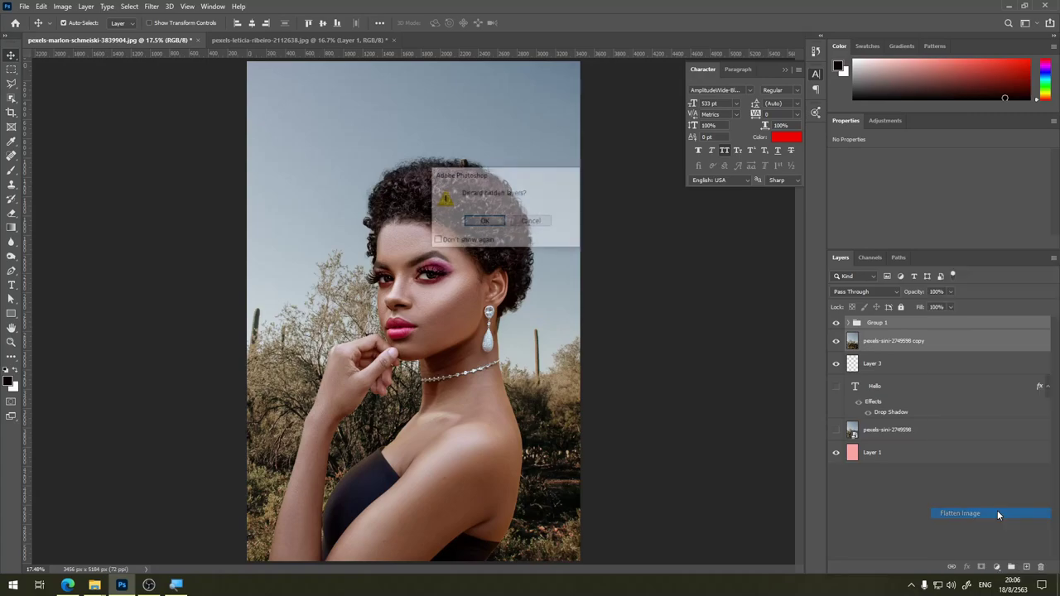
left_click(484, 221)
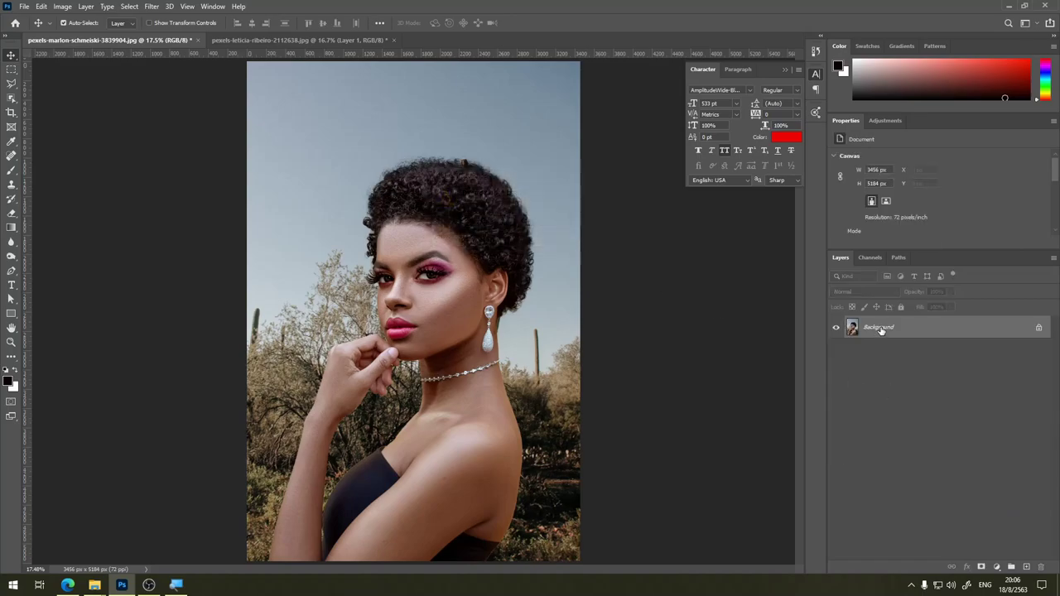
key("ctrl+z")
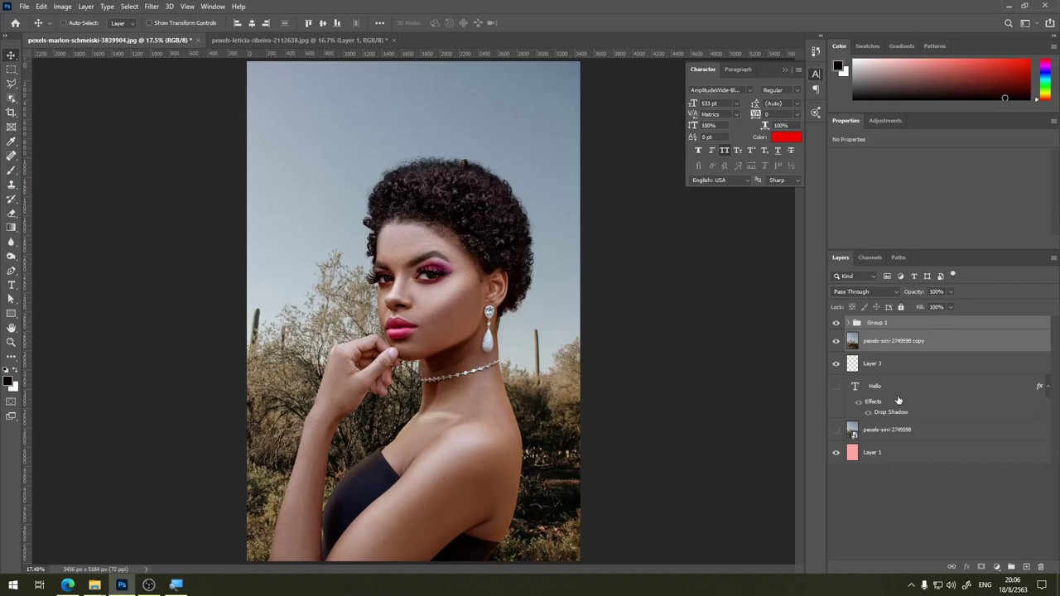
Step: Stamp a merged copy of Group 1 on top with Ctrl+Alt+E
key("ctrl+alt+e")
key("ctrl+z")
left_click(854, 340, "ctrl")
key("ctrl+alt+e")
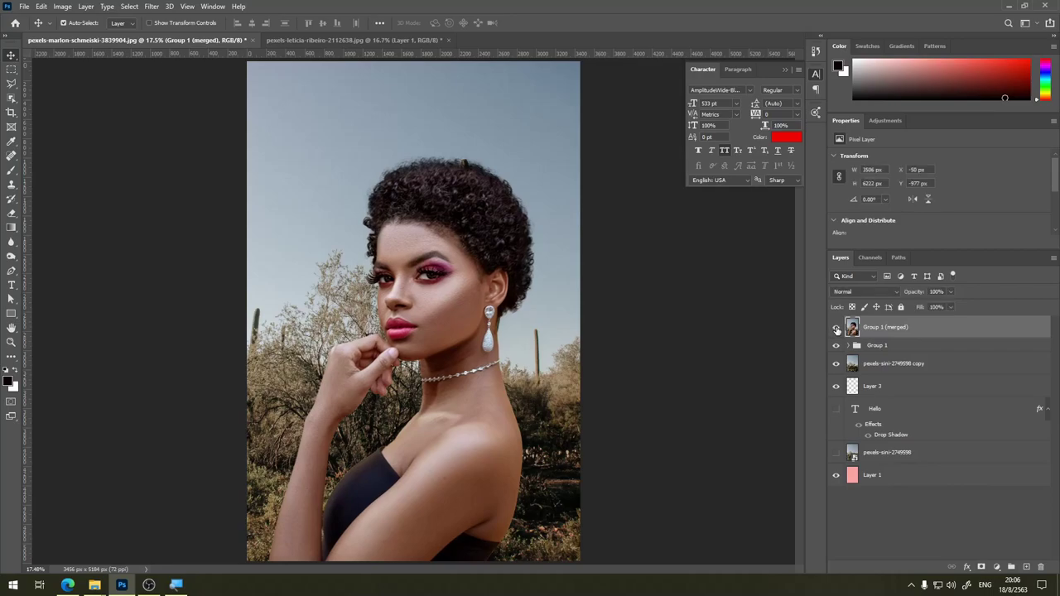
Step: Toggle the Group 1 (merged) layer's visibility to compare, then delete it
left_click(837, 329)
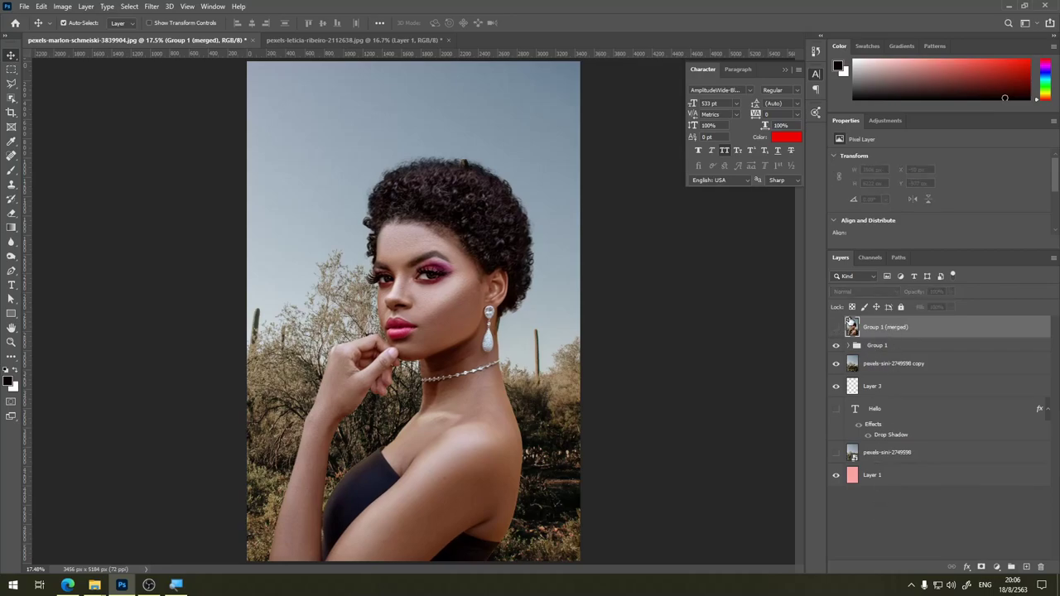
left_click(836, 329)
left_click(836, 329)
key("Delete")
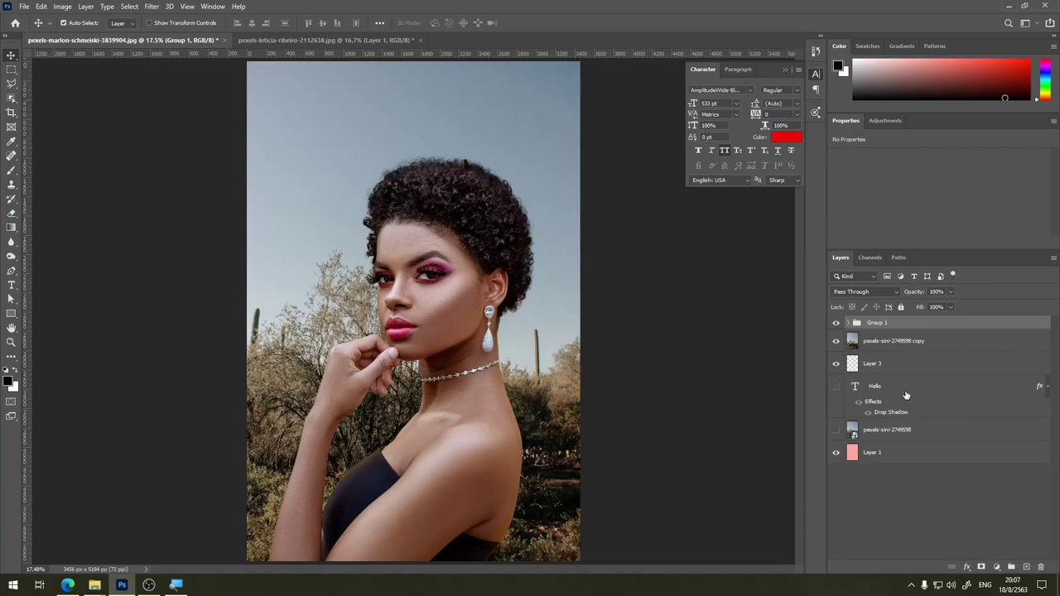
left_click(1052, 258)
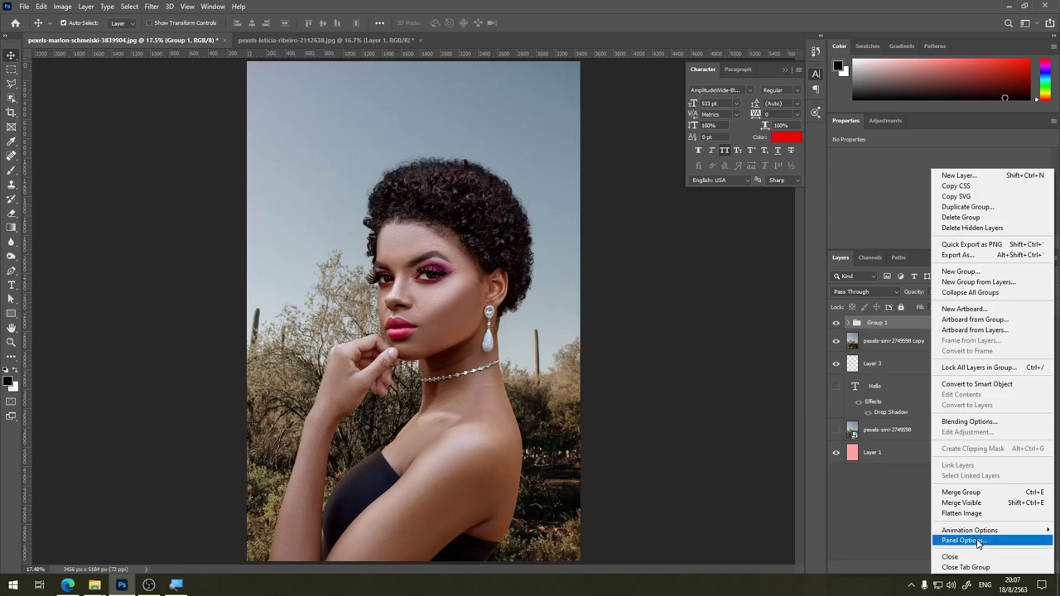
Step: Set the Layers panel thumbnails to the largest size, then switch them to None
left_click(978, 544)
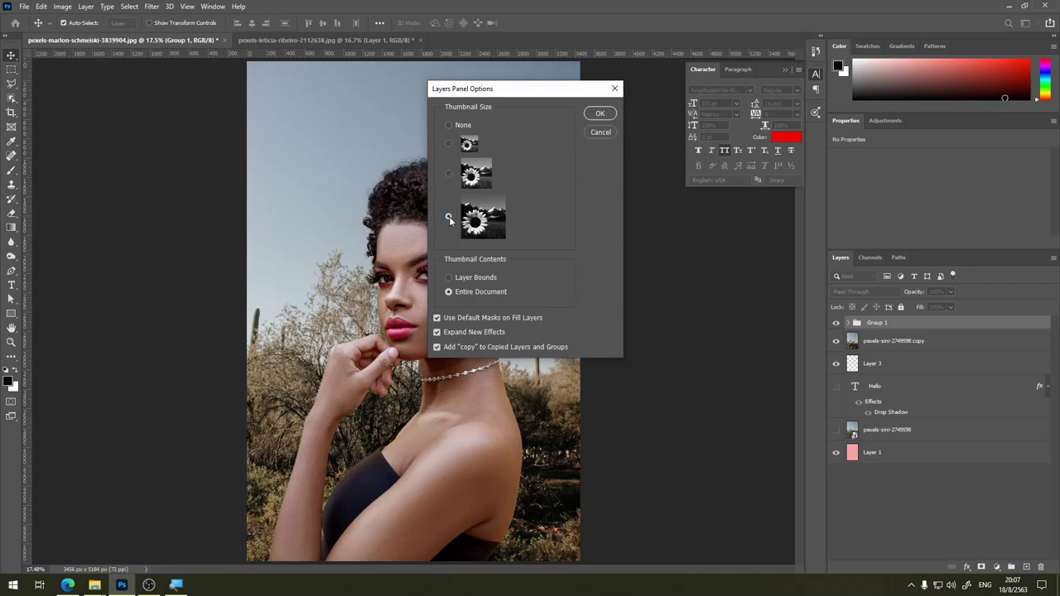
left_click(601, 115)
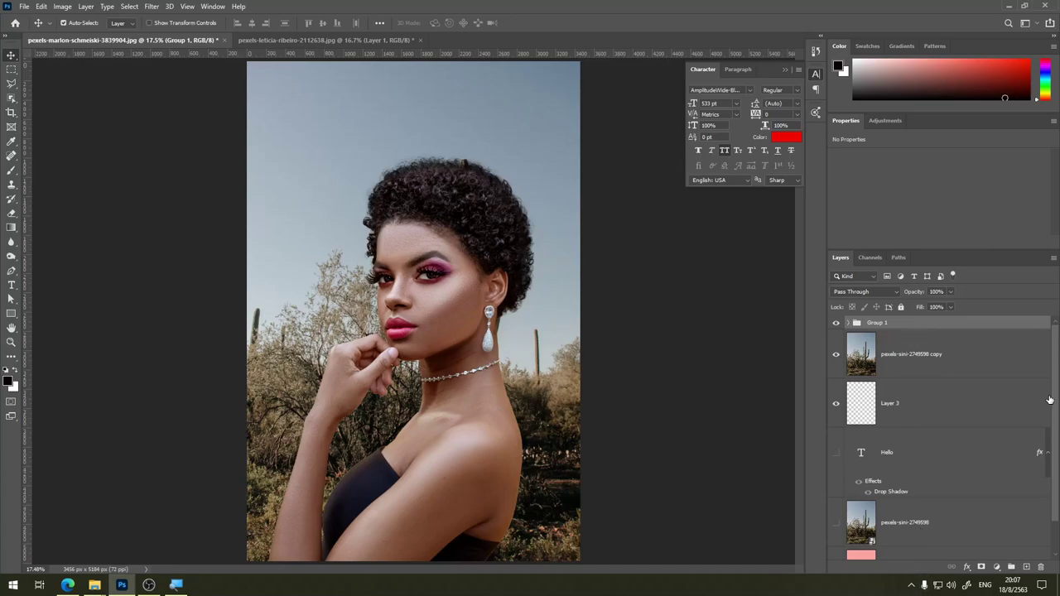
scroll(1056, 399, "down", 1)
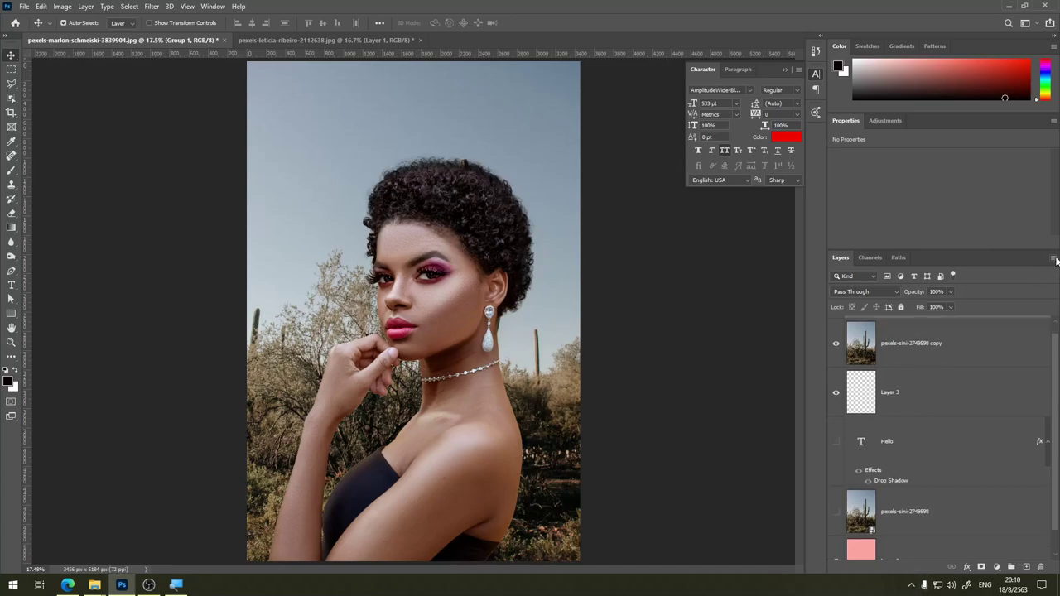
left_click(1054, 260)
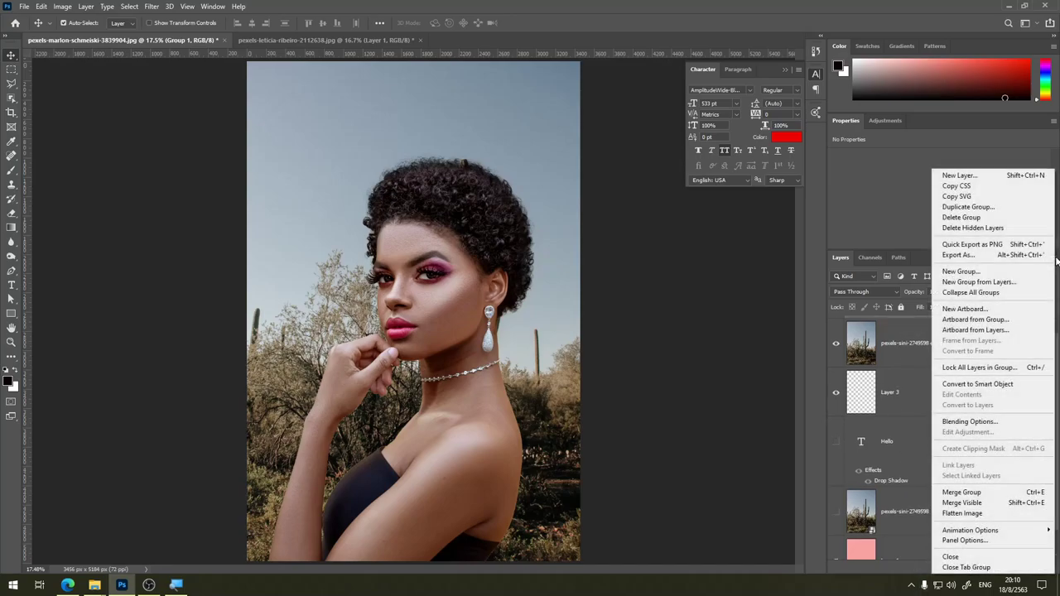
left_click(981, 541)
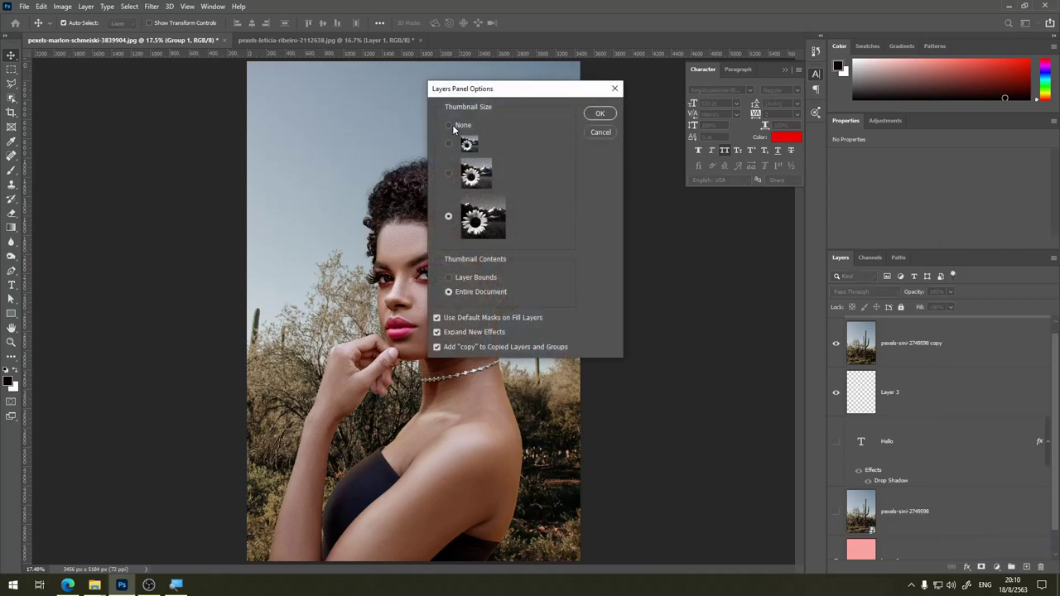
left_click(453, 127)
left_click(598, 114)
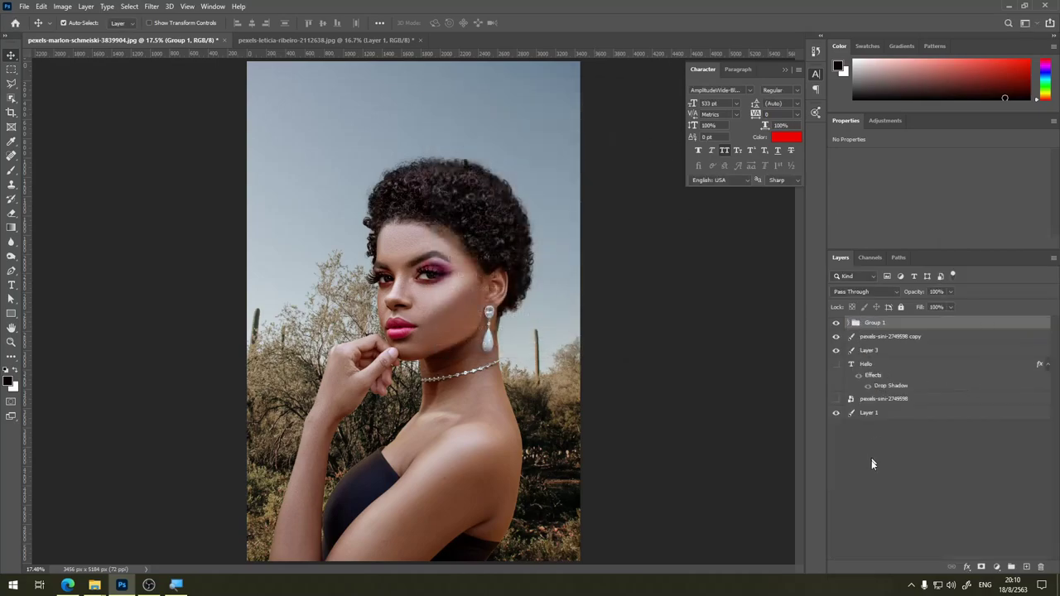
Step: Restore the largest layer thumbnail size in Panel Options
left_click(1054, 260)
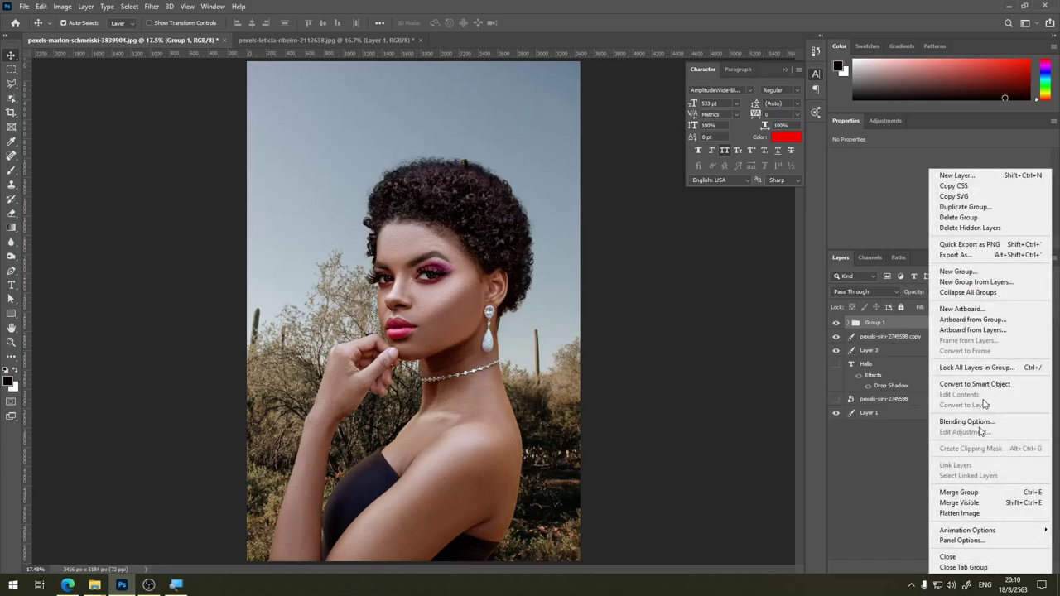
left_click(978, 543)
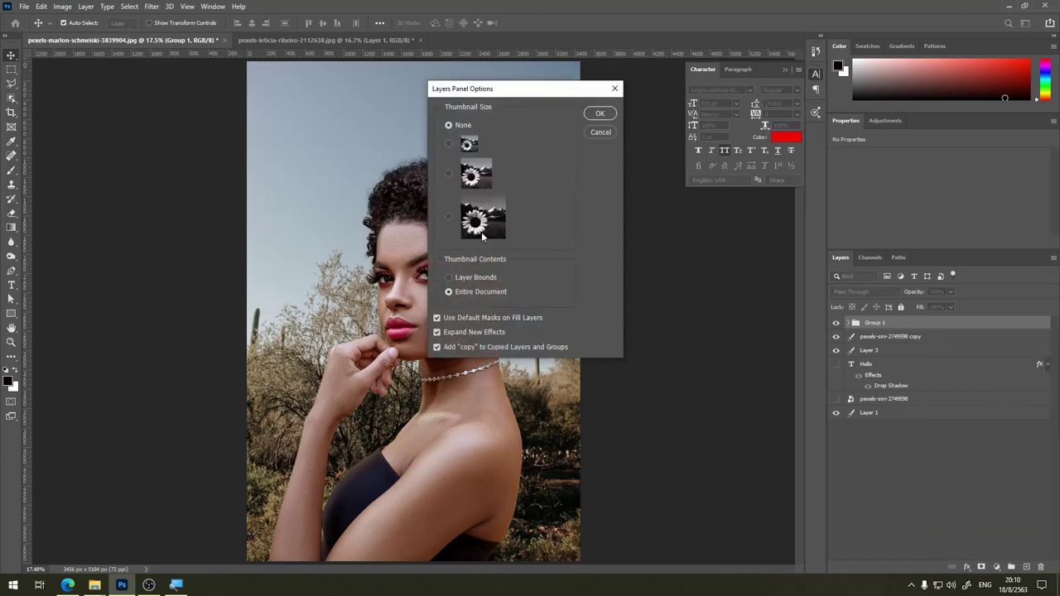
left_click(448, 216)
left_click(603, 115)
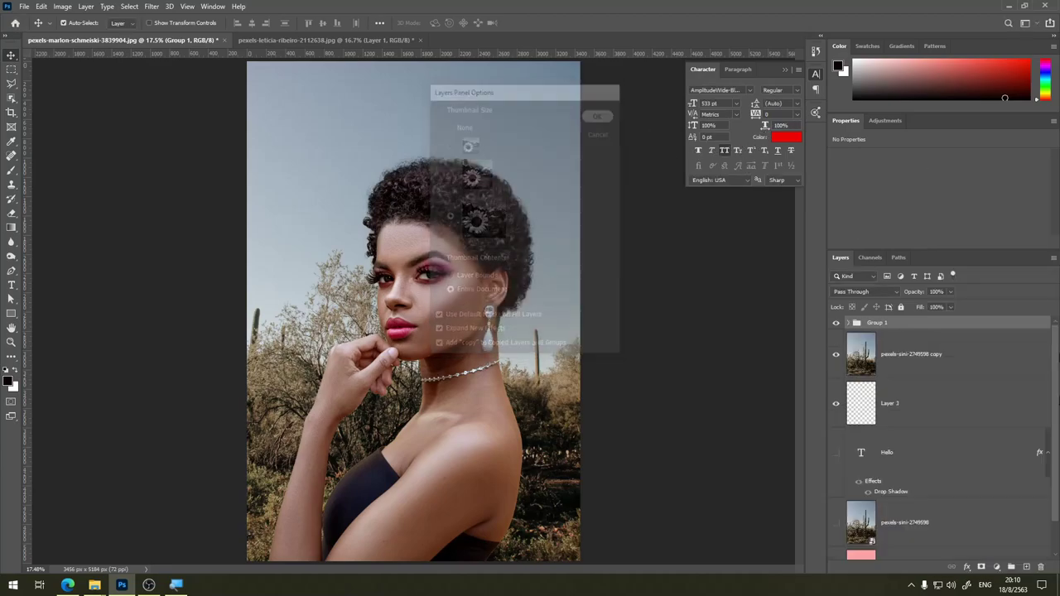